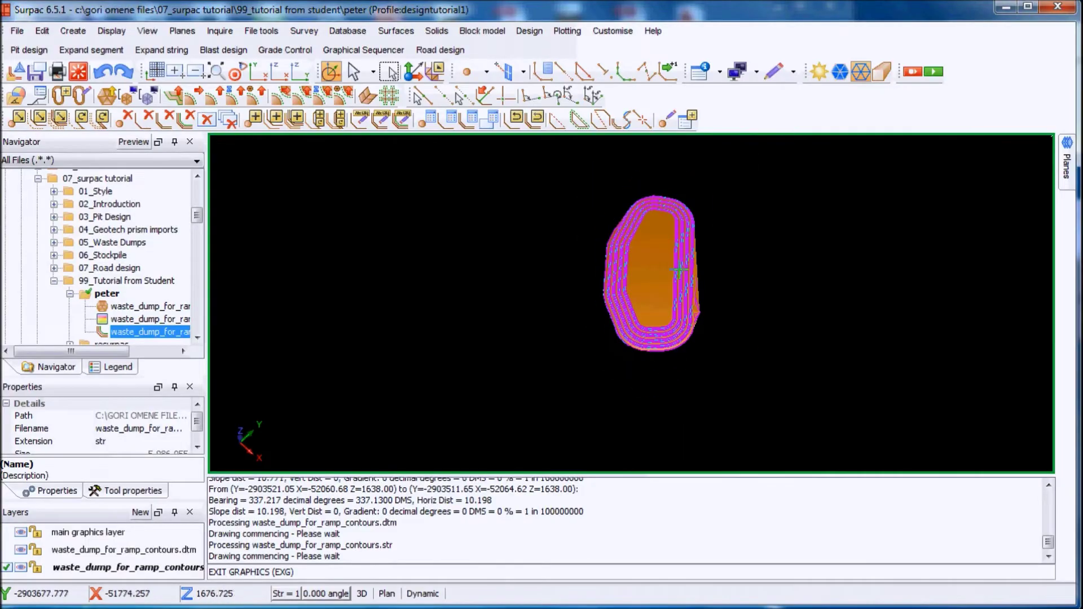
- Examine the waste dump surface and its contour strings from plan and oblique views, including the benches around the inner crest and outer toe
scroll(669, 275, down, 8)
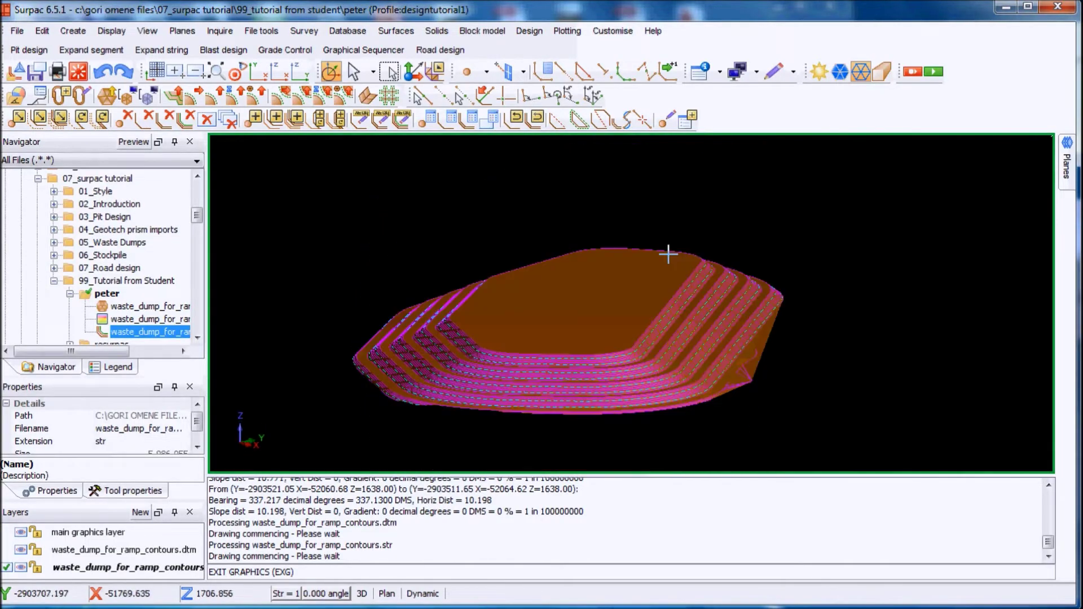
middle_drag(695, 259, 734, 293)
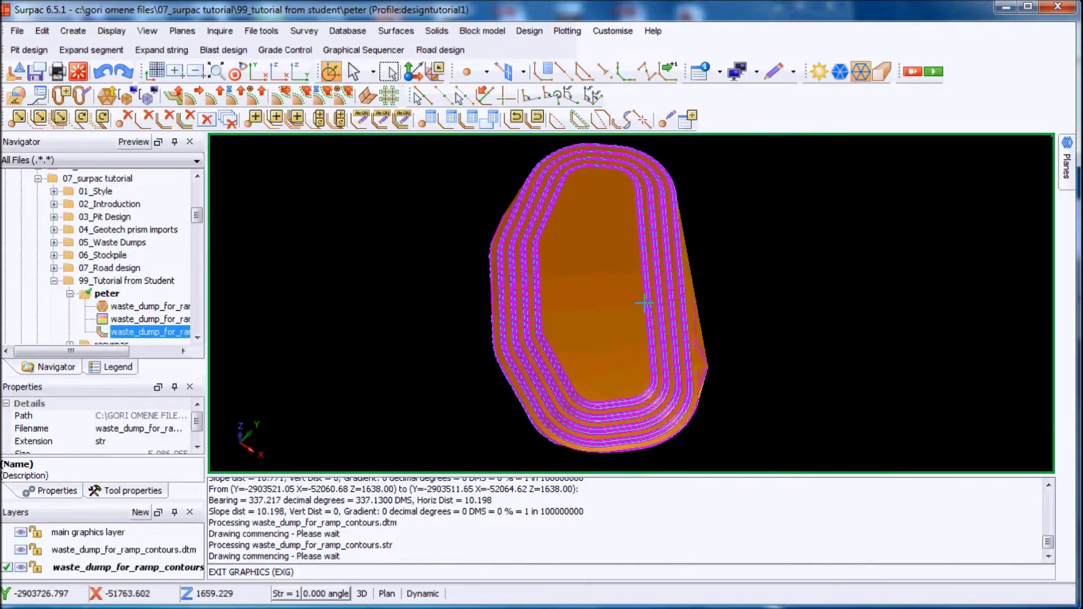
scroll(775, 329, up, 4)
scroll(775, 328, up, 4)
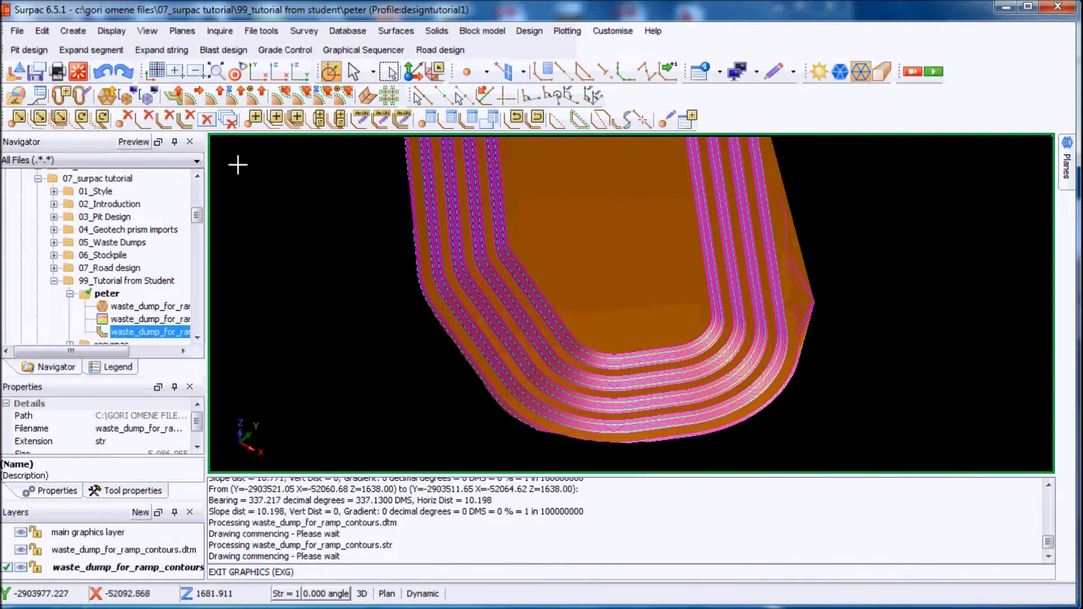
scroll(452, 211, down, 6)
scroll(667, 276, up, 4)
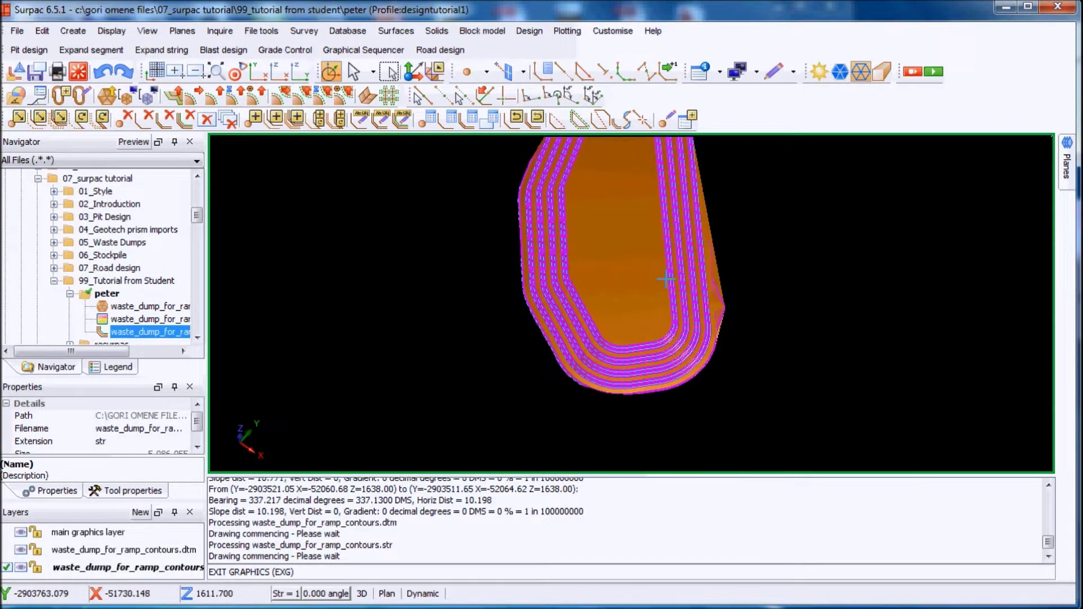
scroll(677, 268, up, 2)
scroll(621, 276, down, 3)
mouse_move(597, 279)
middle_down()
mouse_move(608, 260)
mouse_move(596, 278)
middle_up()
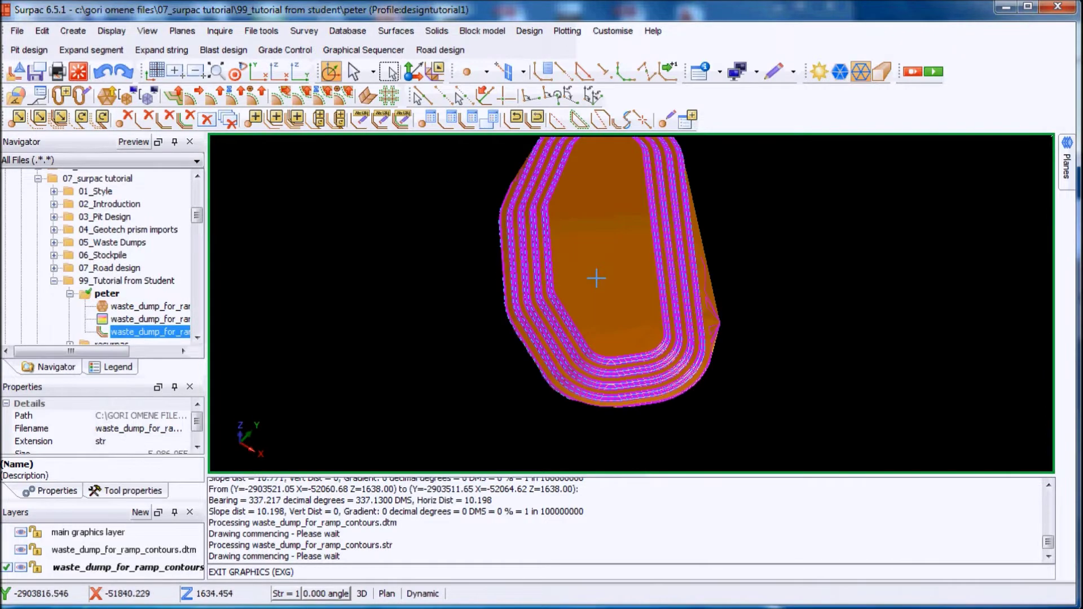
scroll(587, 268, up, 3)
scroll(578, 261, down, 3)
scroll(618, 309, up, 1)
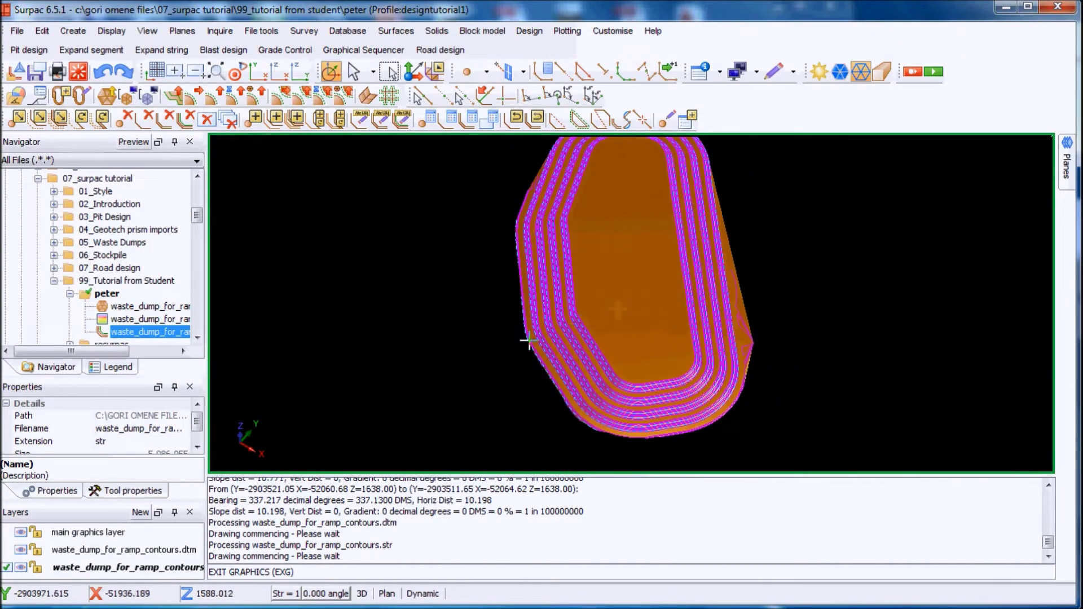
scroll(529, 341, up, 3)
scroll(617, 309, down, 3)
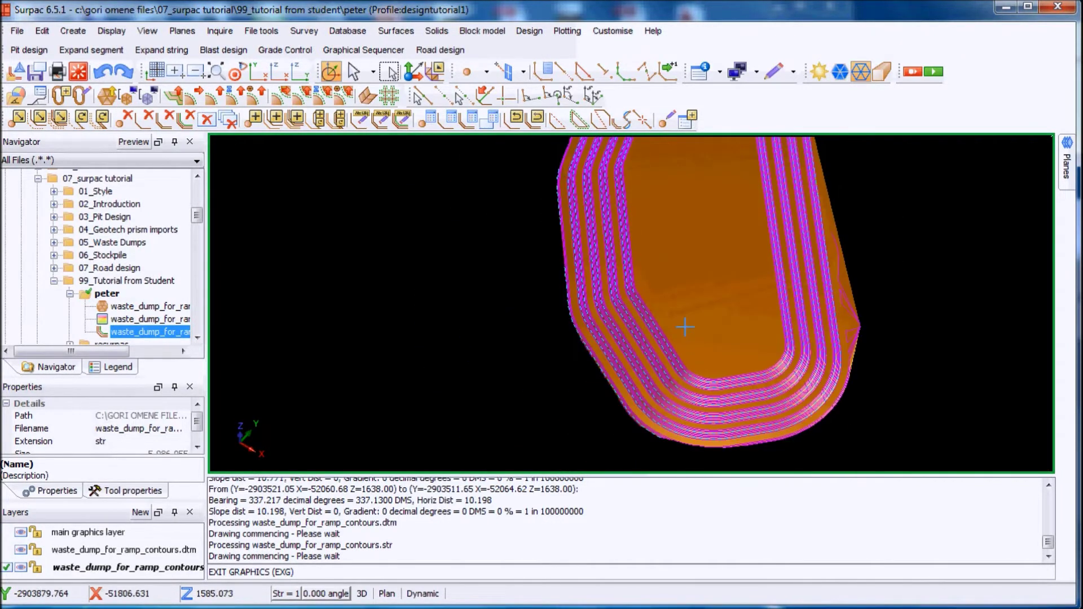
scroll(684, 319, down, 2)
mouse_move(685, 316)
middle_down()
mouse_move(649, 321)
mouse_move(670, 323)
middle_up()
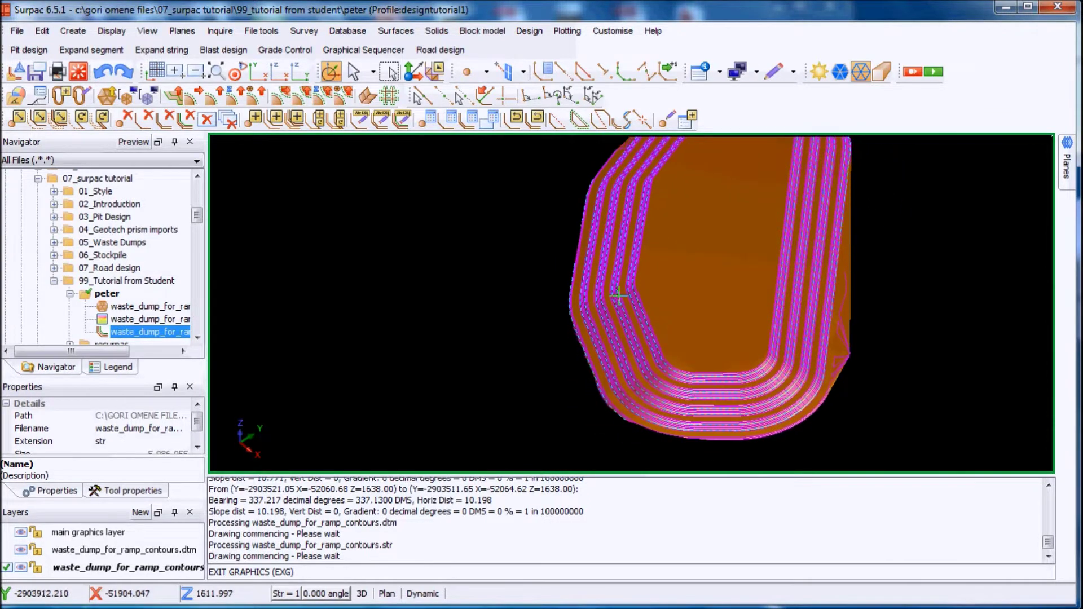
scroll(621, 297, up, 3)
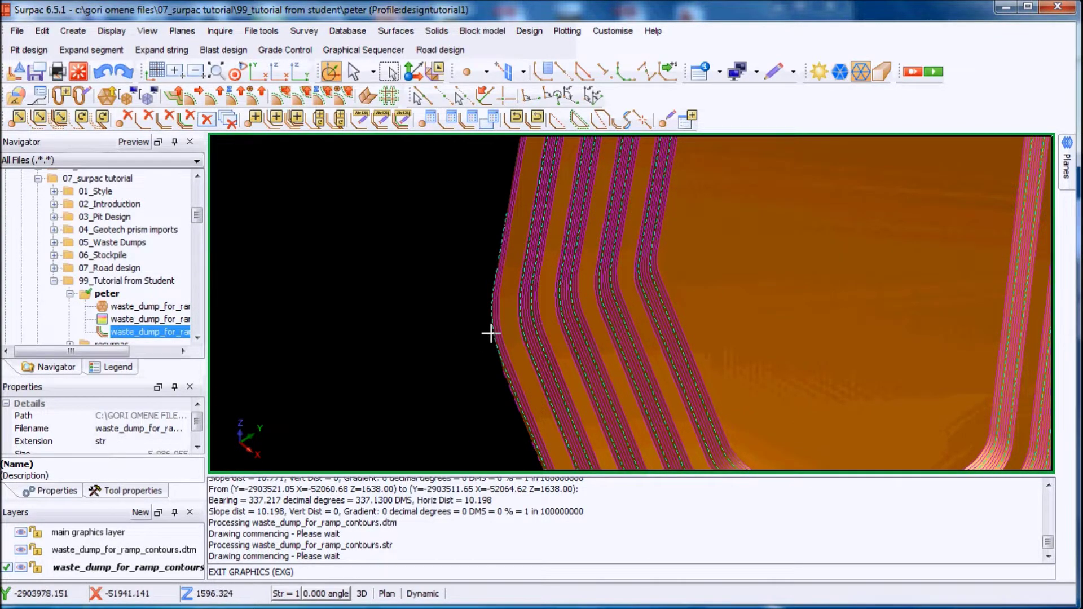
scroll(629, 322, down, 4)
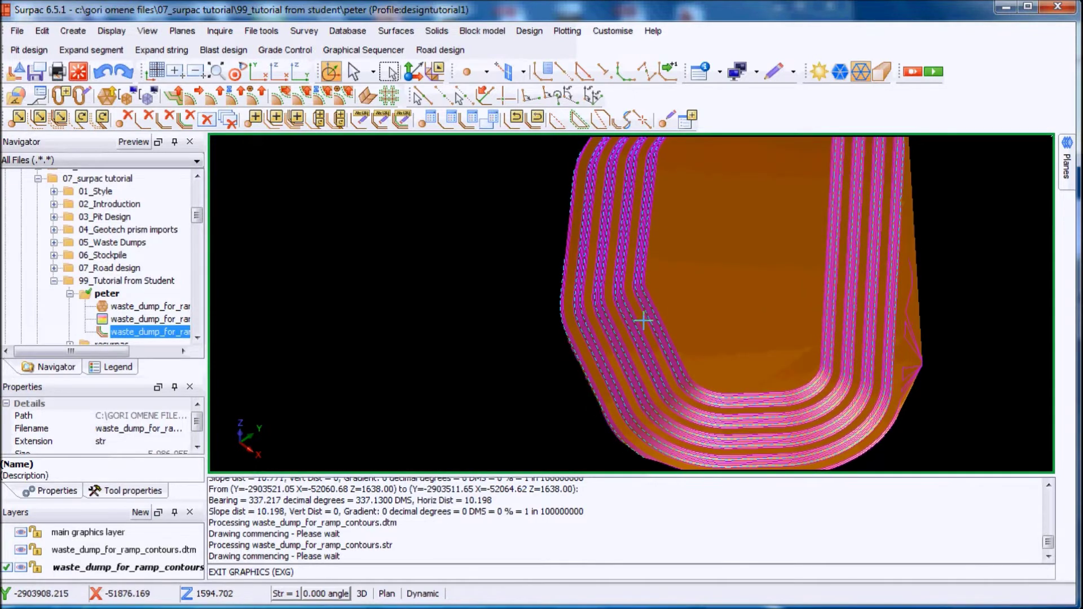
scroll(648, 316, up, 4)
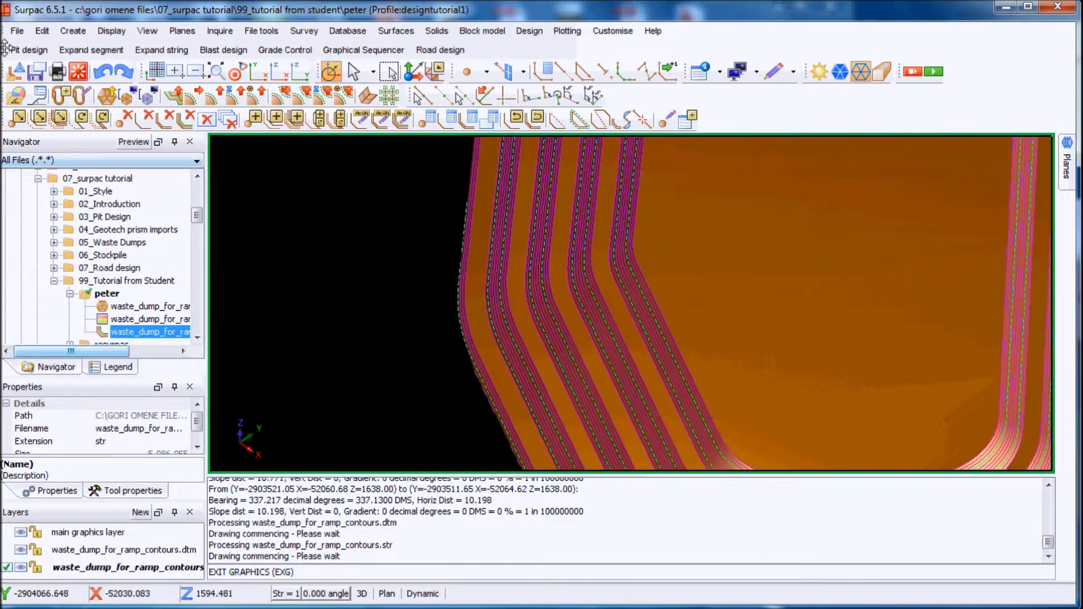
scroll(556, 231, down, 2)
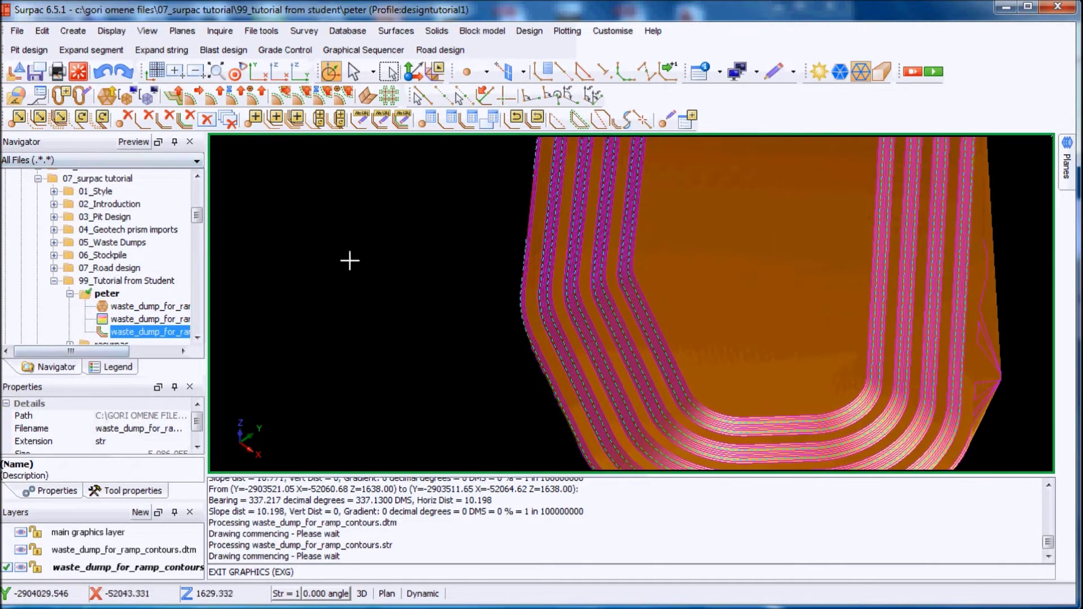
scroll(571, 273, down, 2)
scroll(597, 290, up, 5)
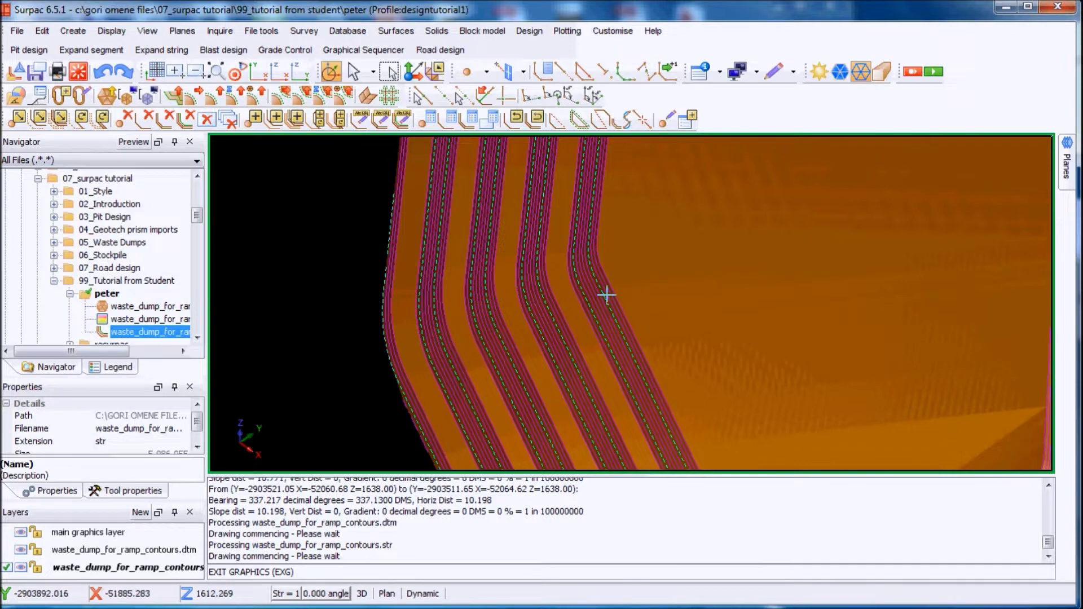
scroll(507, 292, down, 3)
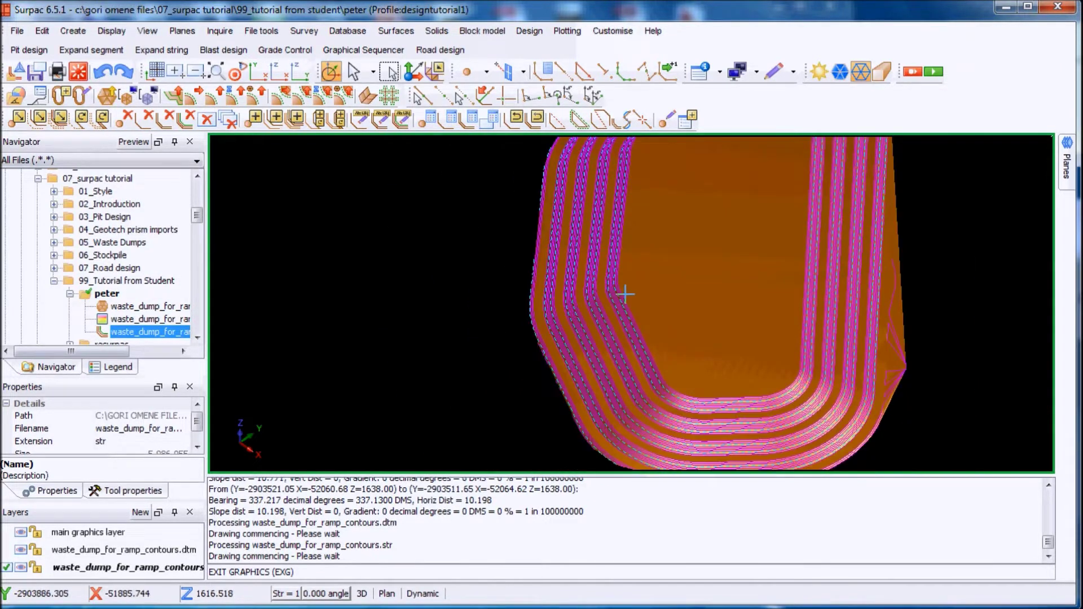
scroll(621, 292, down, 1)
scroll(564, 277, down, 1)
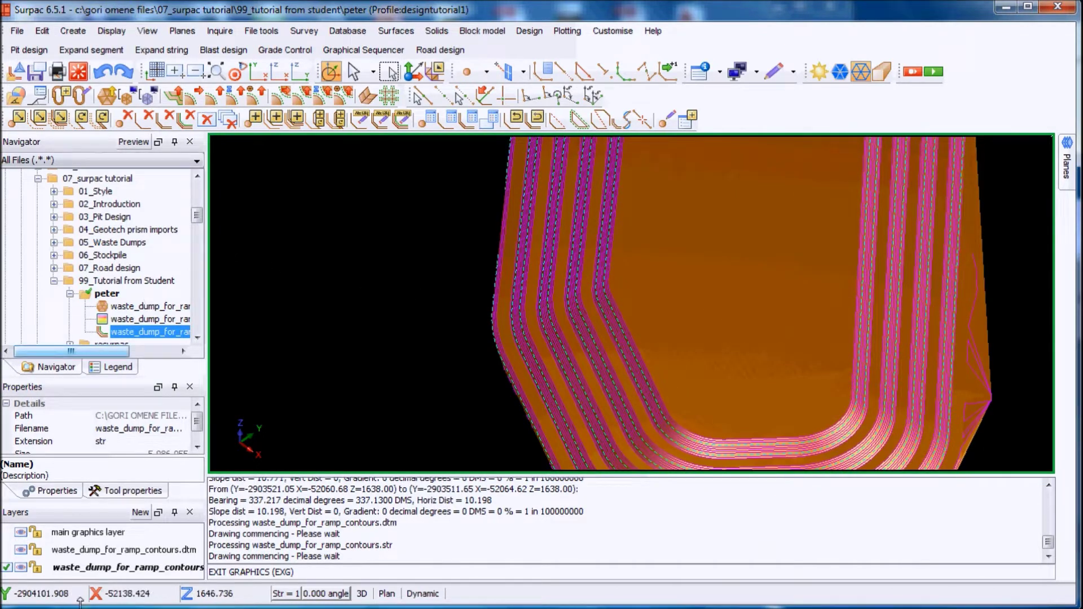
- Hide the waste_dump_for_ramp_contours.dtm layer to work with the contour strings alone
click(21, 551)
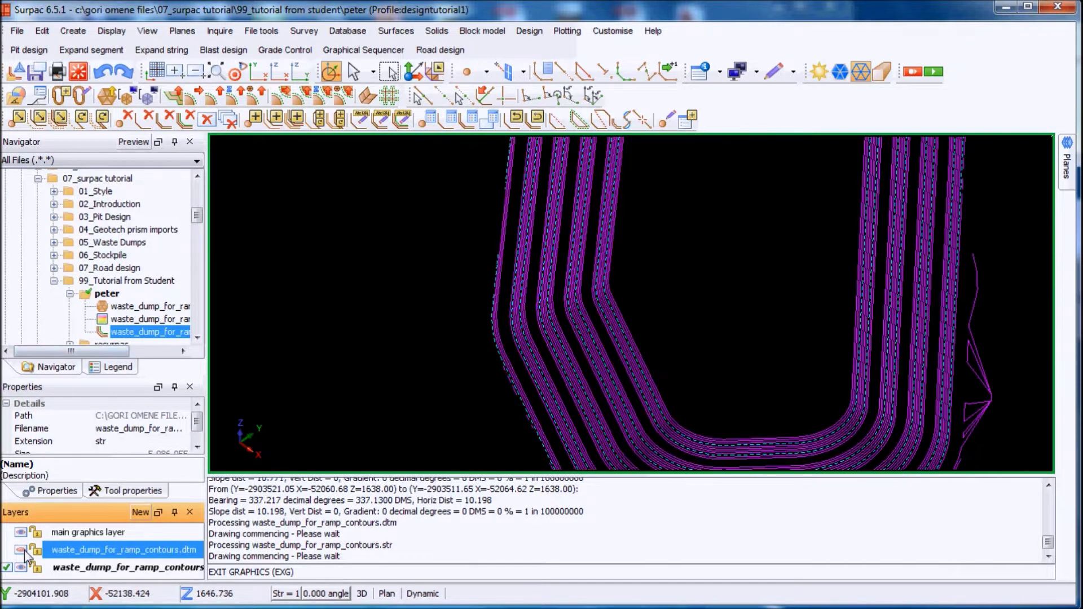
scroll(607, 310, up, 4)
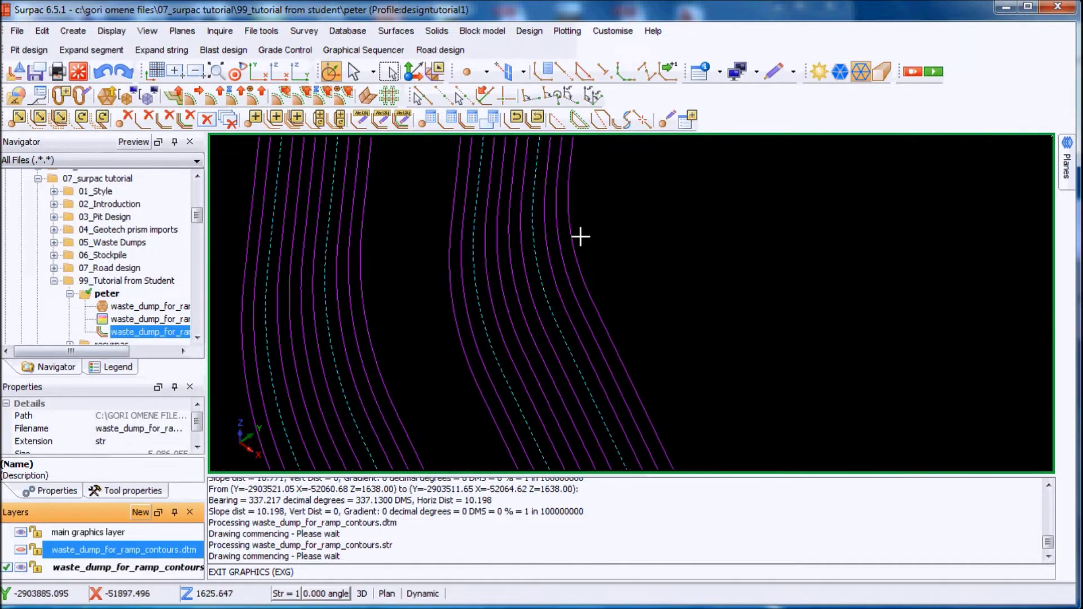
scroll(991, 247, down, 3)
scroll(689, 249, up, 5)
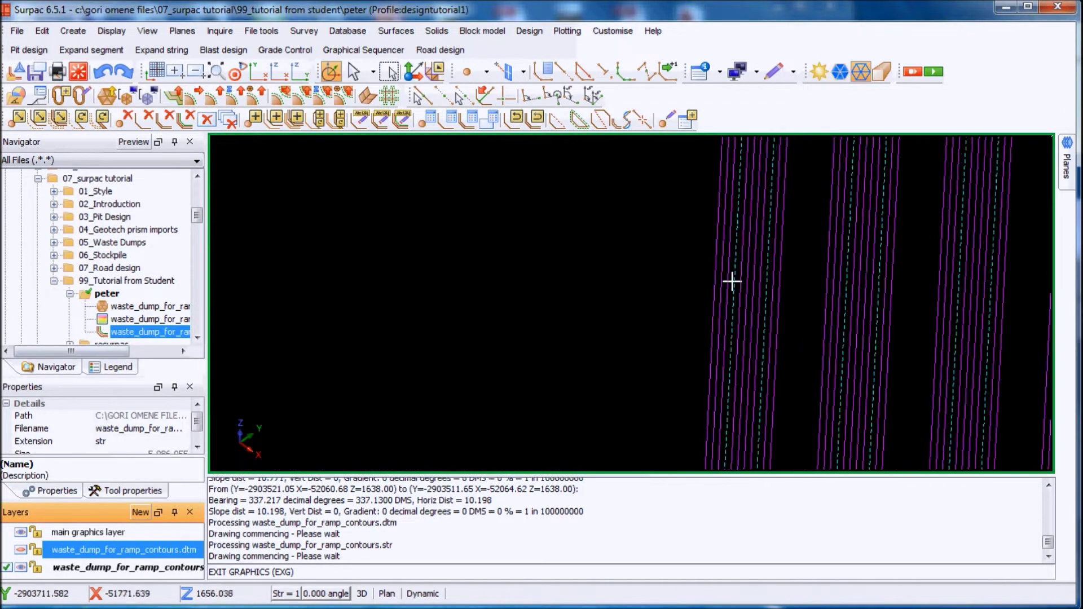
scroll(722, 283, up, 1)
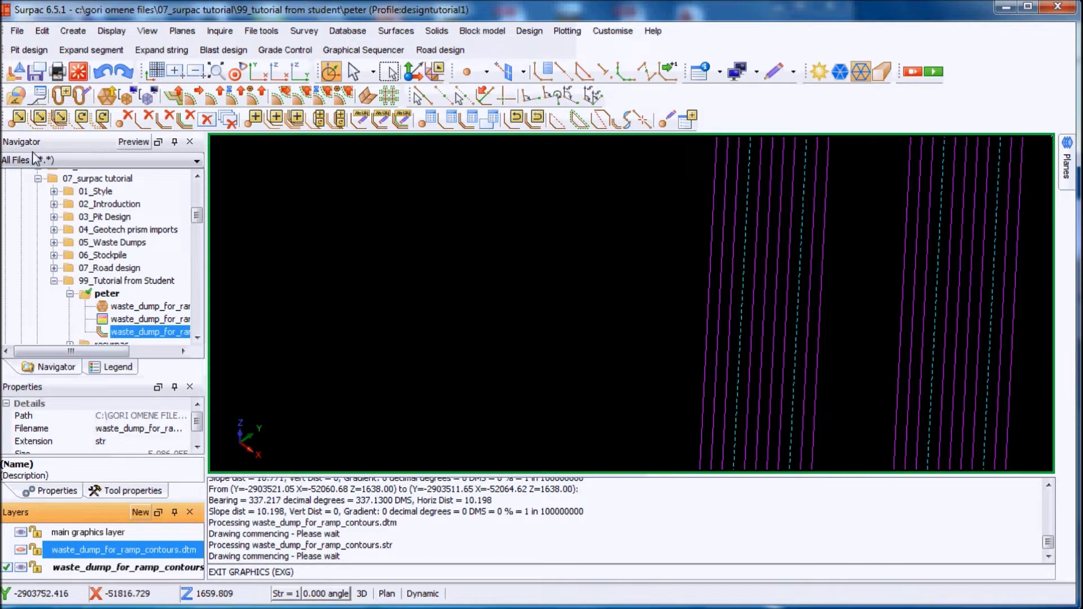
- Create a layer named wastedumpramp and copy the waste dump's innermost contour segment into it as string 4002
click(141, 515)
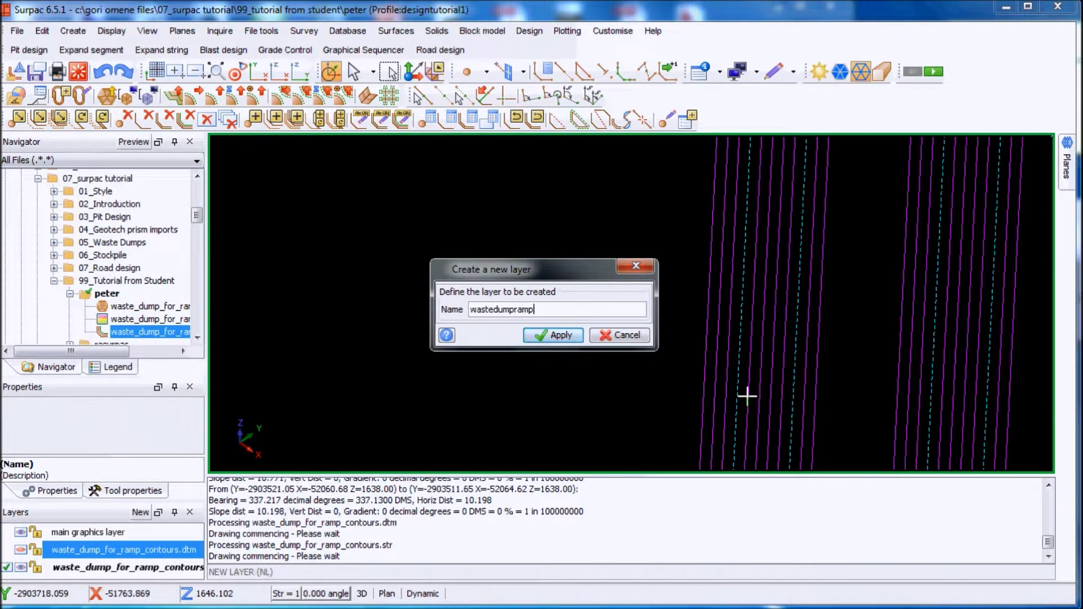
click(542, 337)
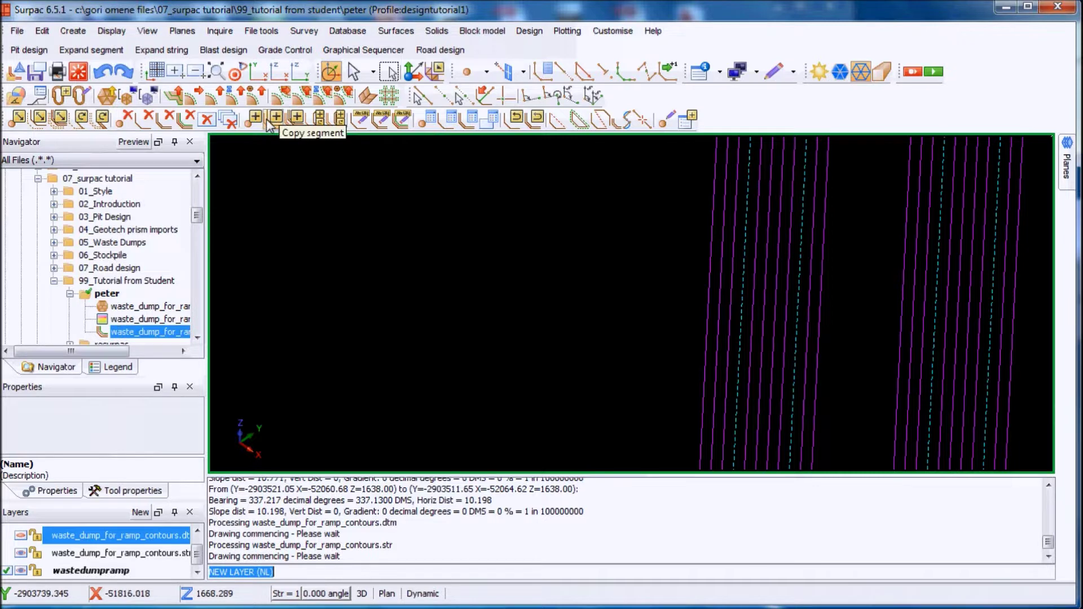
click(272, 123)
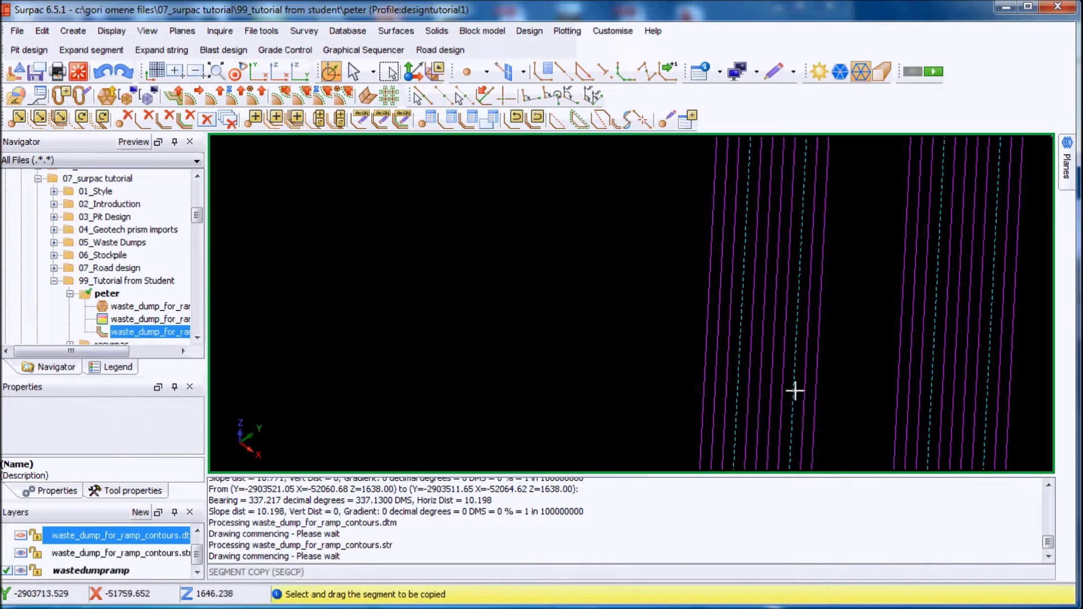
click(705, 336)
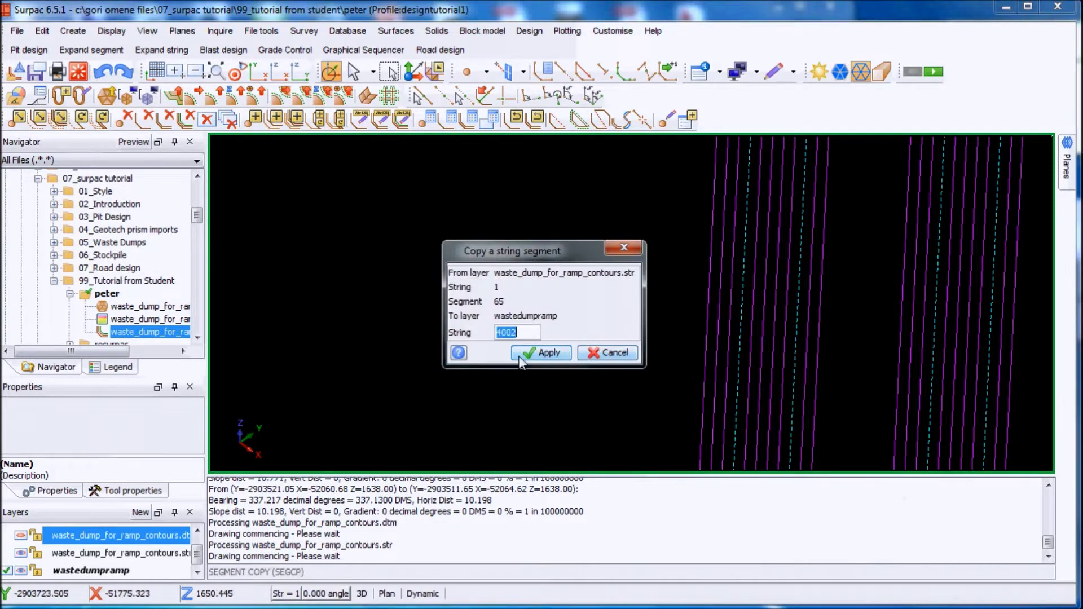
click(536, 355)
scroll(643, 294, down, 2)
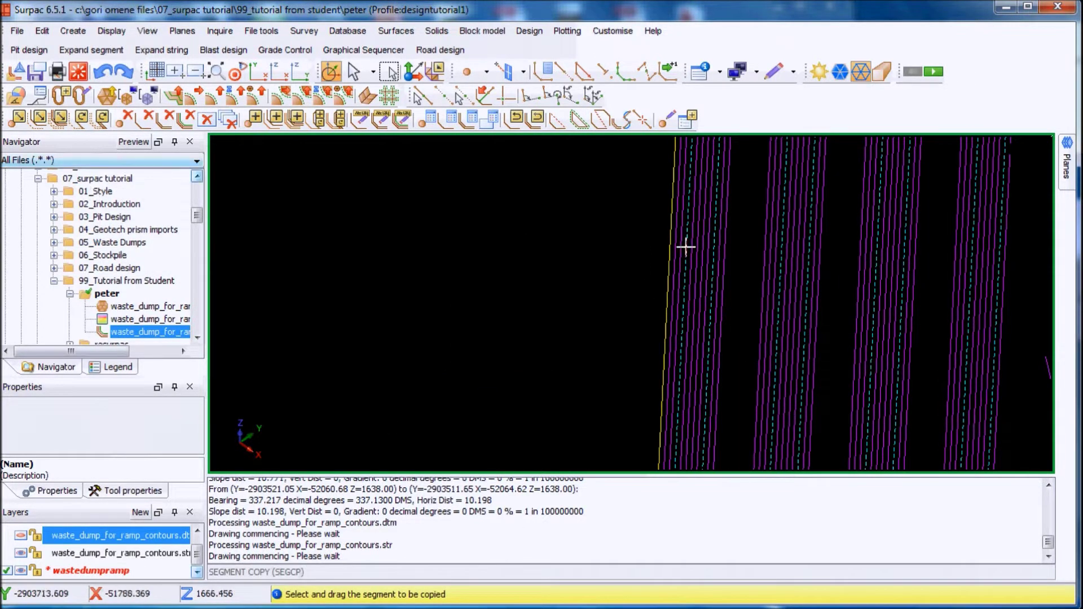
- Finish copying segments and hide the waste_dump_for_ramp_contours.str layer, leaving only the copied inner contour displayed
scroll(684, 246, down, 4)
scroll(599, 348, up, 3)
scroll(645, 322, down, 2)
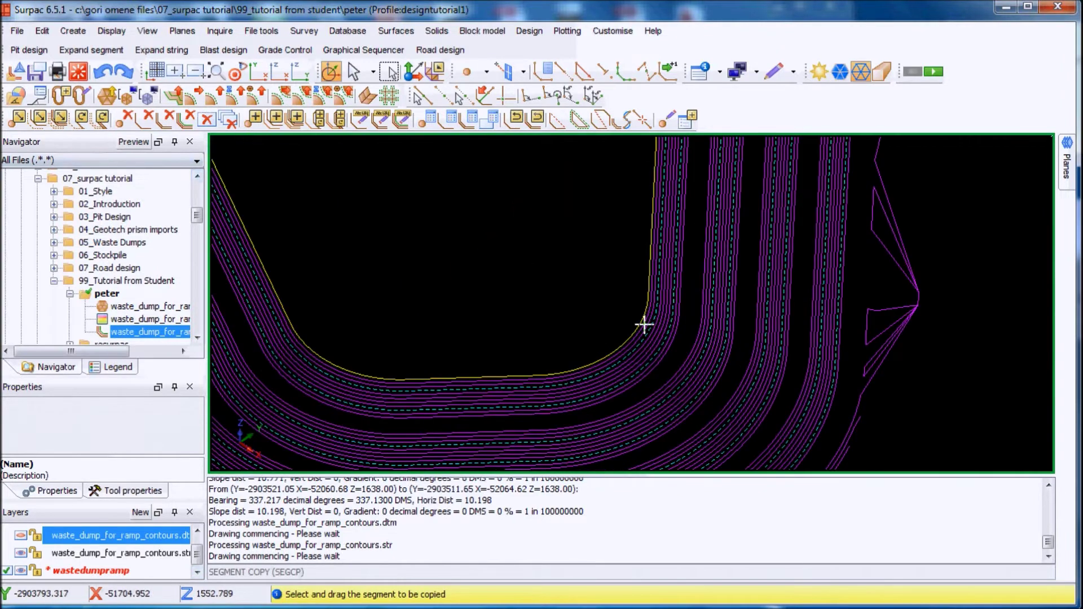
scroll(645, 322, up, 1)
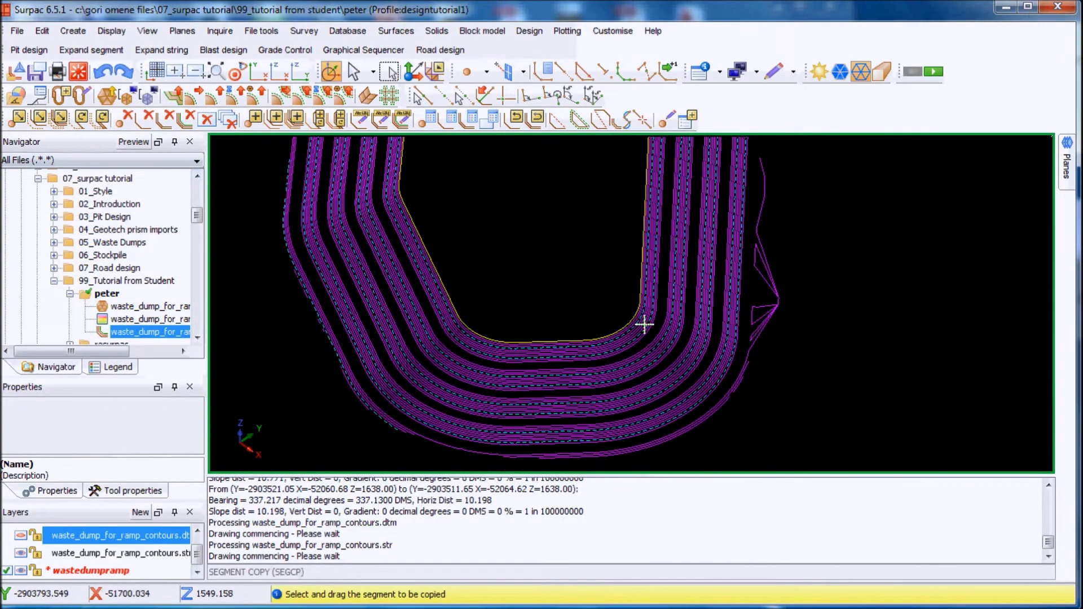
click(24, 559)
scroll(665, 203, down, 2)
scroll(661, 191, up, 3)
scroll(662, 191, down, 2)
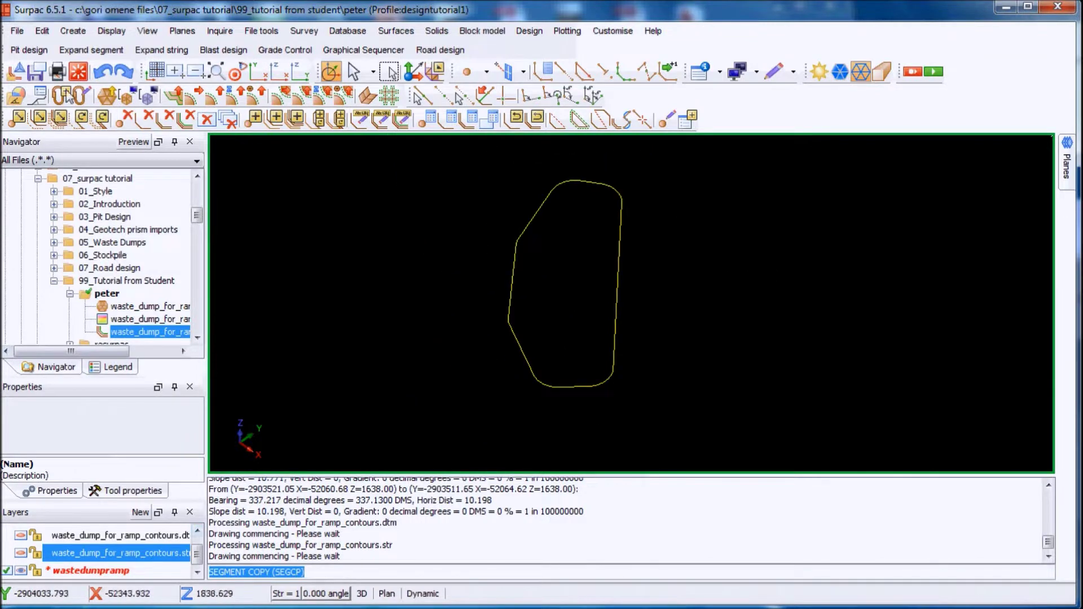
- Save the wastedumpramp layer as a Surpac string file named wastedumpramp.str in text format
click(38, 72)
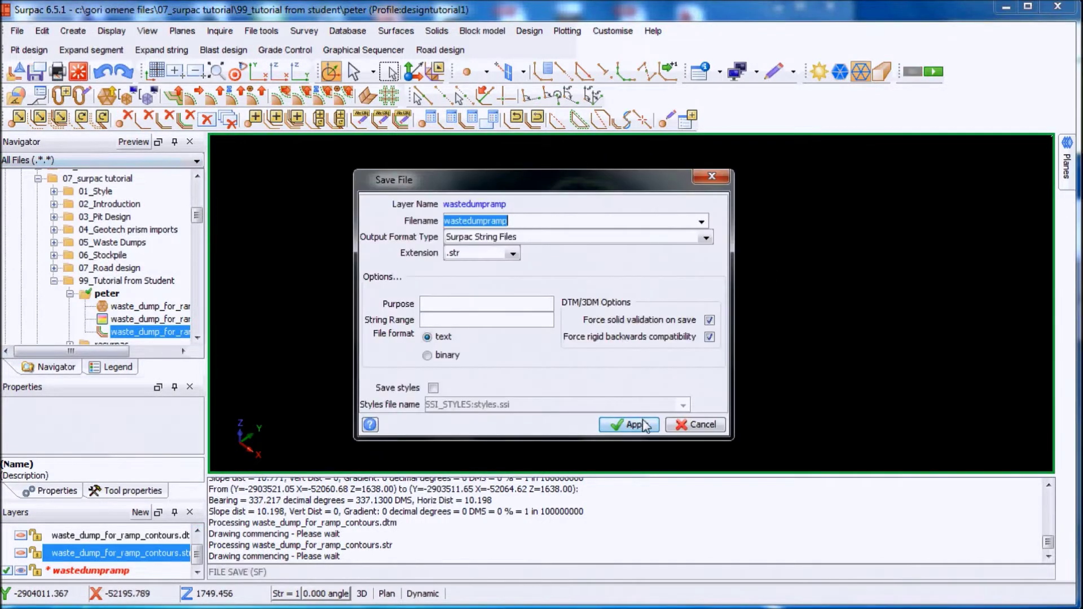
click(628, 424)
scroll(561, 191, up, 3)
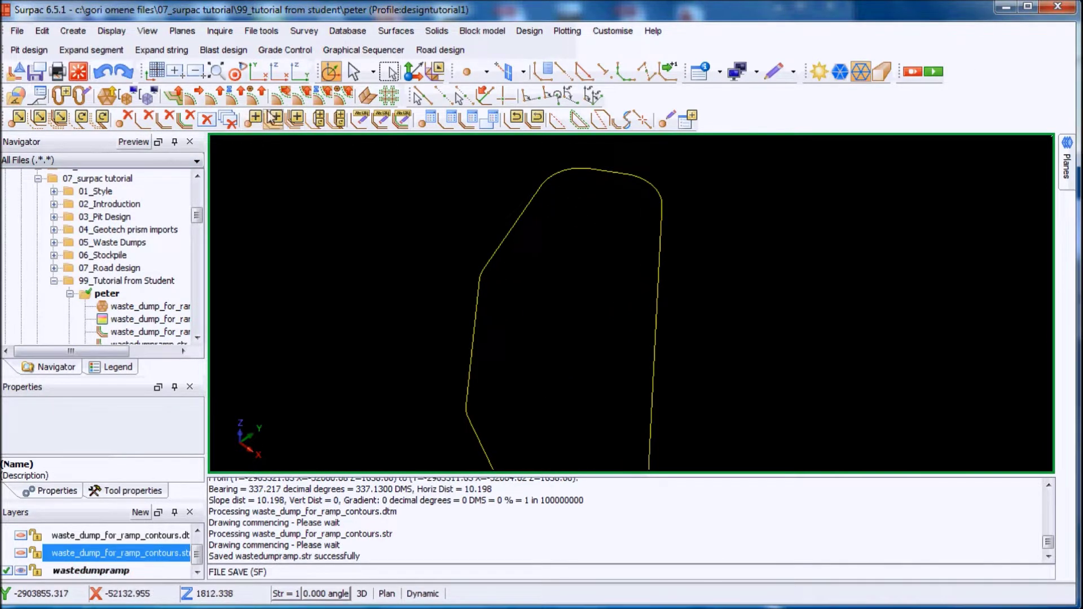
- Draw point markers on all points of the wastedumpramp layer's contour, and inspect the point spacing along its edges
click(111, 31)
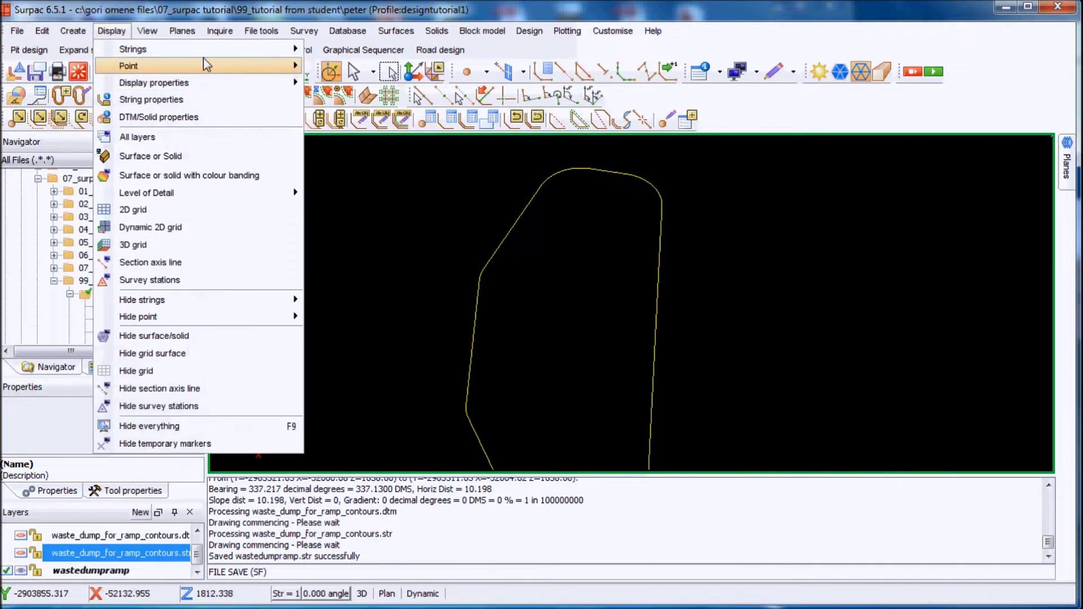
mouse_move(243, 65)
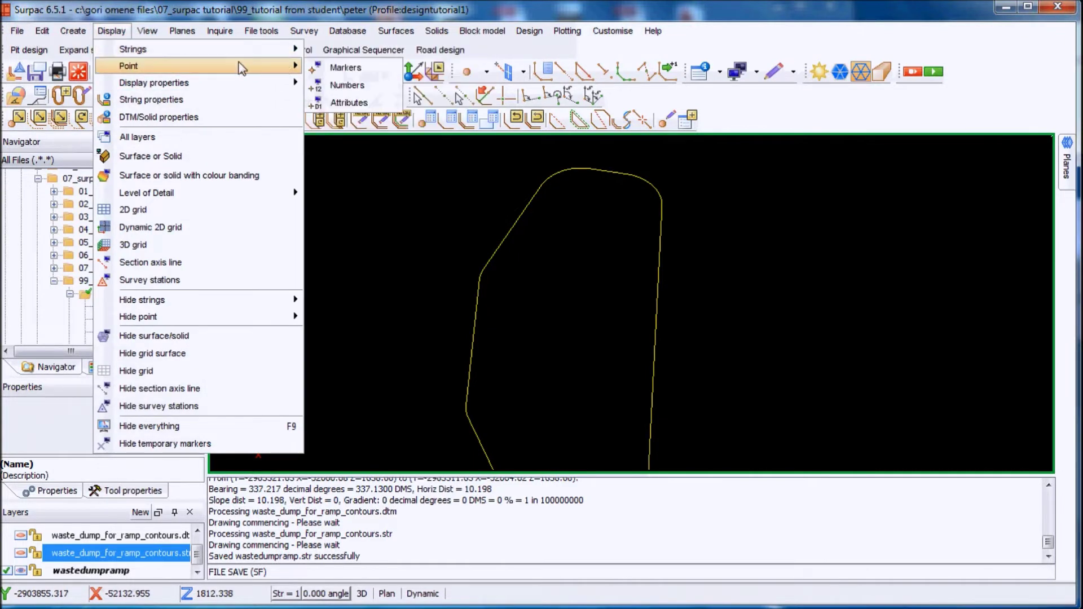
click(343, 68)
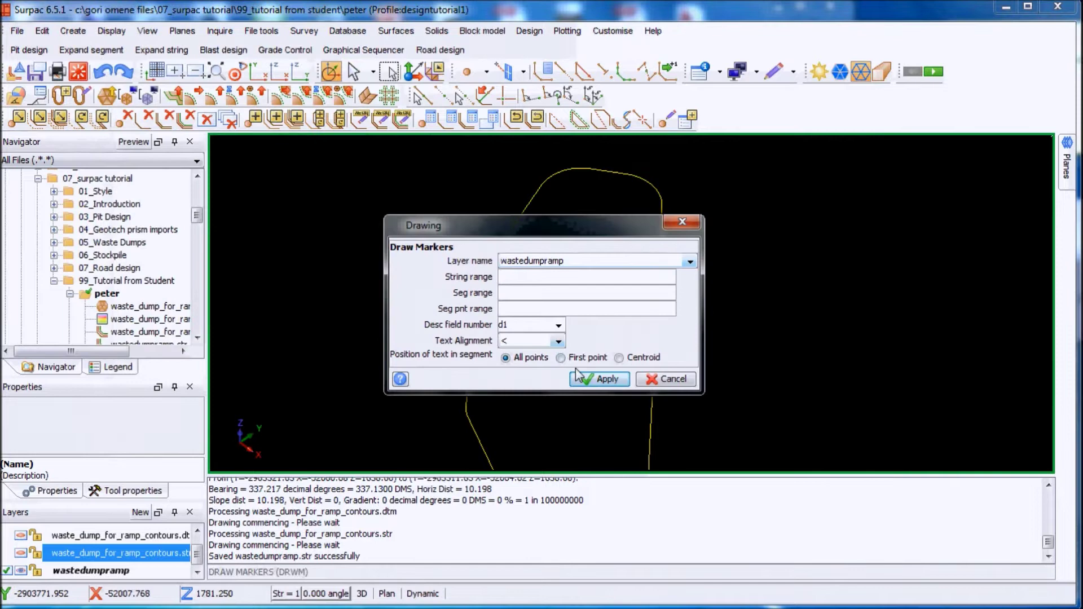
click(592, 378)
scroll(501, 169, up, 4)
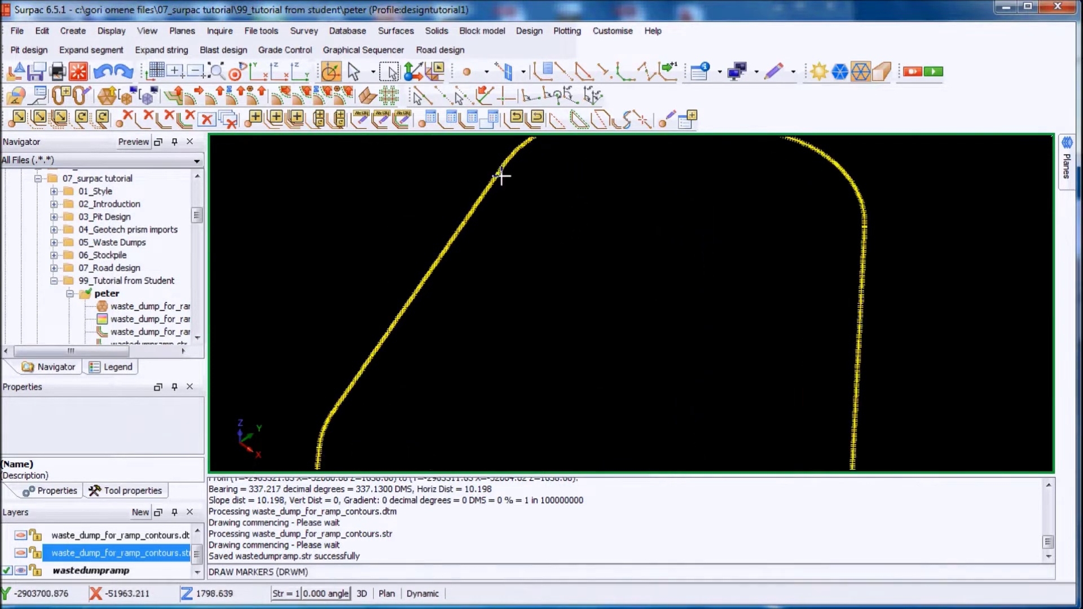
scroll(474, 165, up, 2)
scroll(465, 175, down, 6)
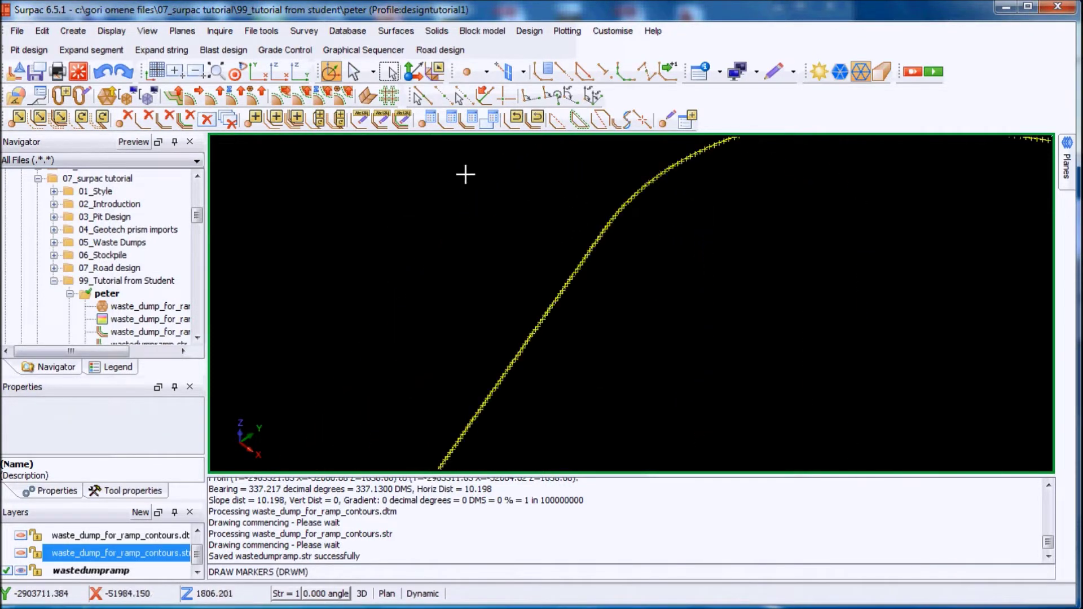
scroll(732, 287, up, 4)
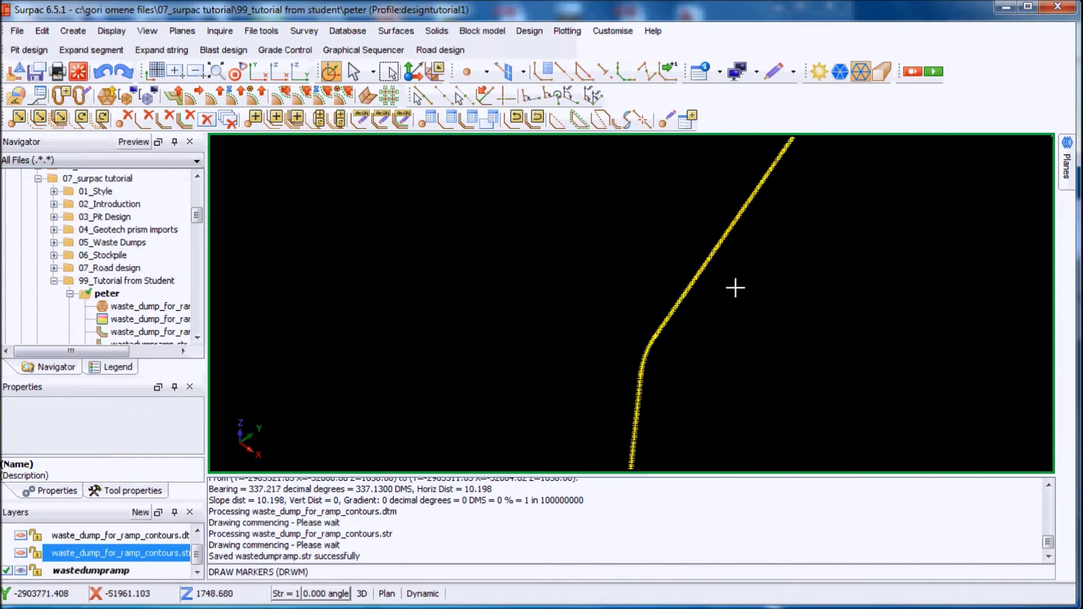
- Normalise the wastedumpramp contour segment with a maximum point distance of 10, removing duplicates within a trap distance of 10
click(41, 32)
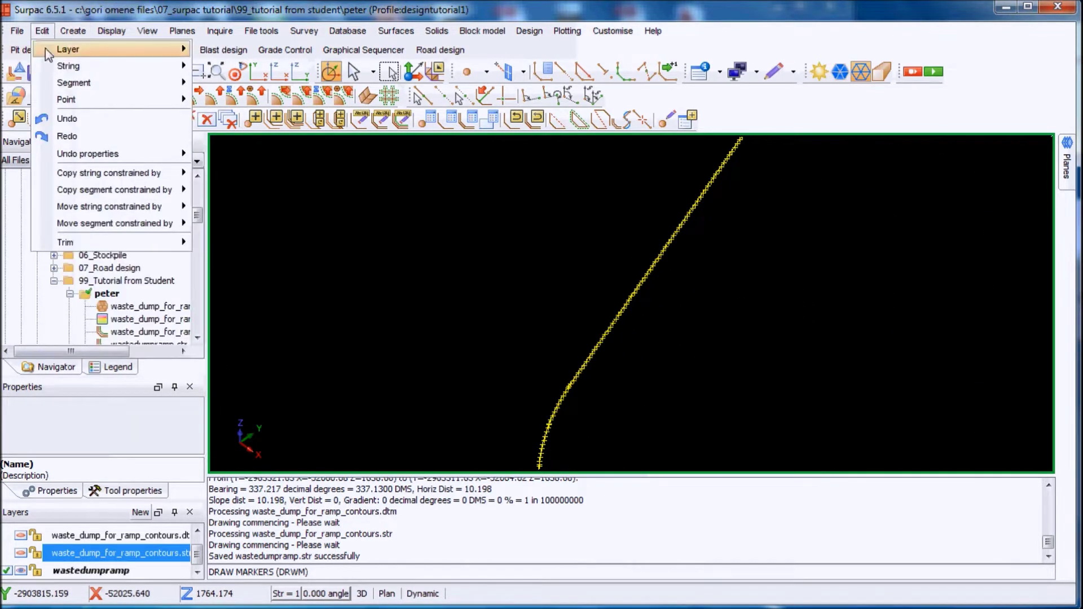
mouse_move(62, 88)
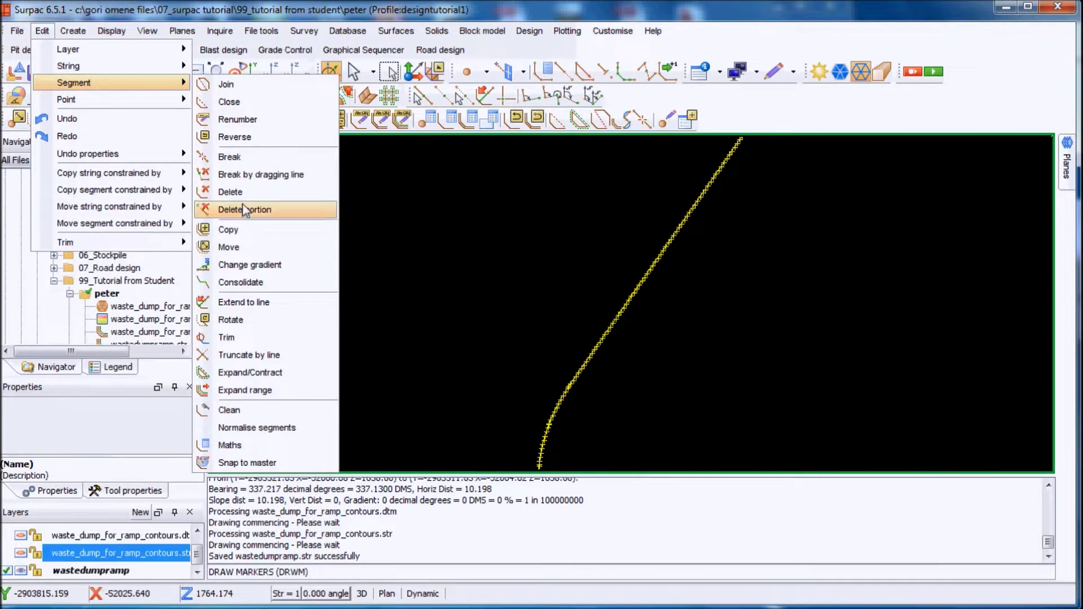
click(257, 428)
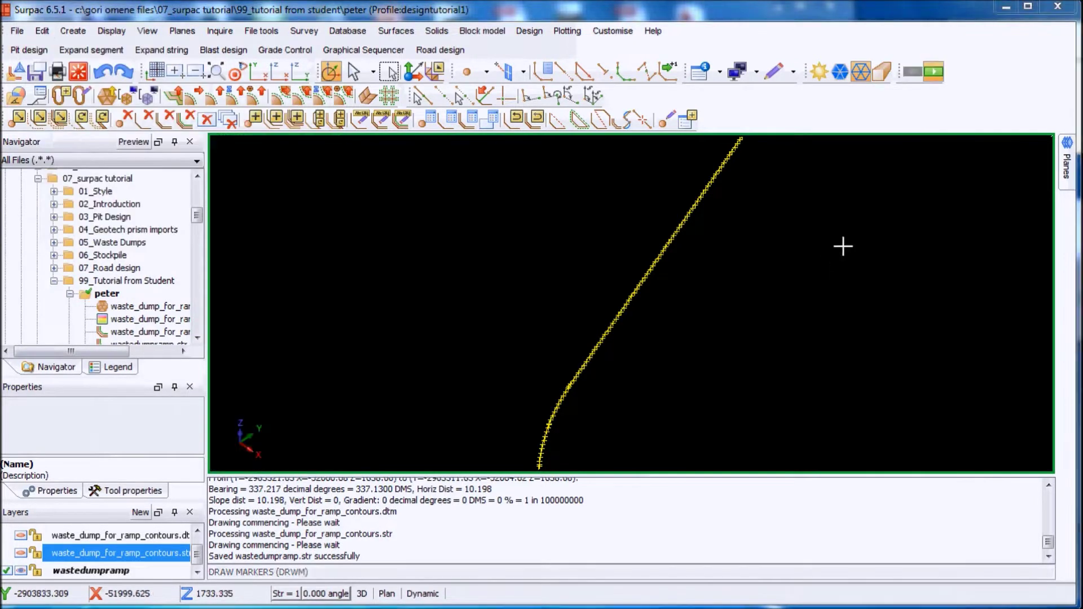
double_click(603, 328)
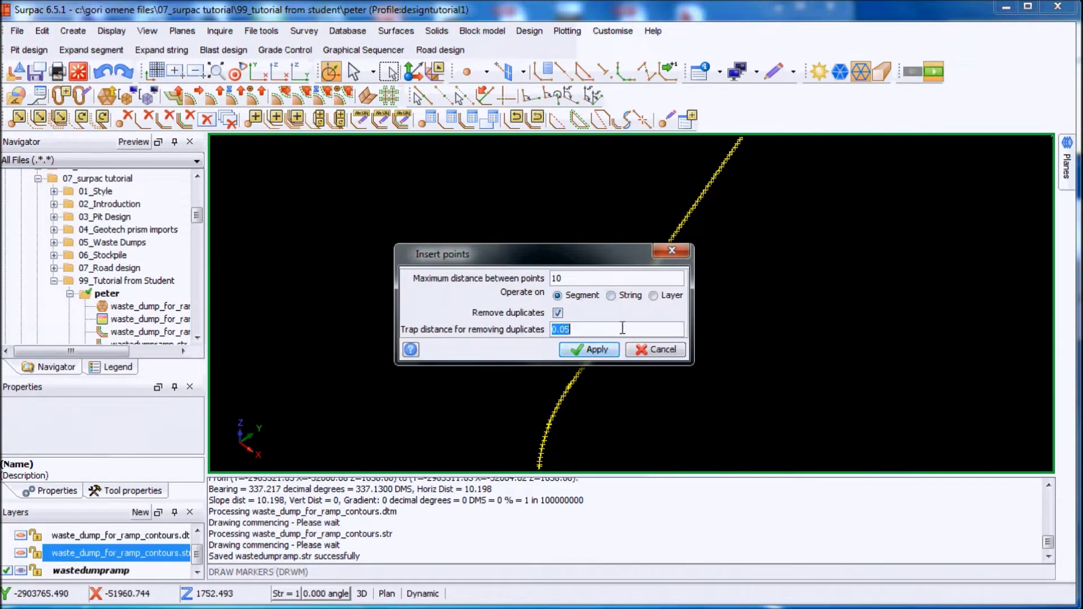
text(10)
click(589, 350)
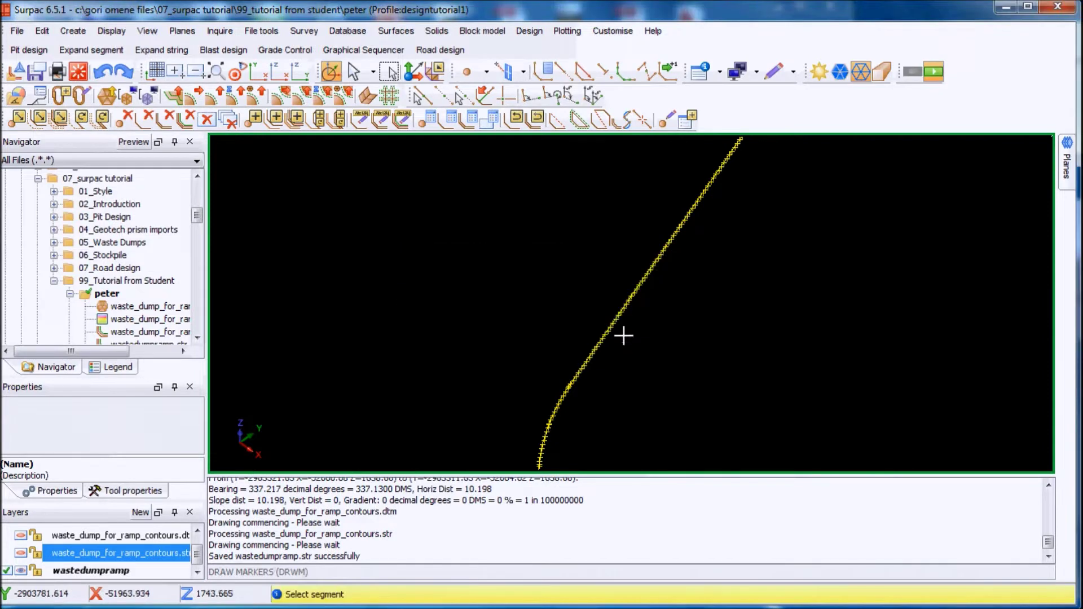
click(617, 307)
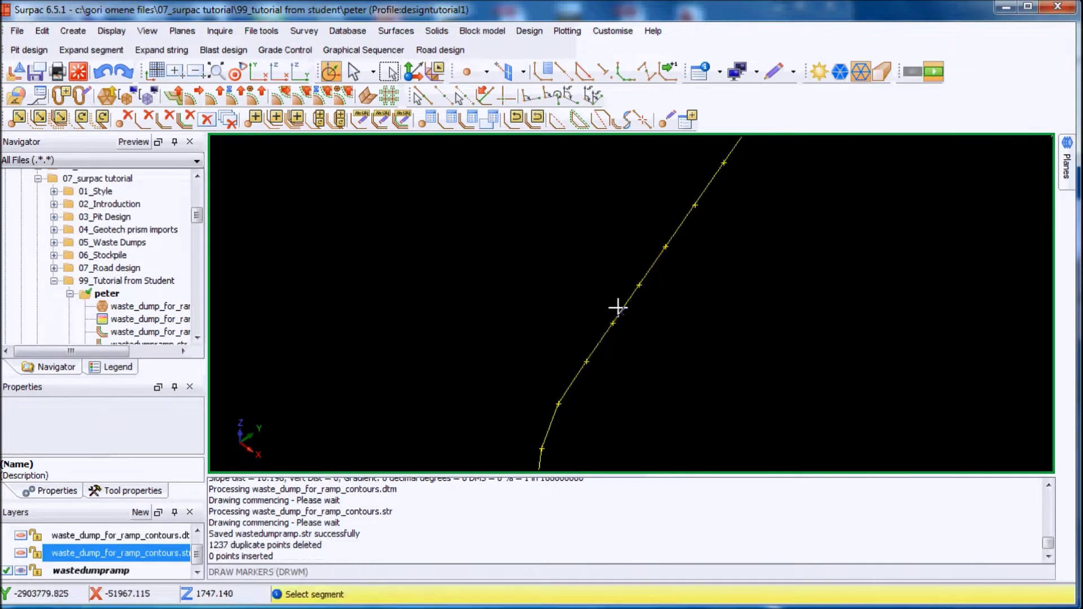
scroll(776, 225, up, 2)
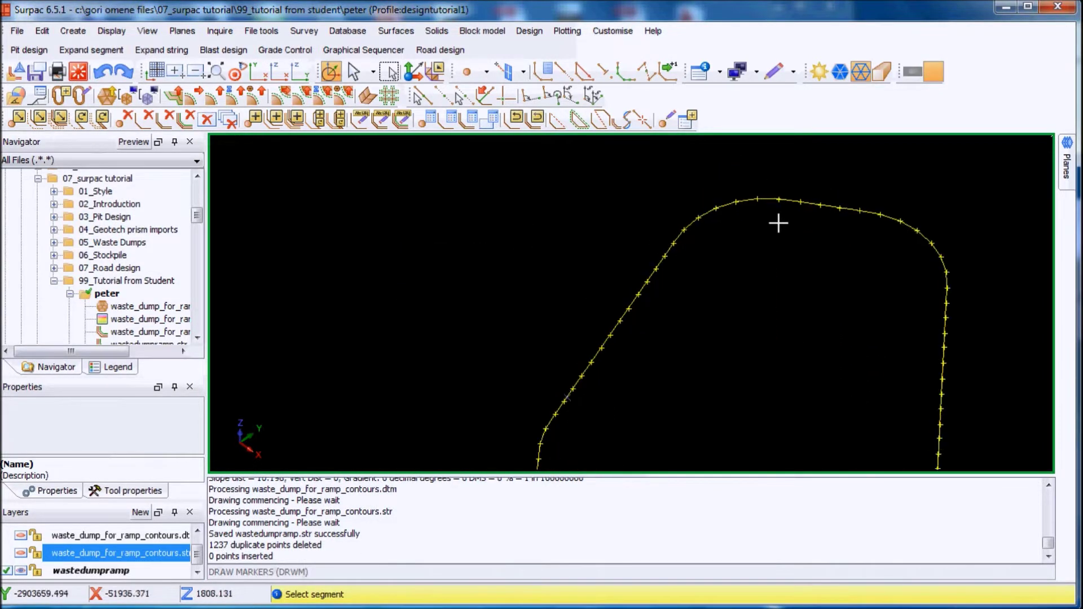
key(Escape)
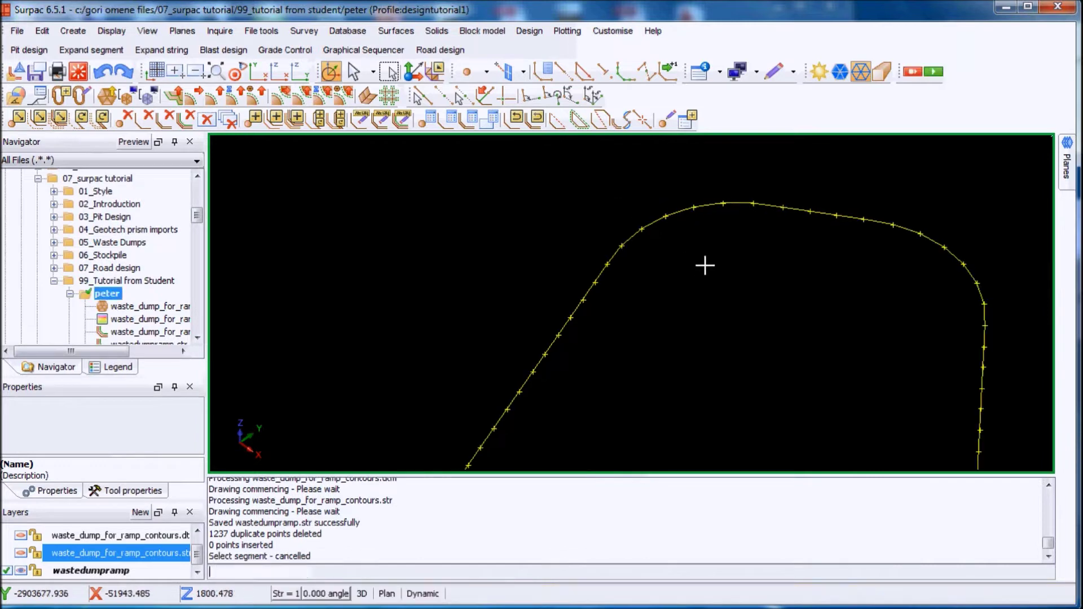
- Move the contour point just above the upper-left bend inward, about 28 m from its upper neighbour, to form a ramp-entry notch
scroll(674, 205, down, 2)
scroll(605, 403, up, 1)
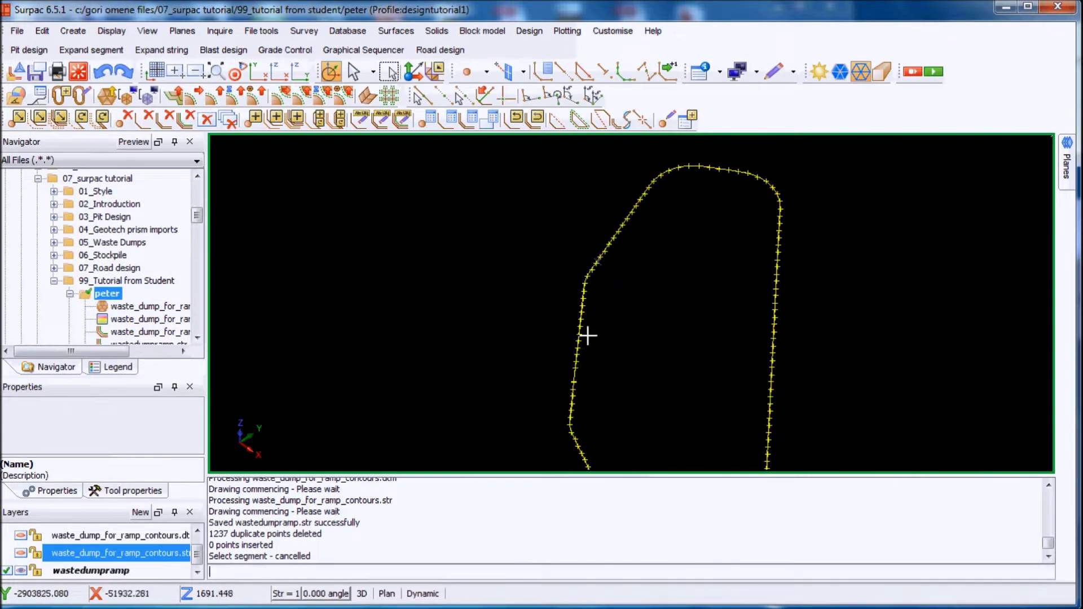
scroll(585, 261, down, 2)
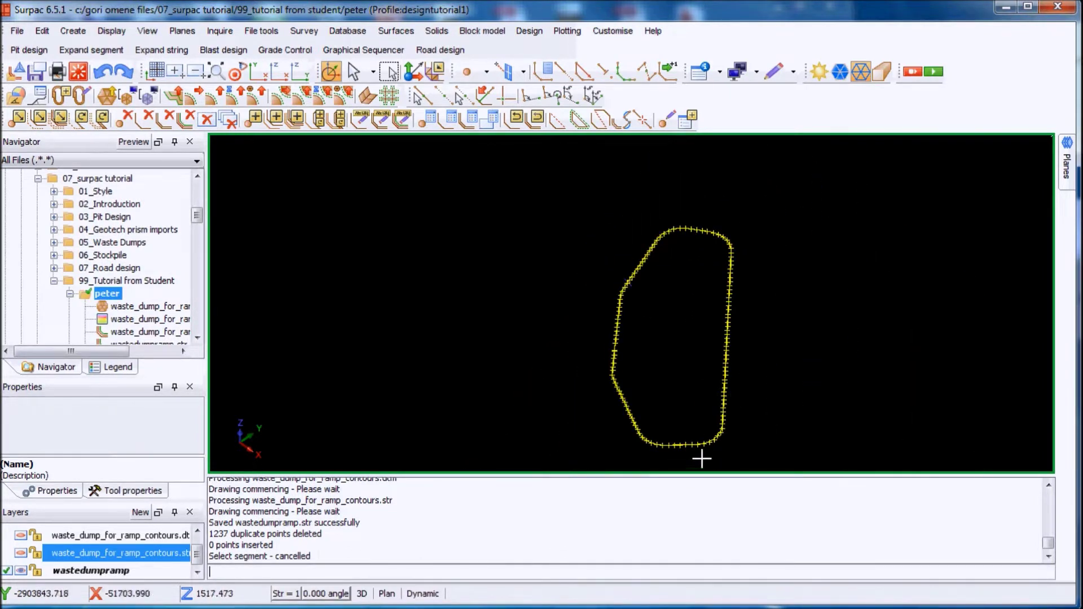
scroll(776, 282, up, 2)
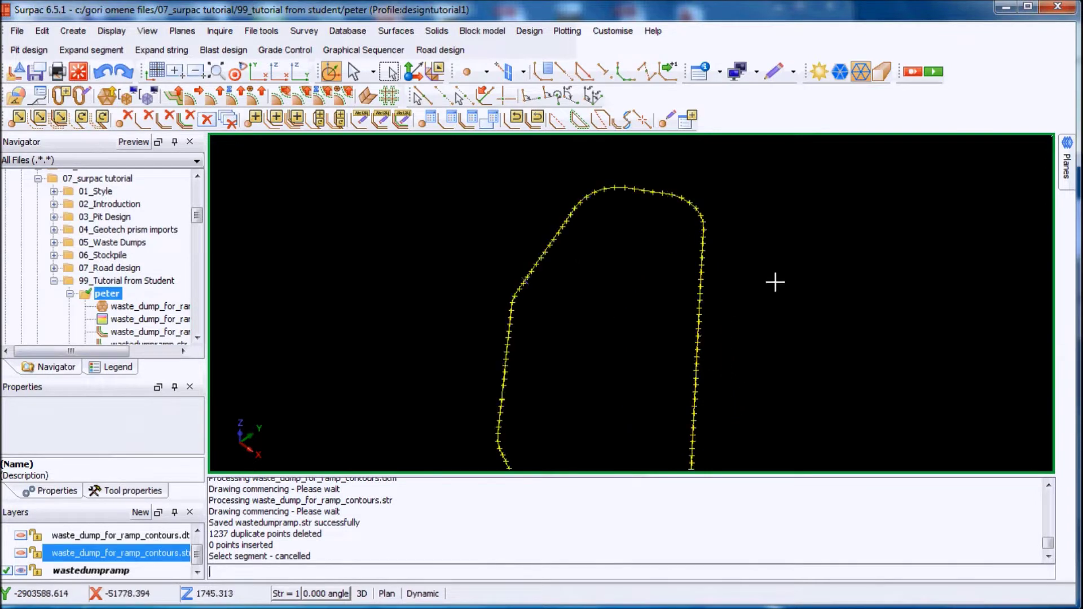
scroll(617, 309, up, 2)
scroll(454, 310, up, 2)
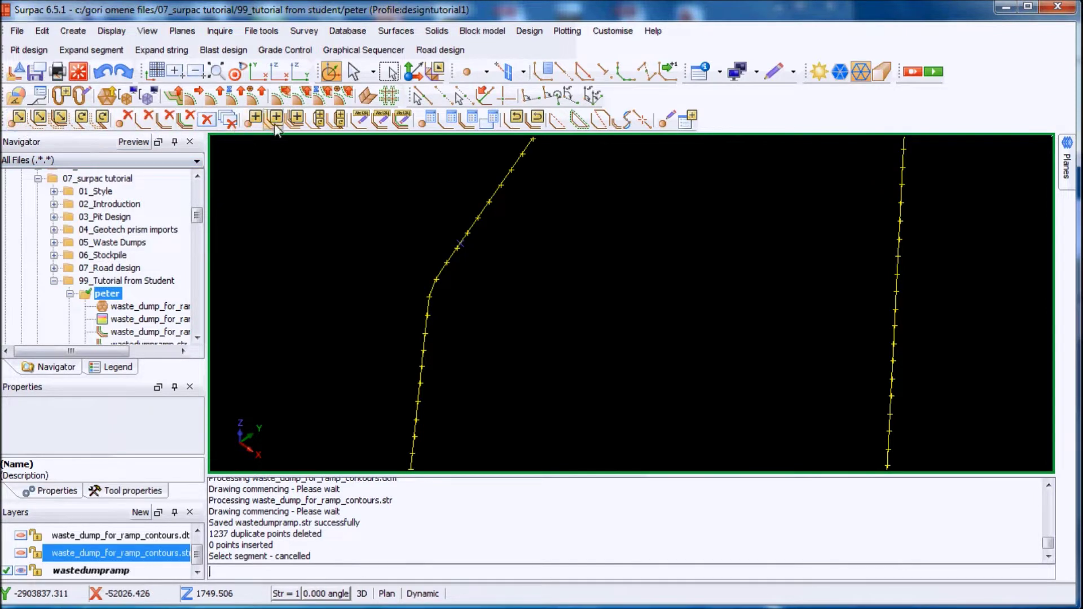
click(17, 117)
drag(447, 263, 497, 284)
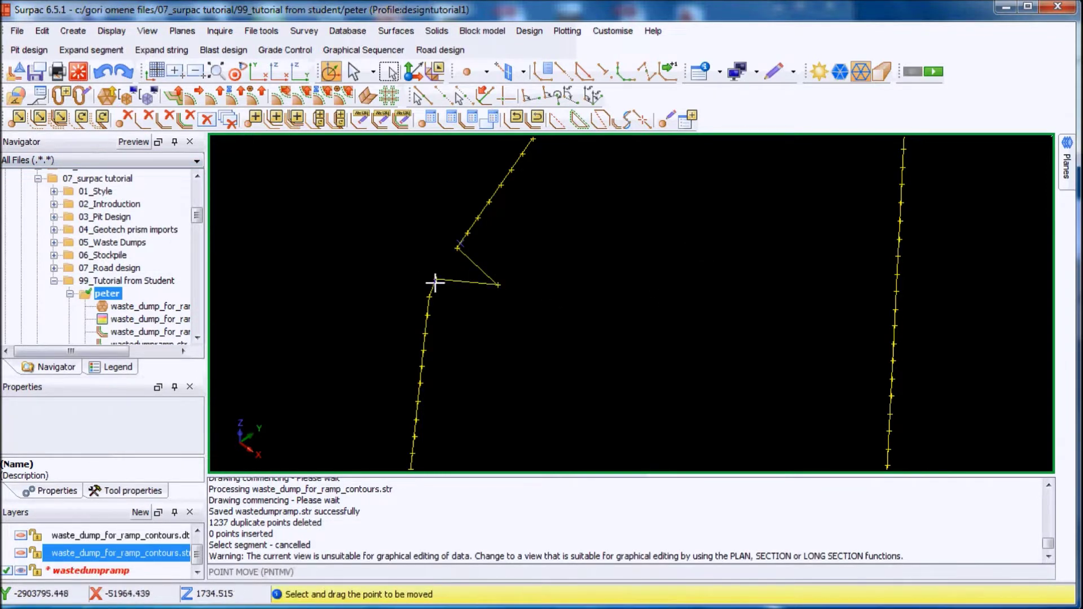
key(Escape)
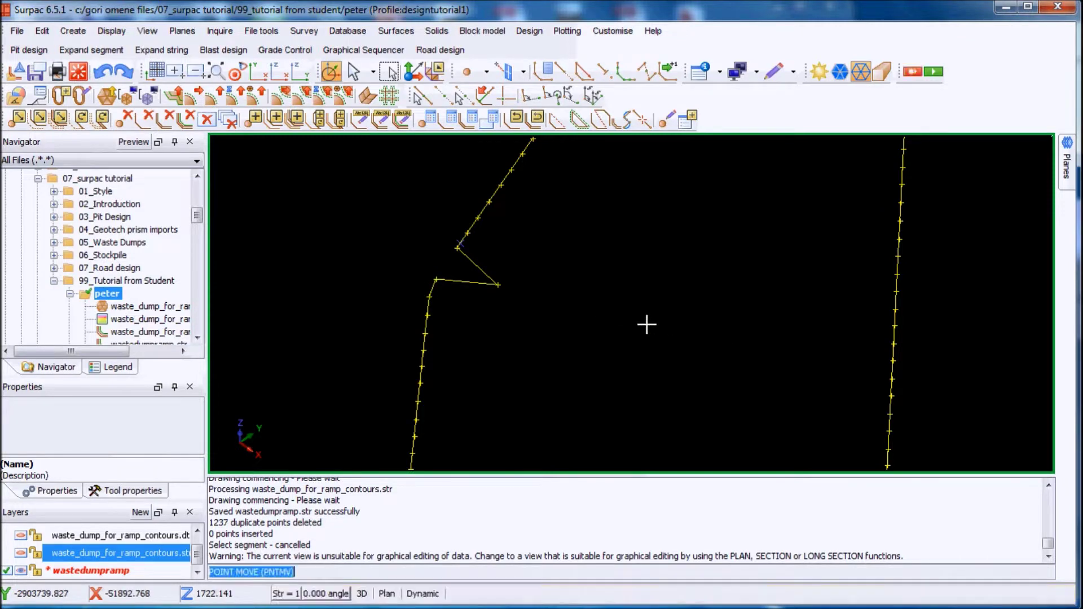
- Measure the bearing and distance from the moved notch point to the adjacent contour point above it
text(bd)
key(Return)
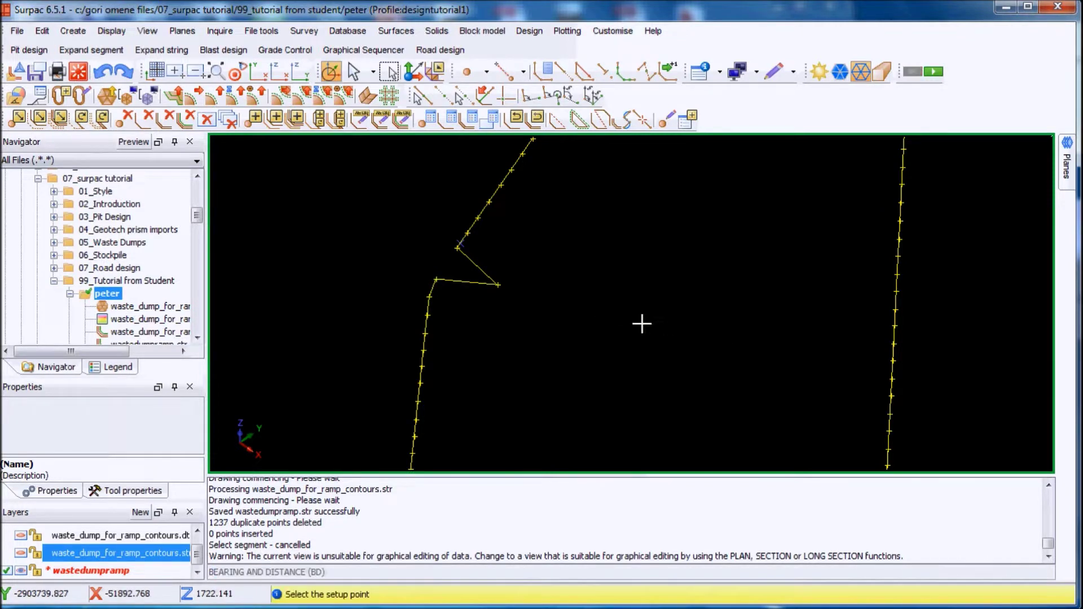
click(498, 285)
click(457, 249)
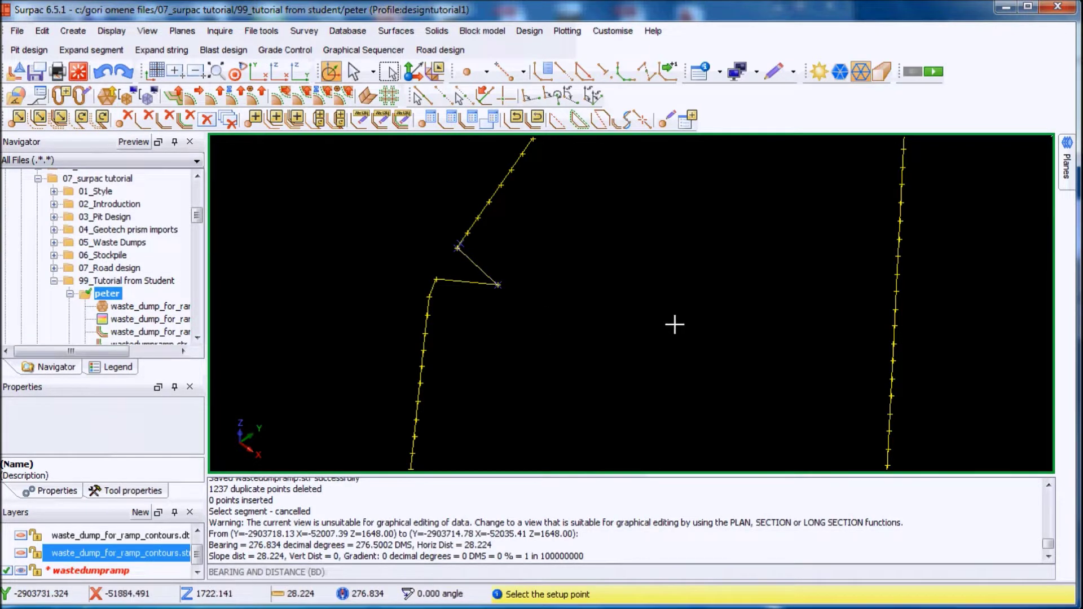
key(Escape)
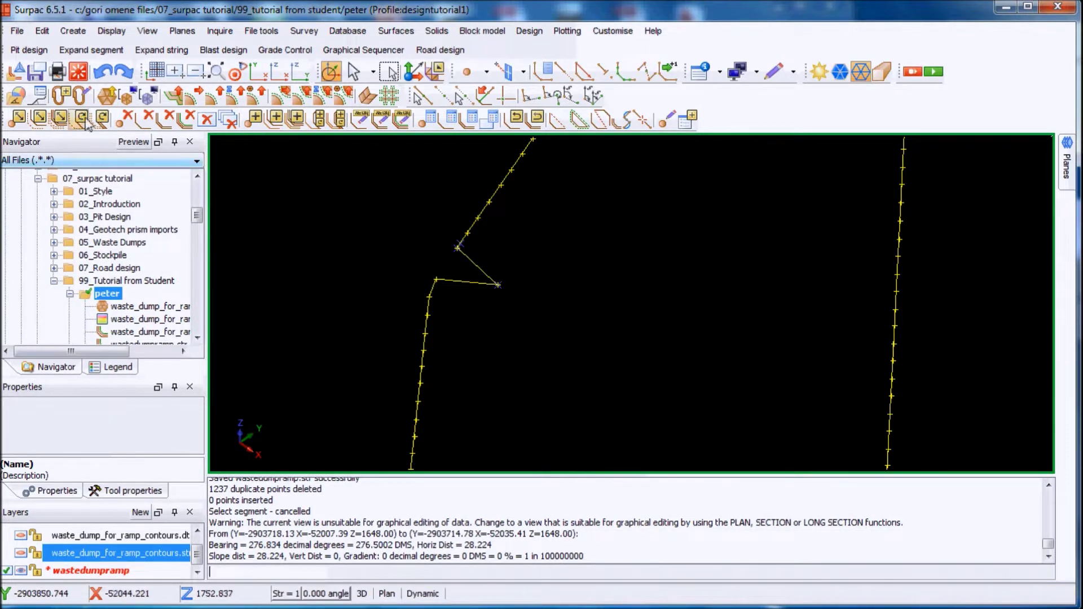
- Delete the seven contour points directly below the moved notch point so a straight line joins it to the remaining edge
click(124, 120)
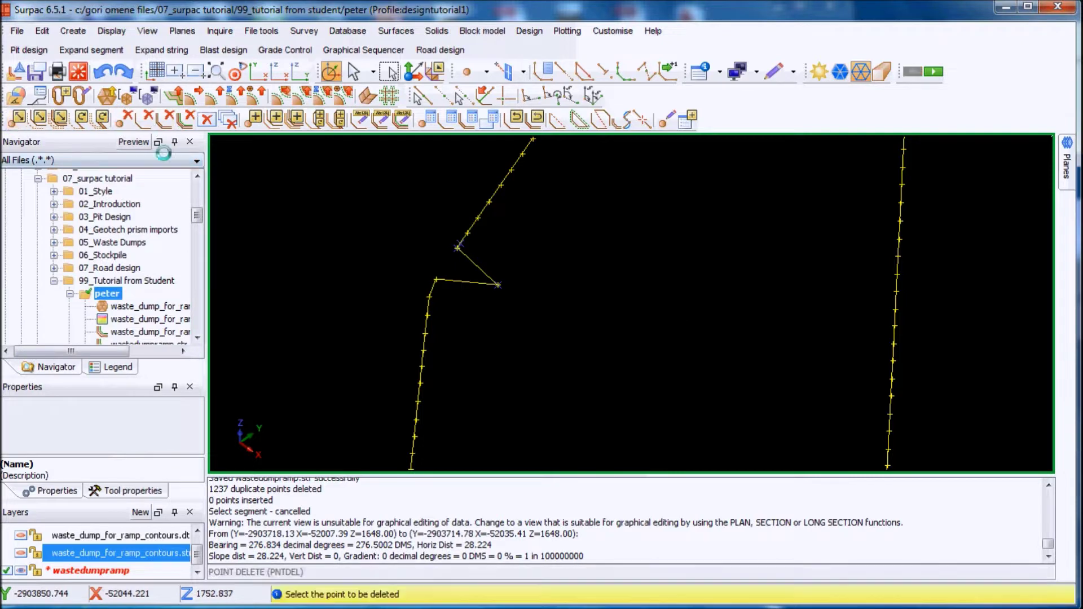
click(436, 279)
click(429, 296)
click(421, 318)
click(424, 337)
click(412, 359)
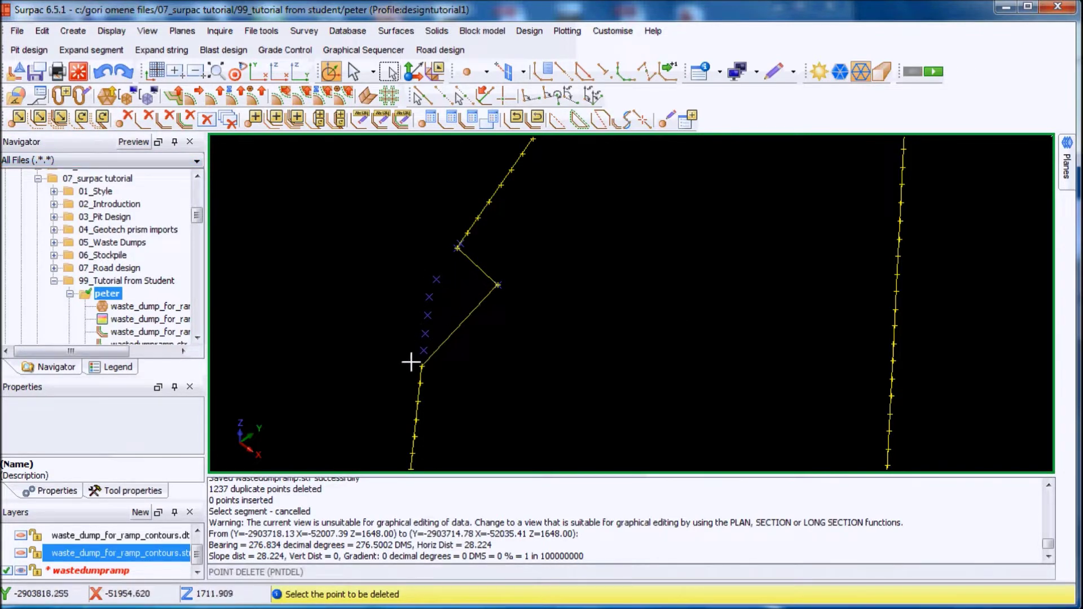
click(421, 367)
click(418, 382)
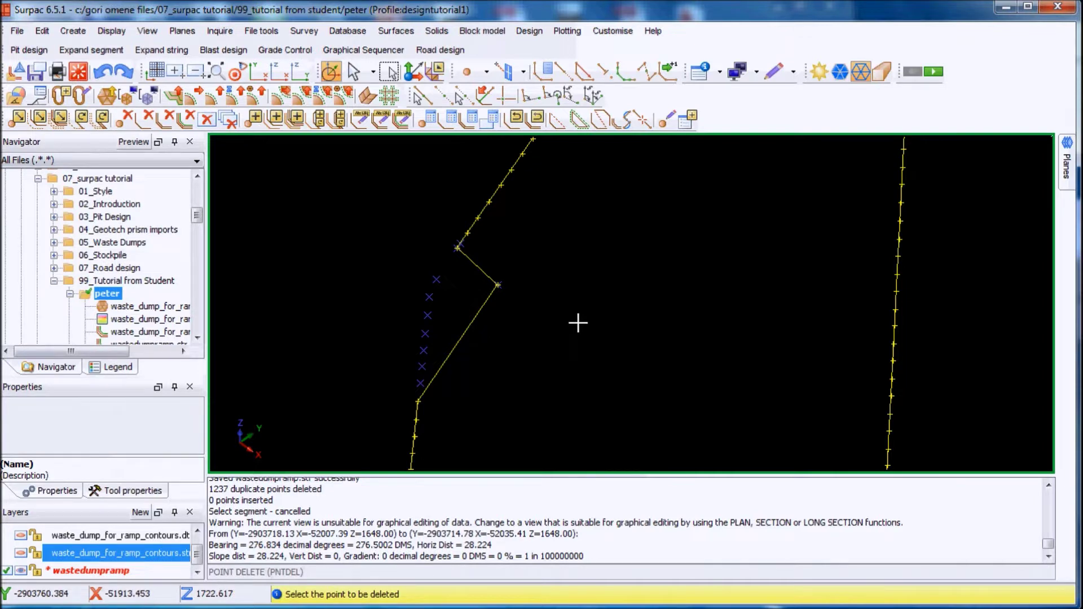
key(Escape)
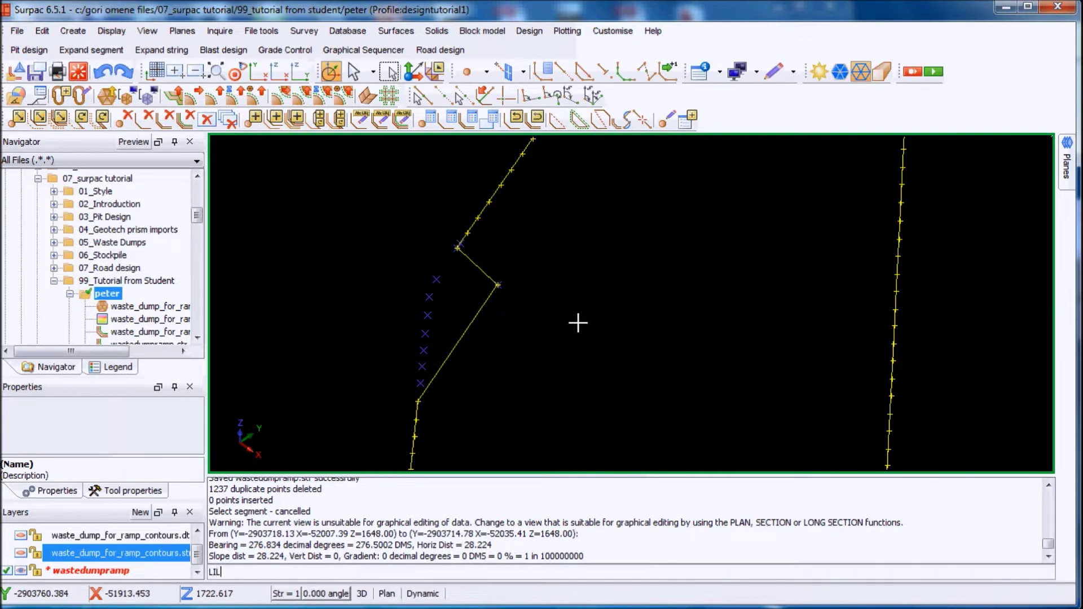
- Insert four points with Locate in Line along the long straight line below the moved notch point
key(Return)
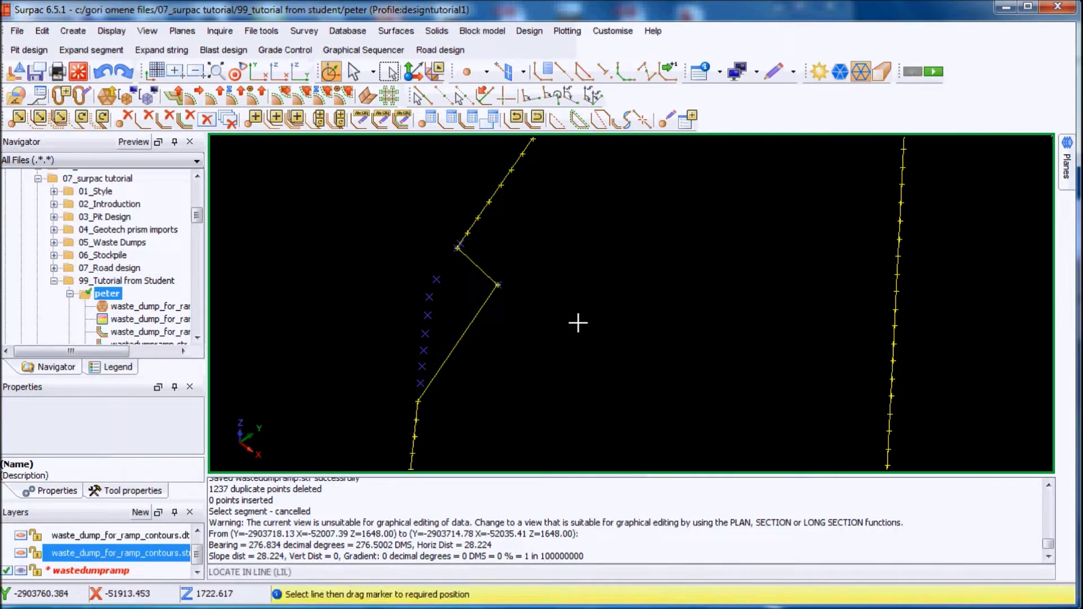
click(445, 364)
click(577, 366)
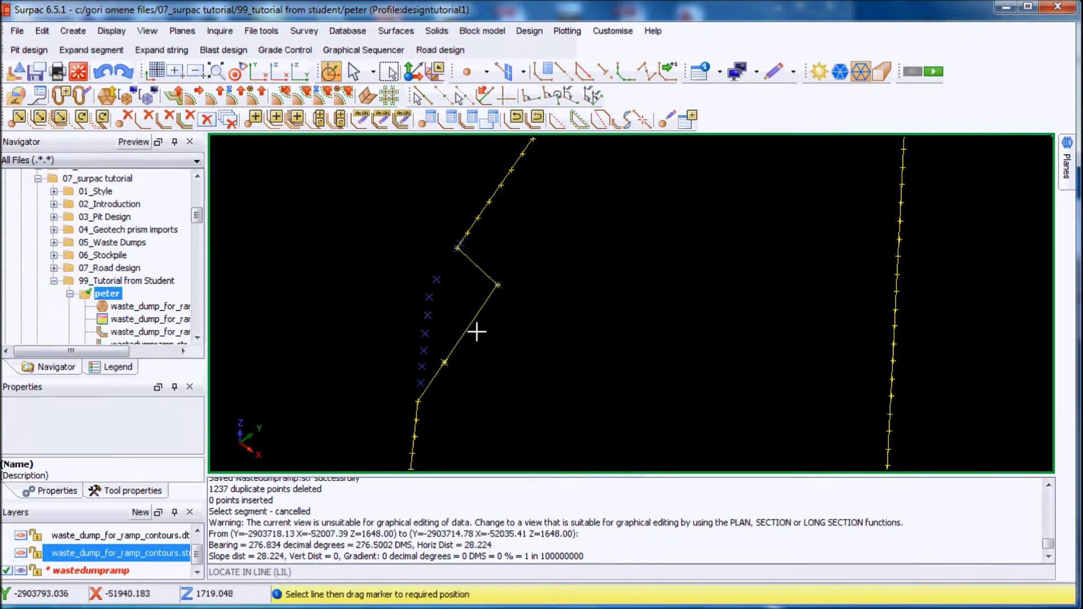
click(476, 332)
click(640, 365)
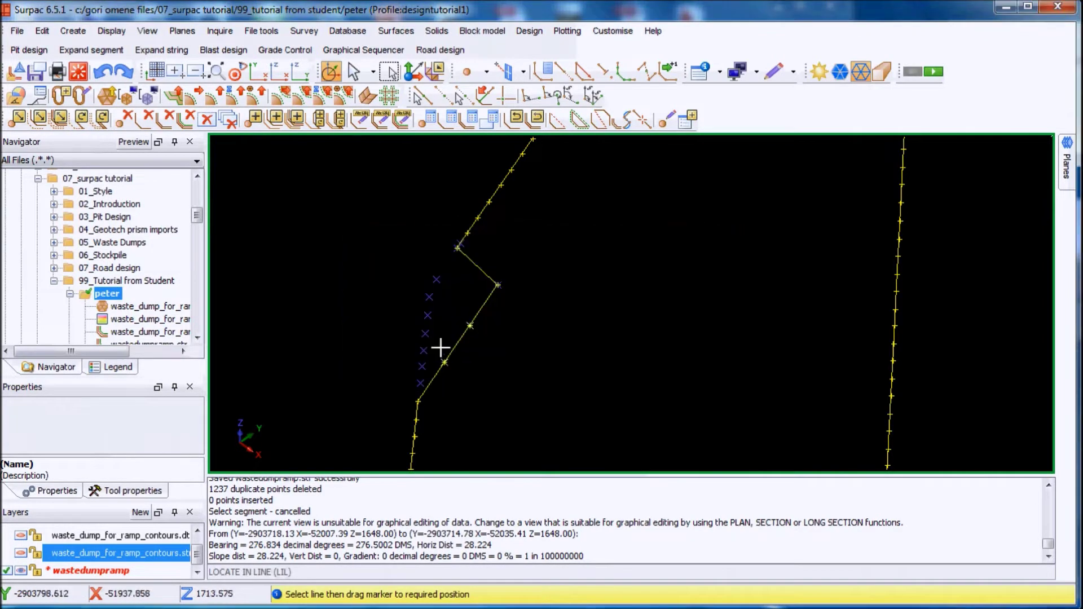
click(488, 298)
click(653, 368)
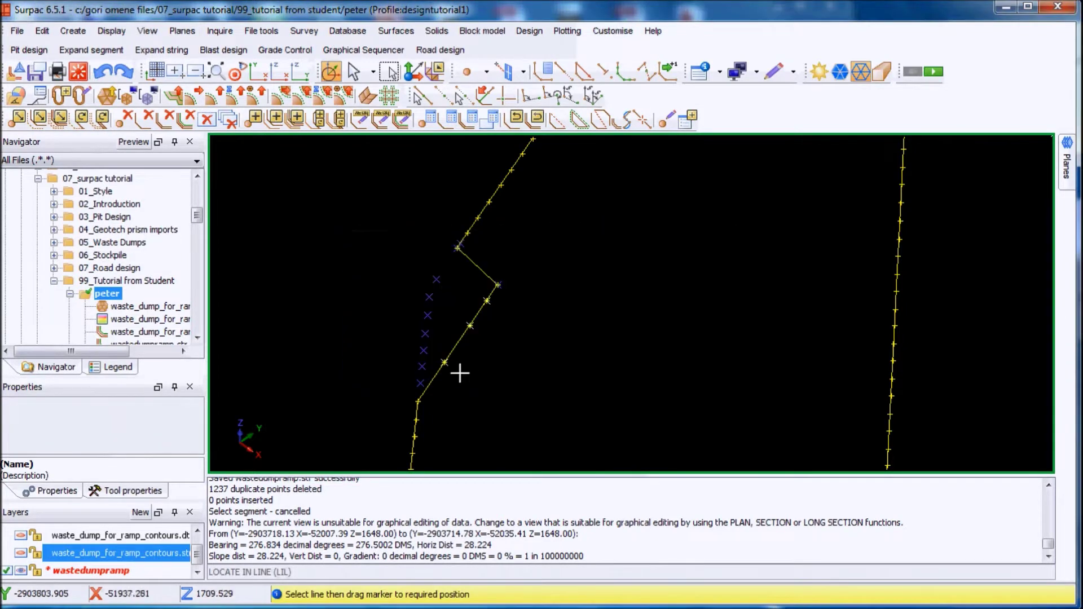
click(439, 377)
click(644, 367)
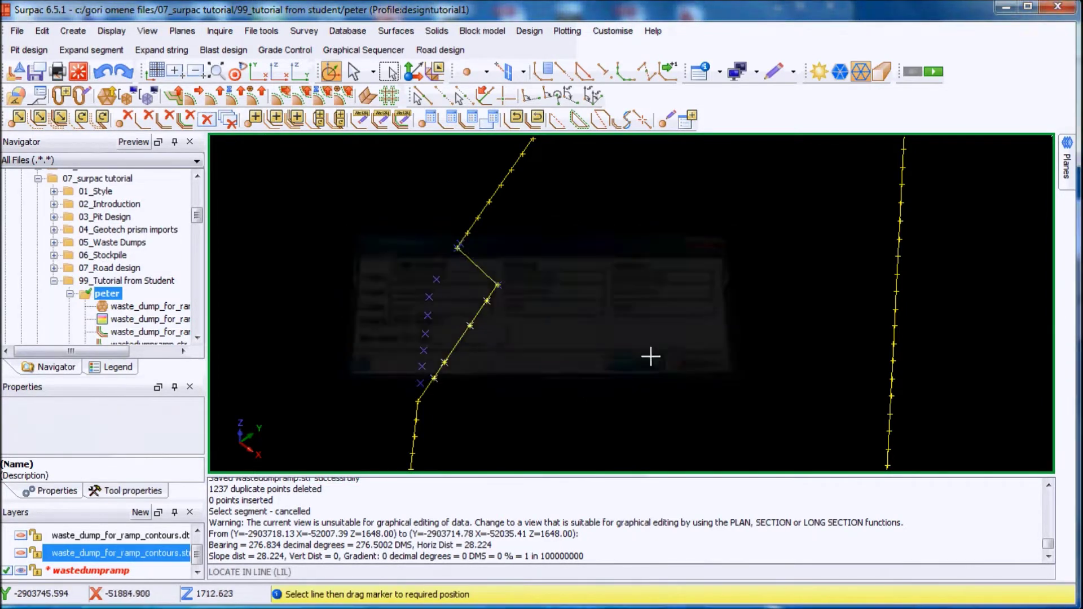
key(Escape)
- Erase the temporary markers left by the deleted and inserted points, and check the notched contour
text(ER)
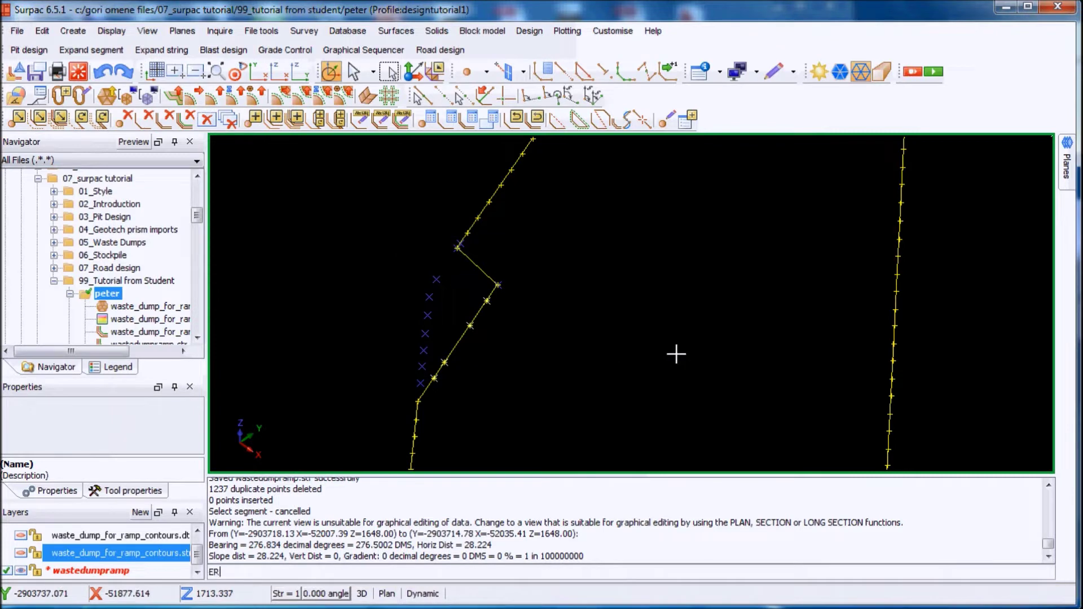
text(TM)
key(Return)
scroll(484, 295, up, 3)
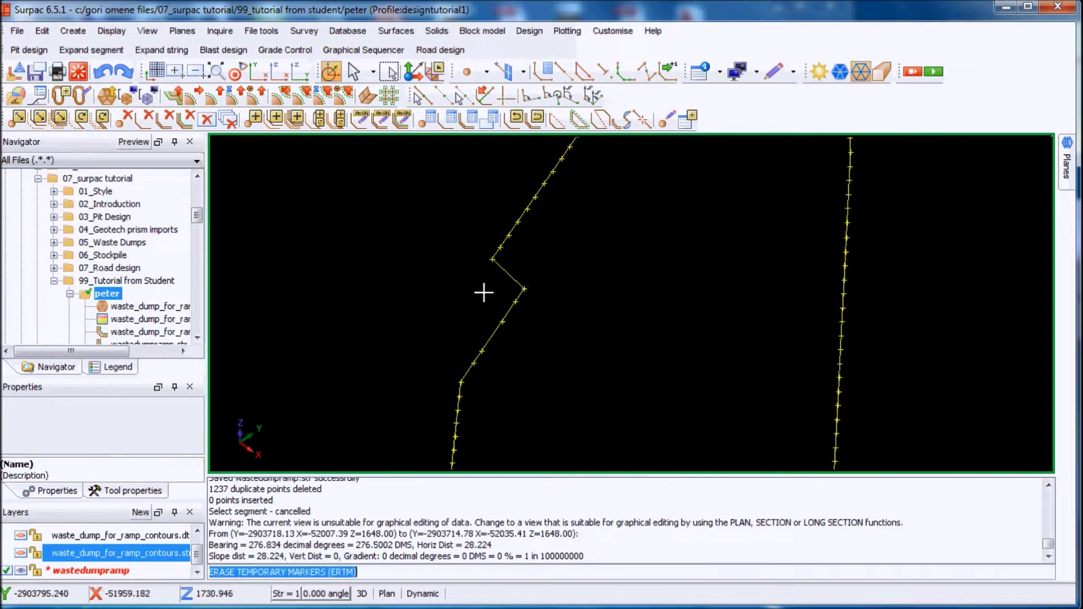
scroll(523, 317, down, 3)
scroll(699, 341, up, 3)
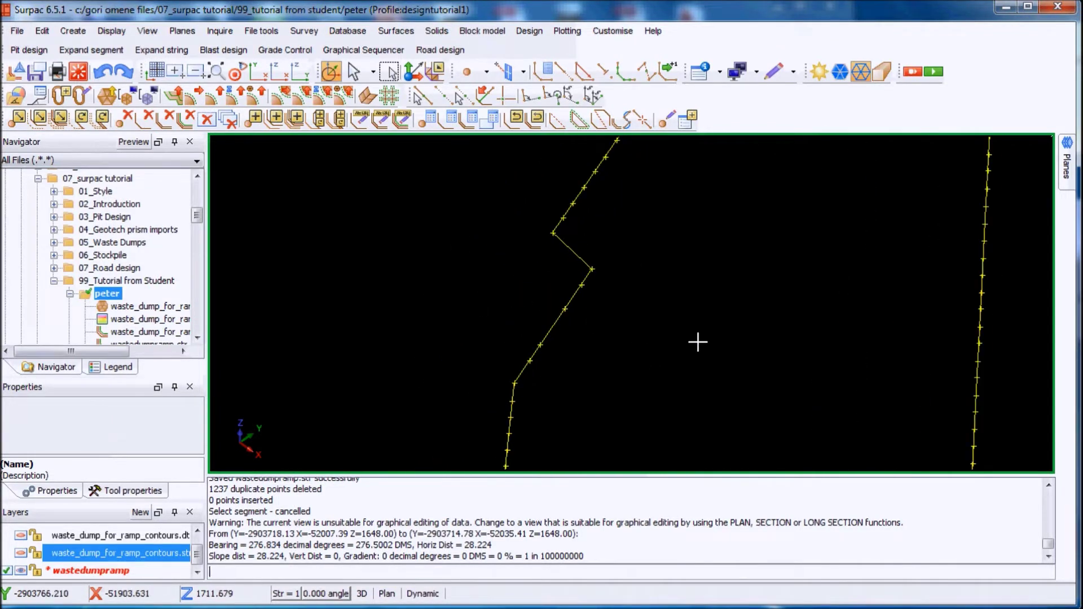
- Save the edited wastedumpramp layer to the string file wastedumpramp.str
click(41, 74)
click(624, 423)
click(605, 351)
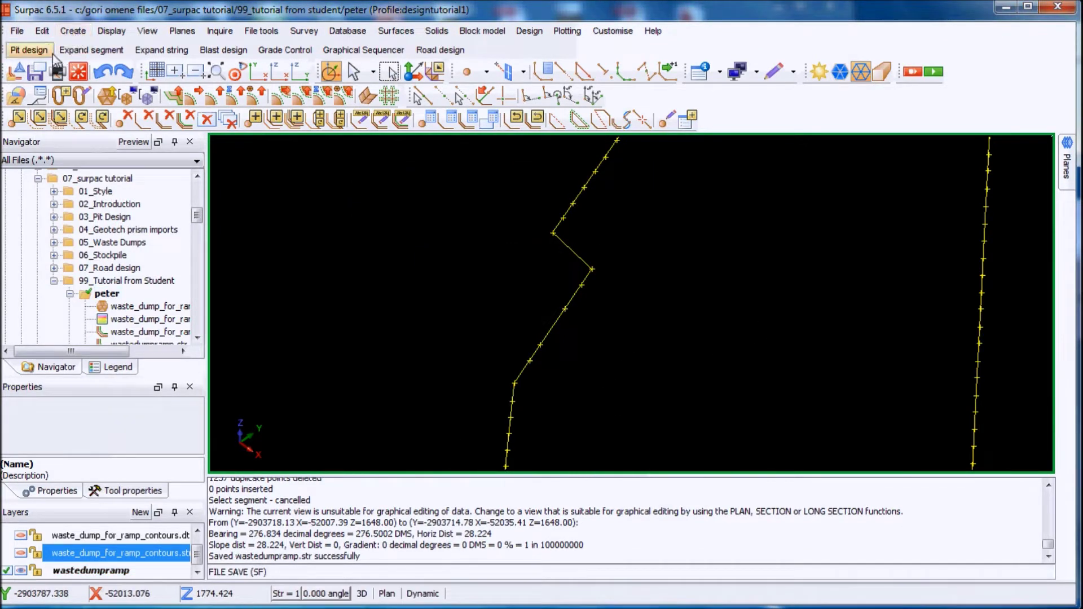
- Define an anti-clockwise ramp between the two notch points: string 100, width 28, gradient 10 on the inside edge, crest-and-toe exit, berm taper 20
click(61, 100)
click(554, 234)
click(591, 269)
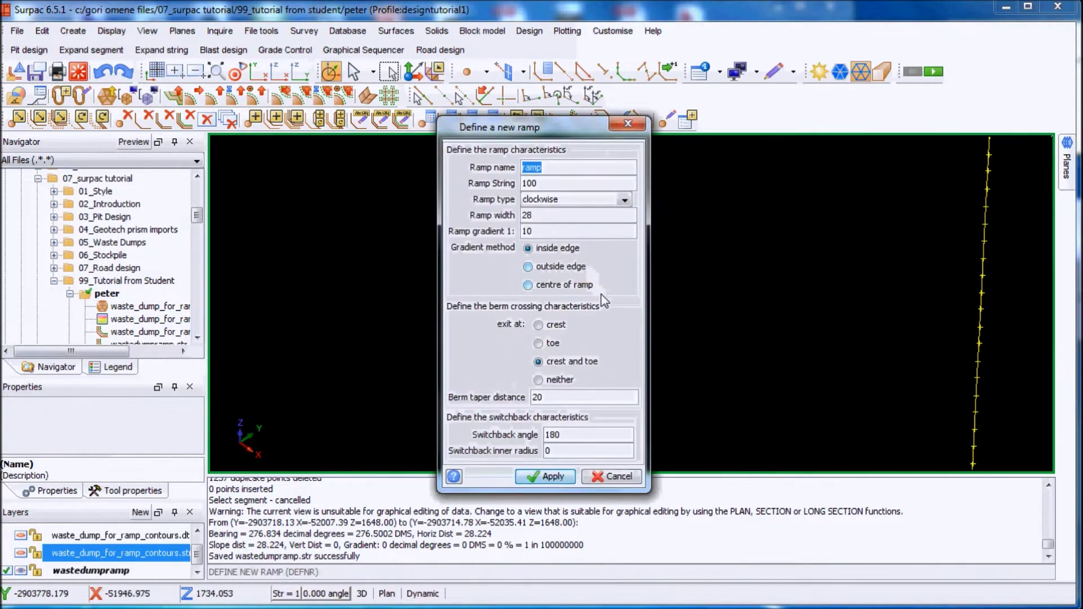
click(626, 203)
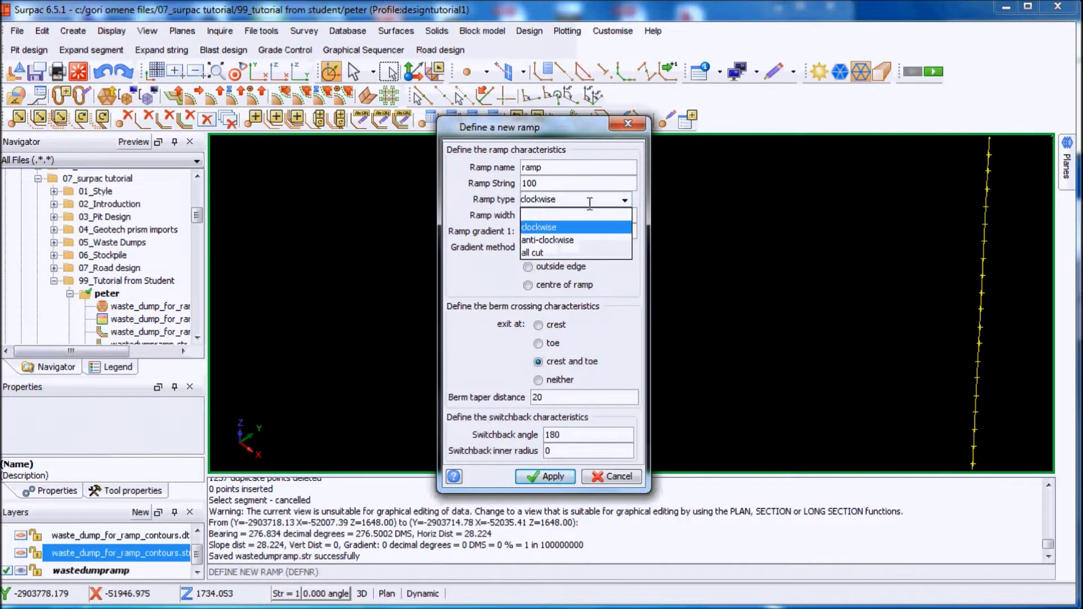
click(575, 240)
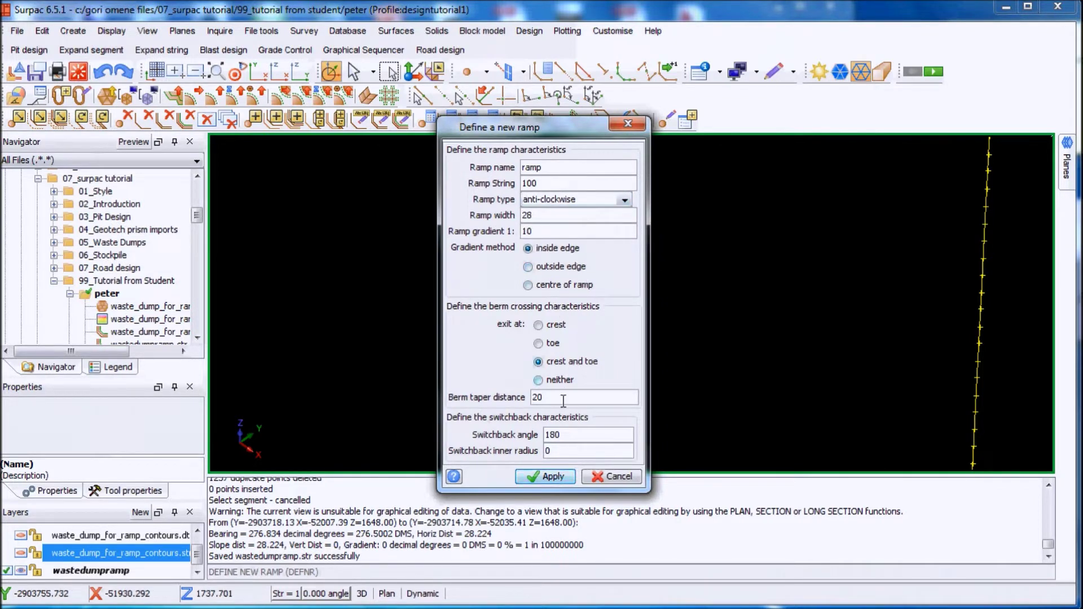
click(552, 478)
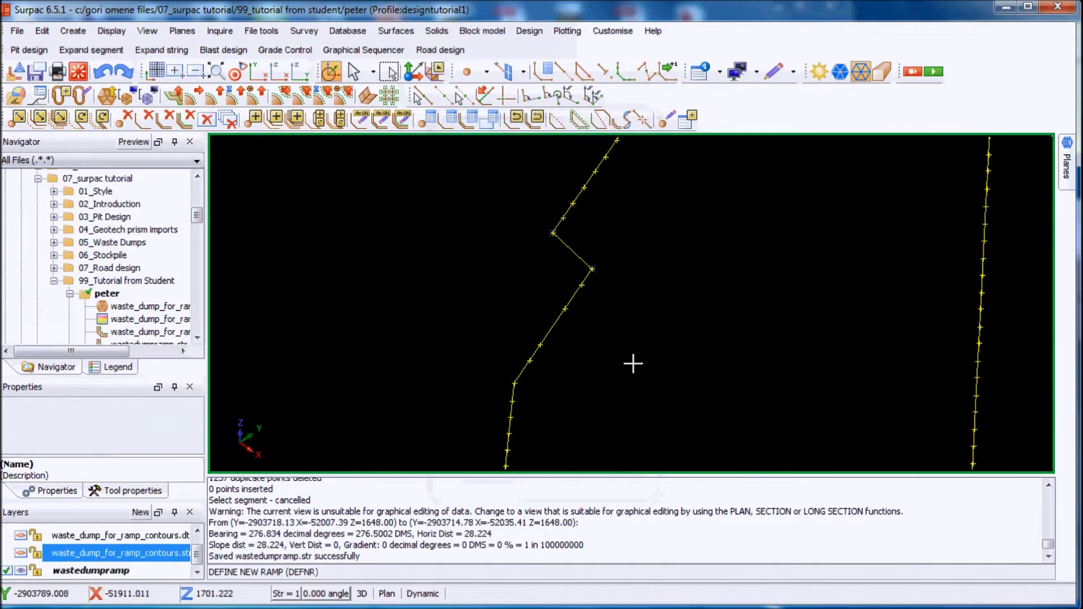
scroll(638, 334, down, 3)
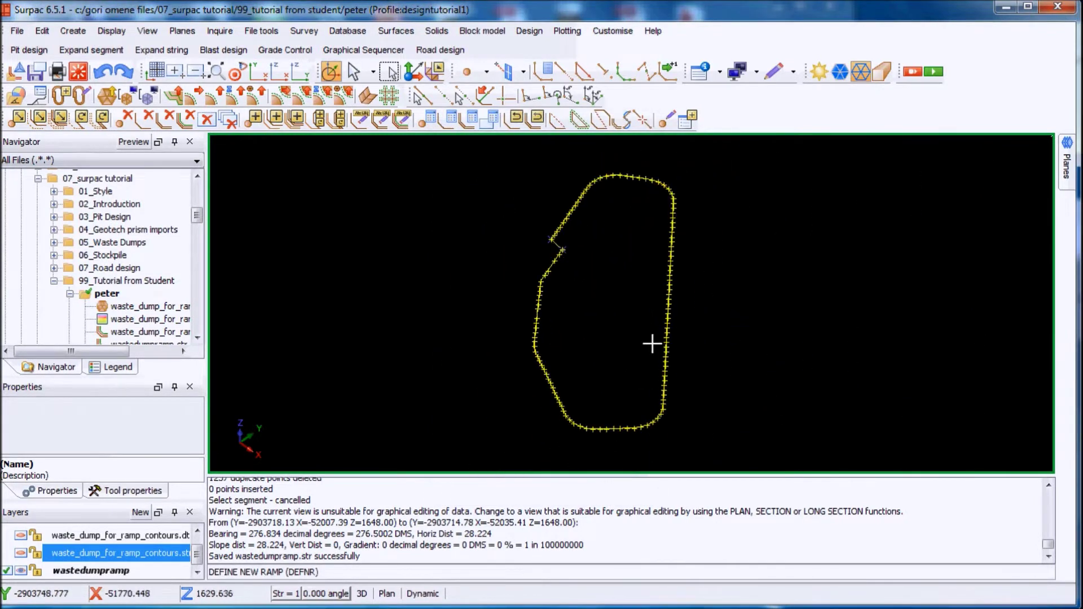
- Try to expand the notched contour by a bench height of 10, downward and outward, to limiting elevation -9999, and undo the attempt
click(220, 99)
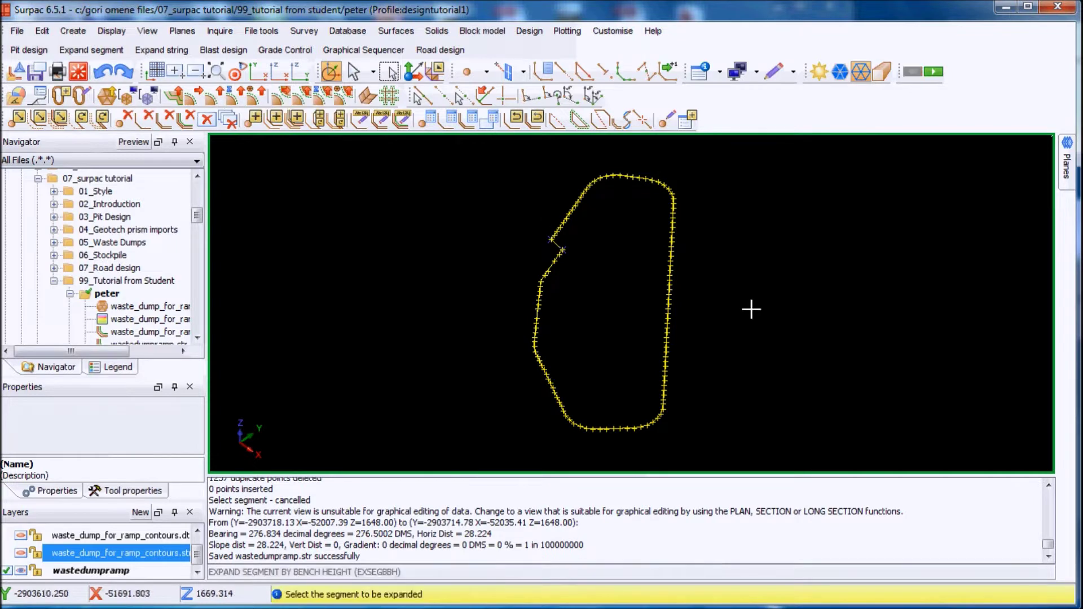
click(563, 244)
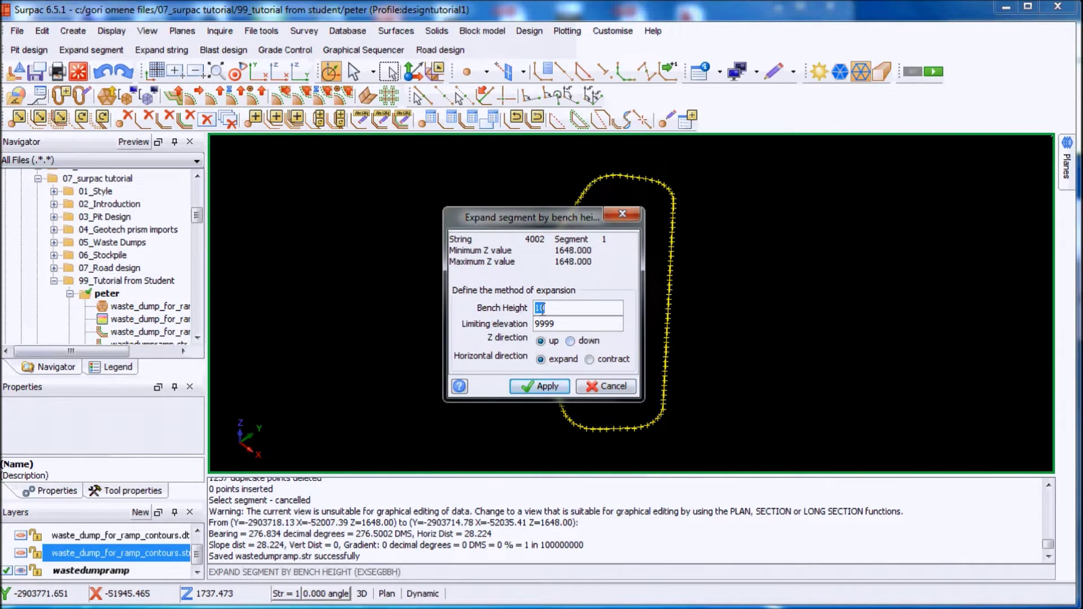
click(571, 340)
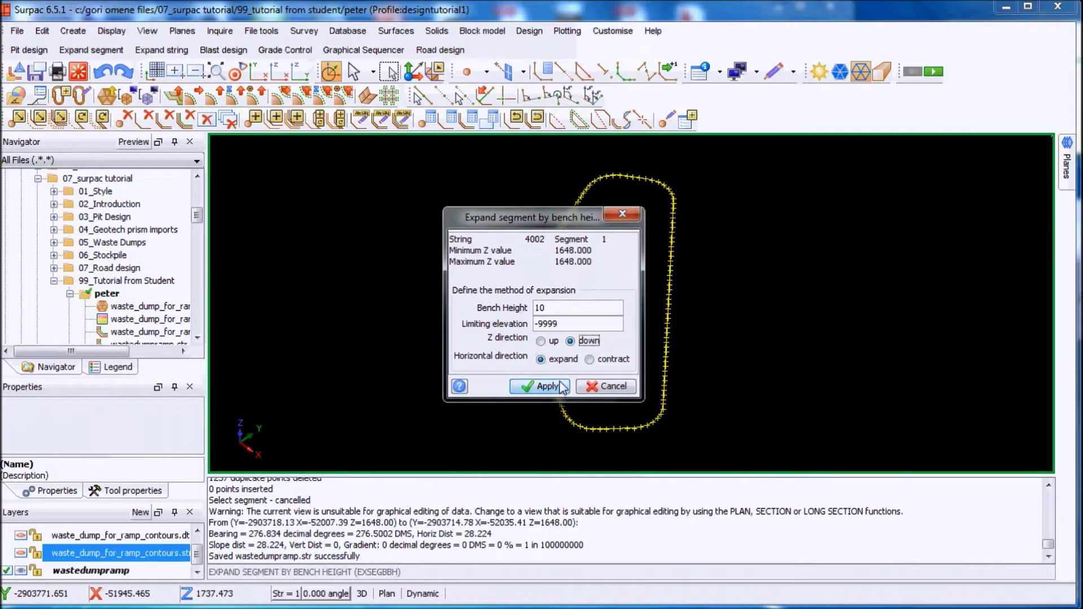
click(542, 387)
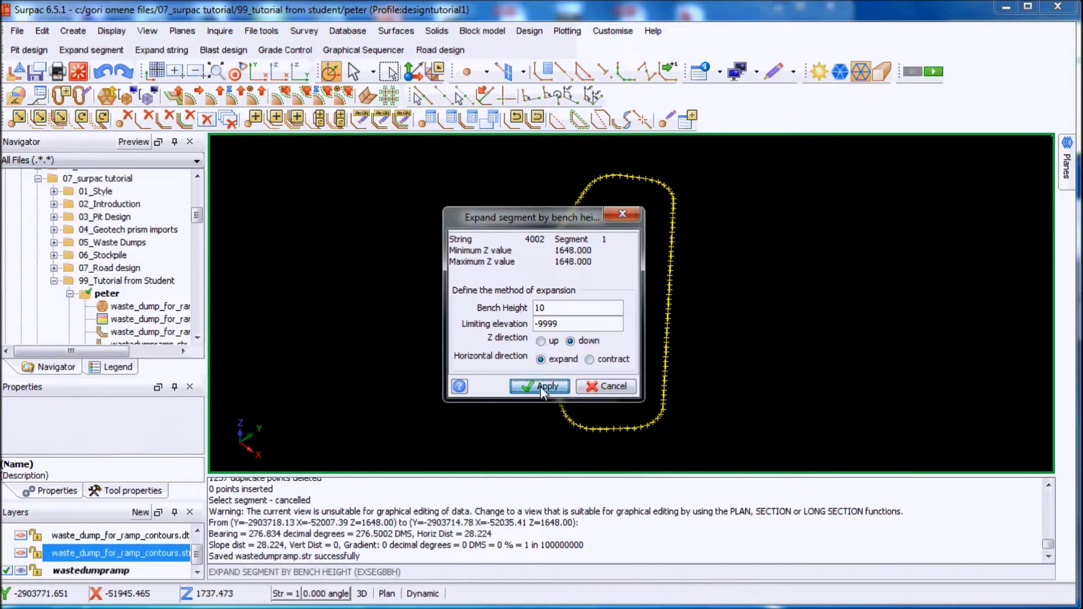
click(540, 387)
click(553, 327)
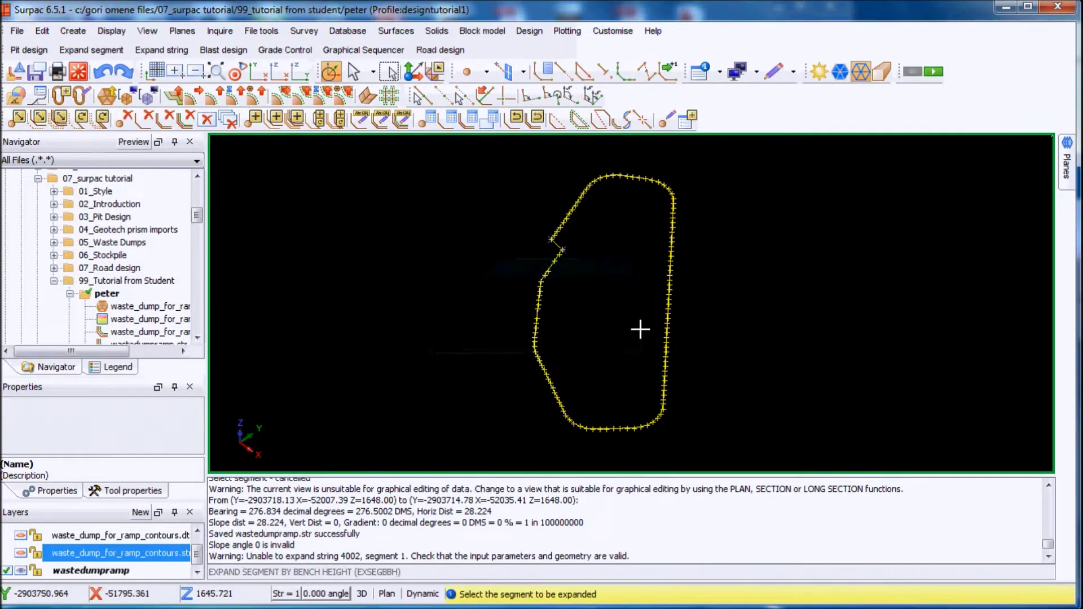
click(102, 72)
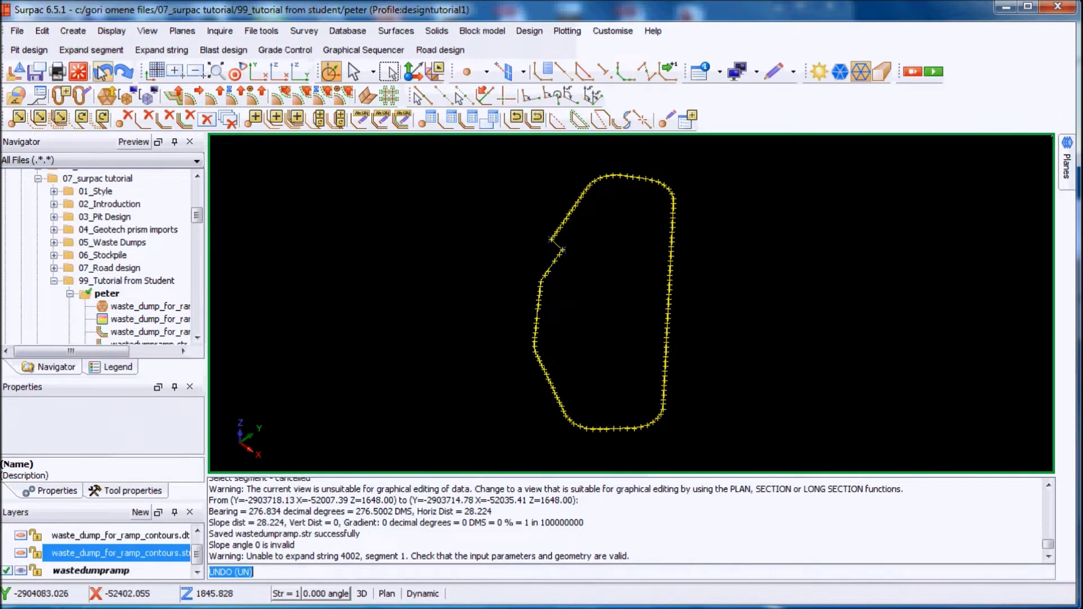
- Set the design gradient to an angle of 36 decimal degrees
scroll(532, 302, up, 2)
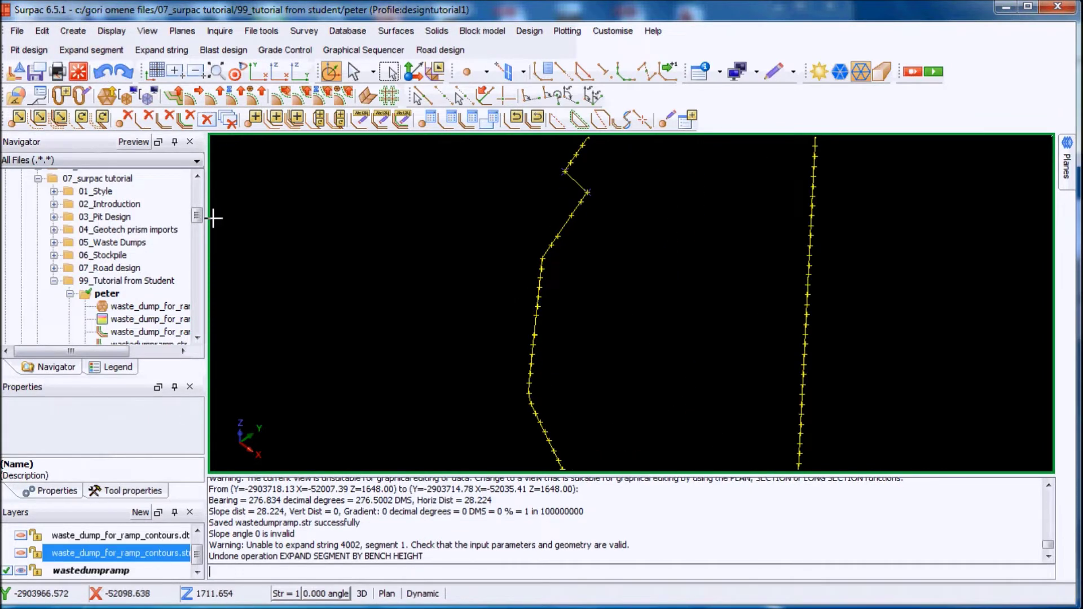
click(329, 596)
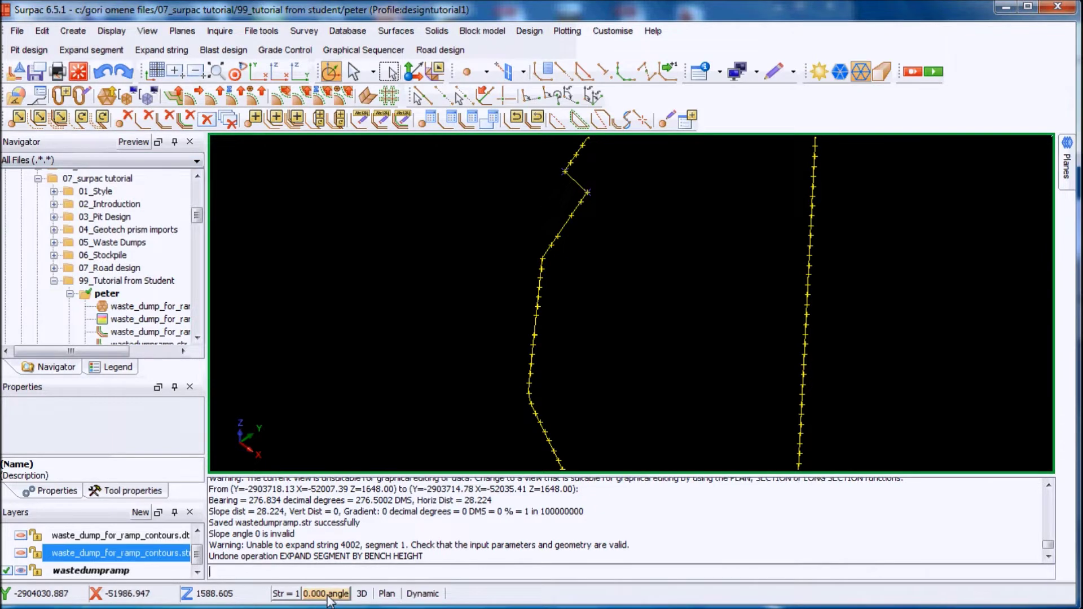
click(328, 596)
click(519, 281)
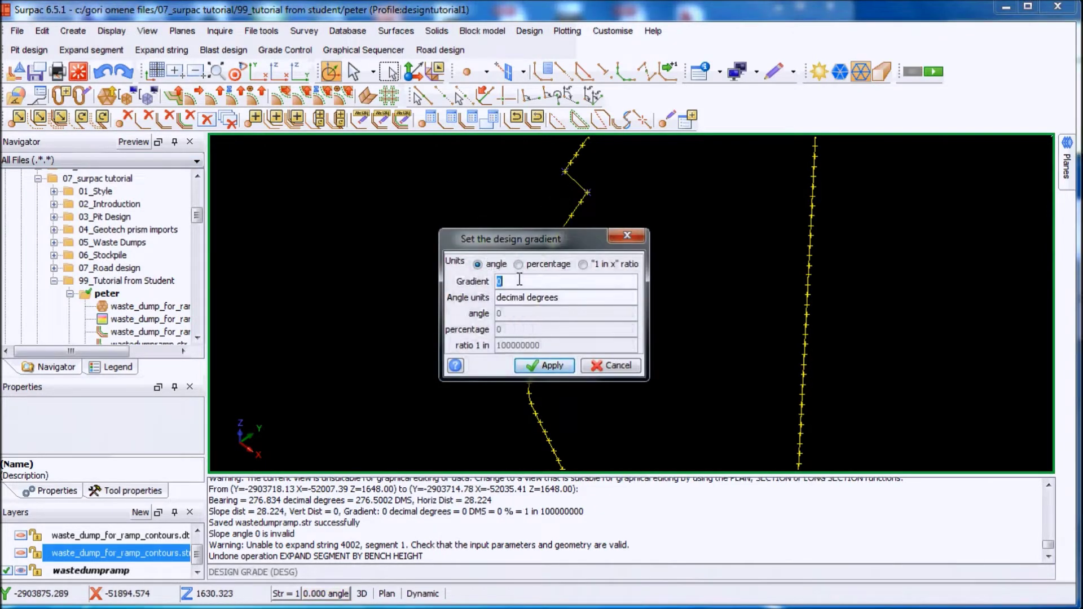
click(546, 366)
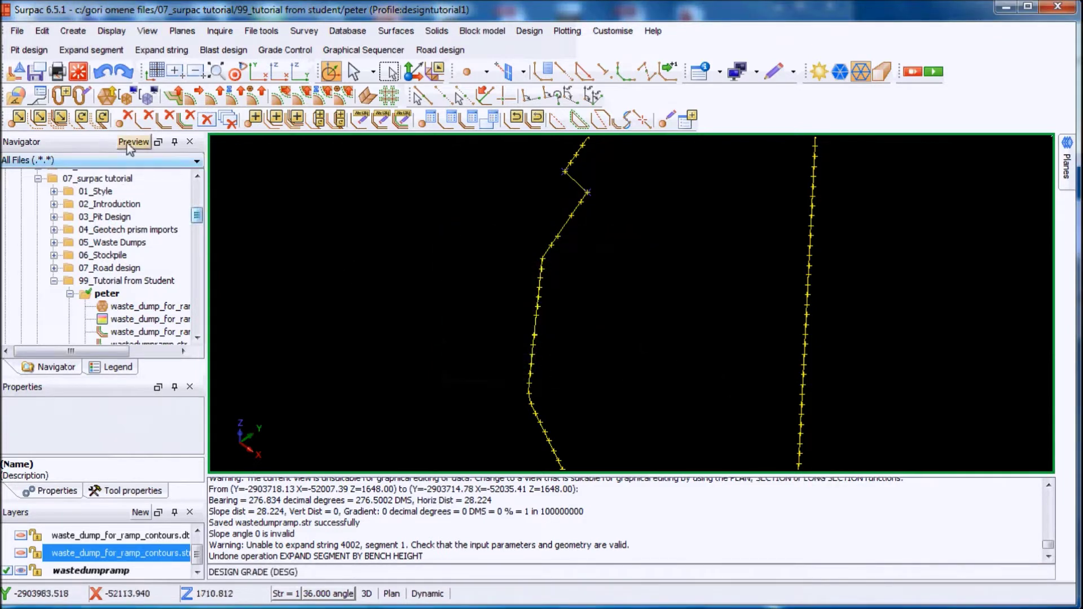
- Expand the notched contour downward and outward by a bench height of 10, inspect the expansion around the notch, and undo it
click(214, 102)
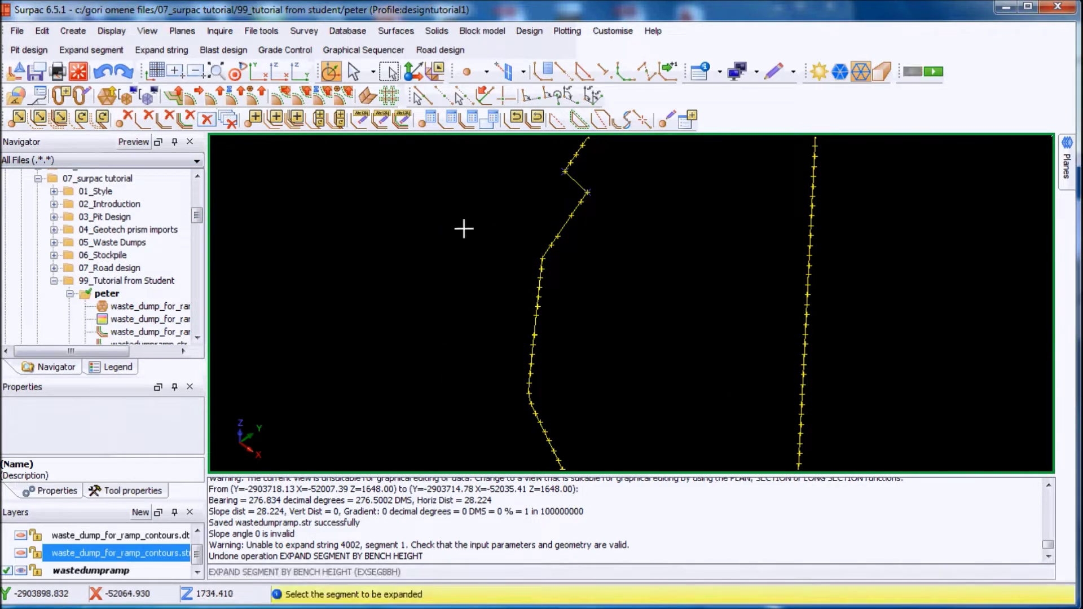
click(579, 189)
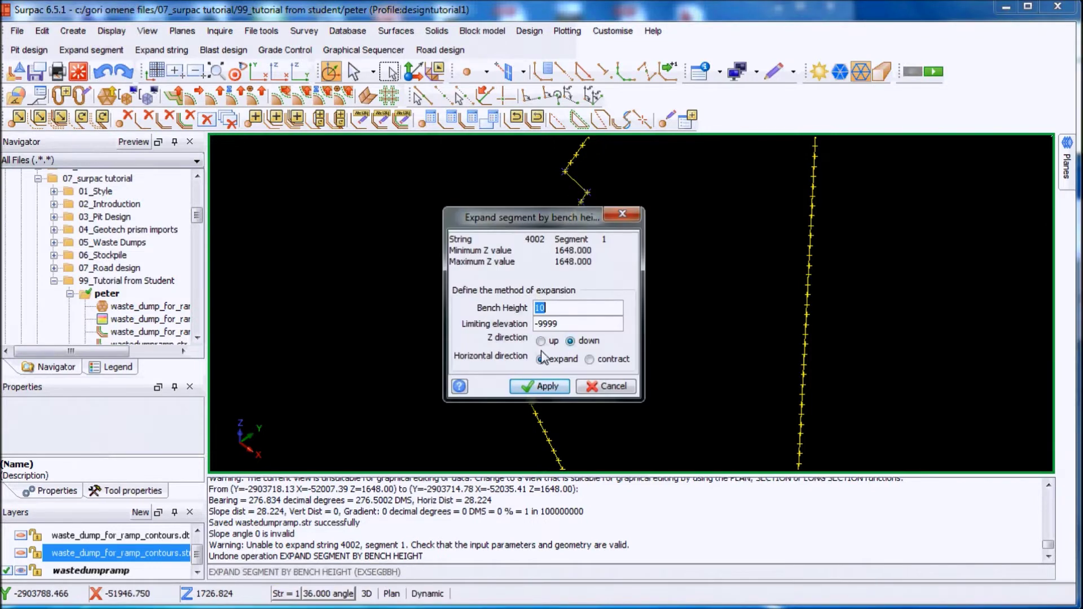
click(539, 386)
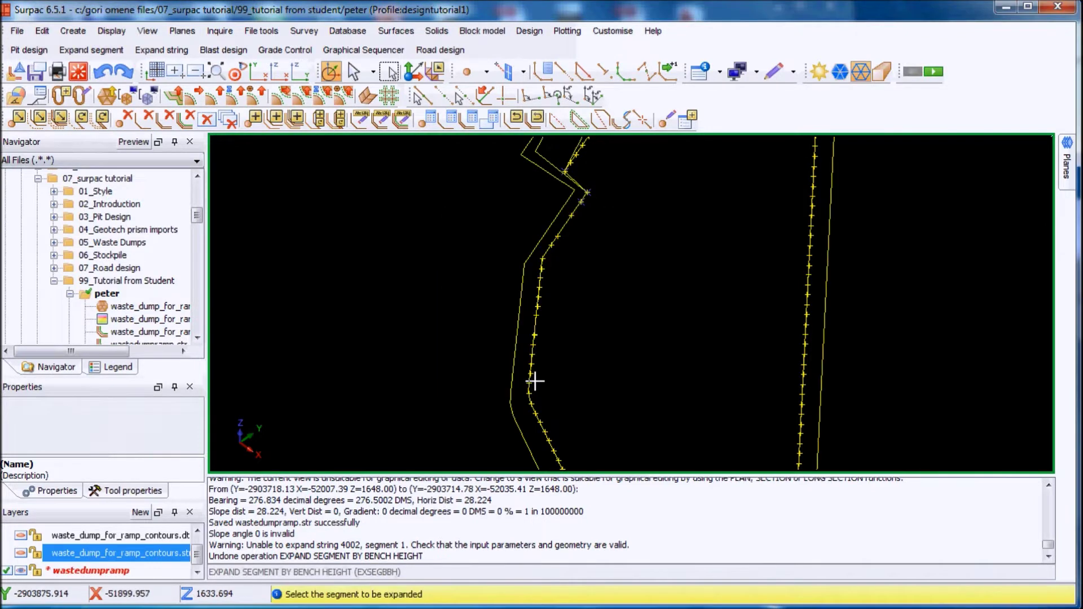
scroll(551, 270, down, 2)
scroll(629, 163, up, 2)
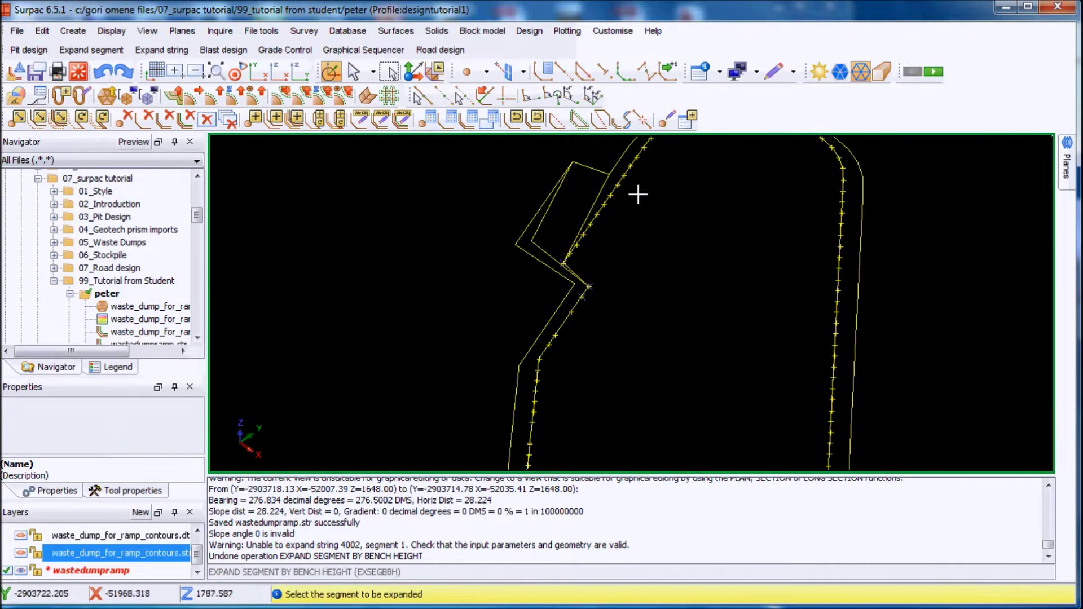
click(110, 78)
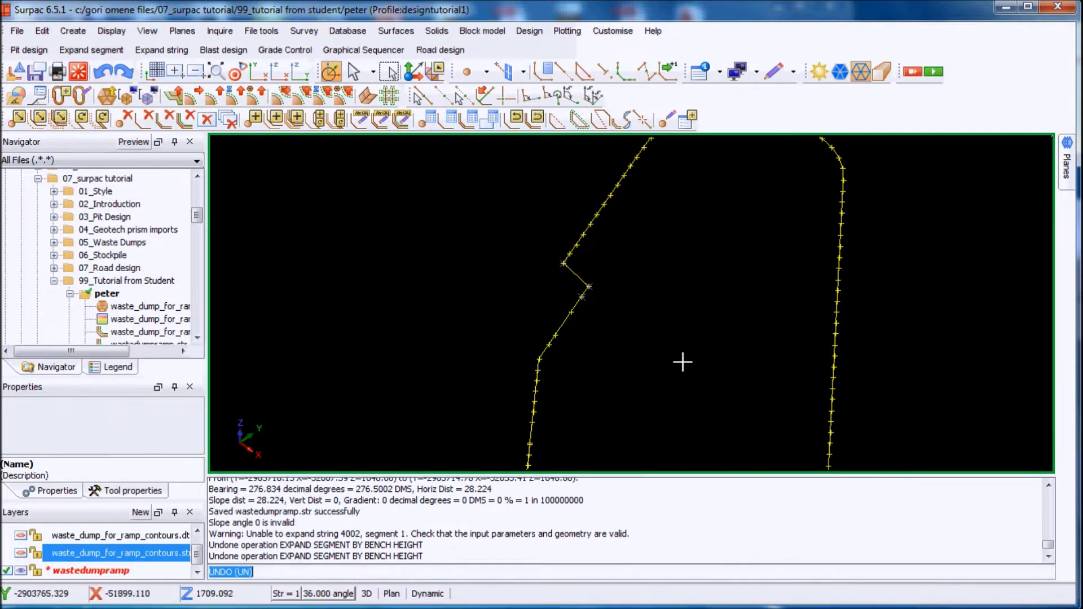
- Reverse the direction of the notched contour segment to clockwise
click(516, 118)
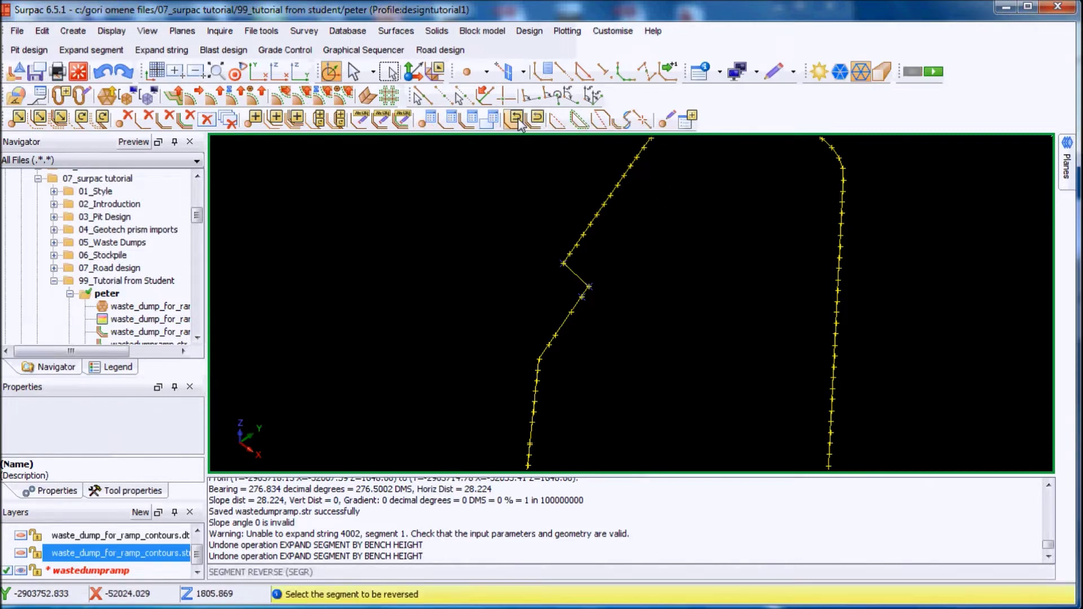
click(590, 225)
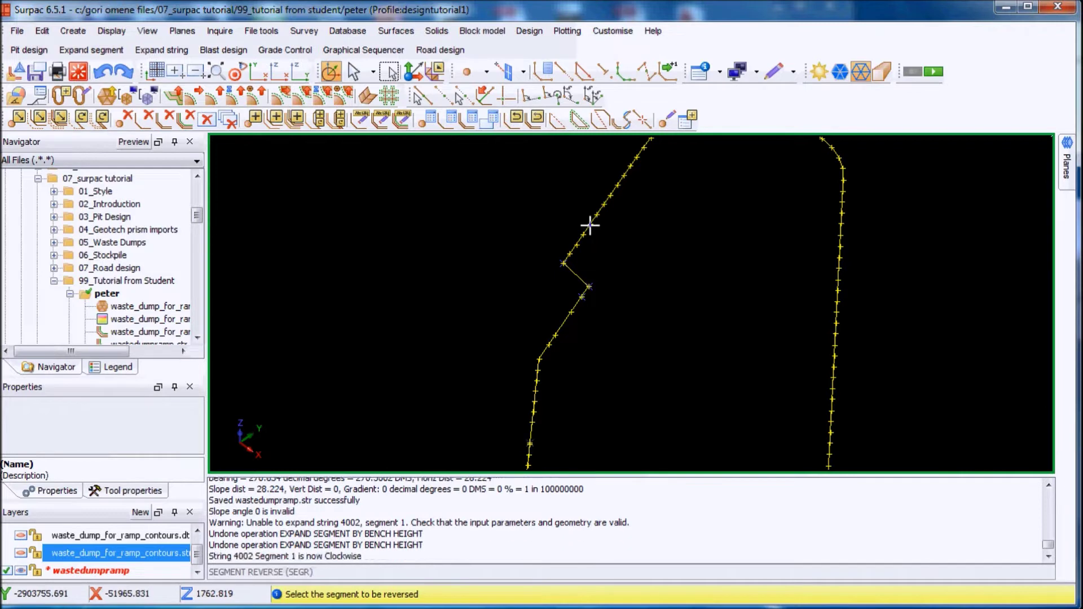
key(Escape)
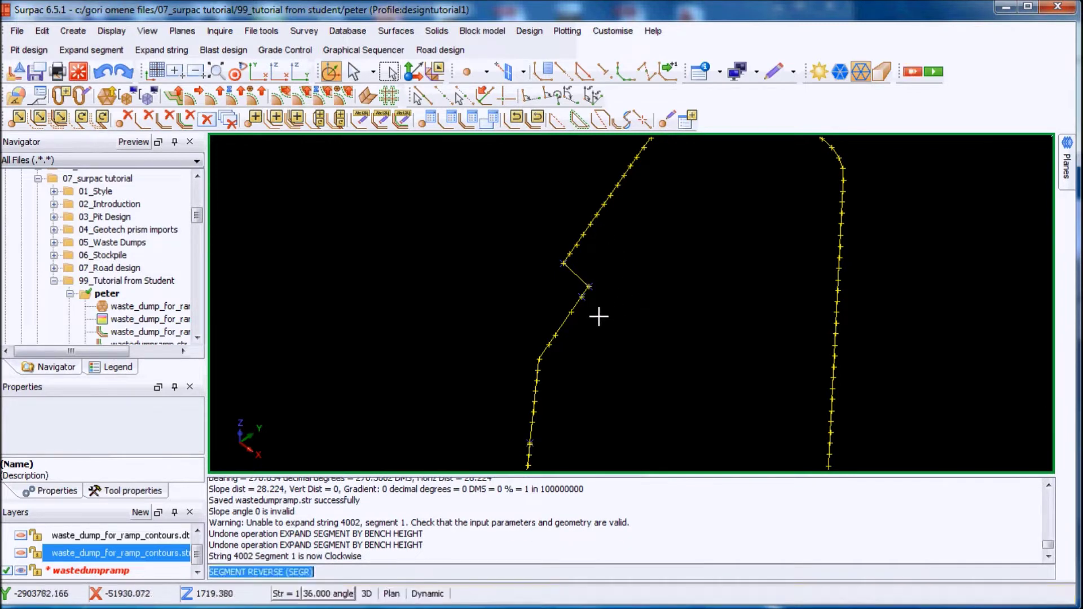
scroll(611, 317, down, 1)
scroll(645, 268, up, 2)
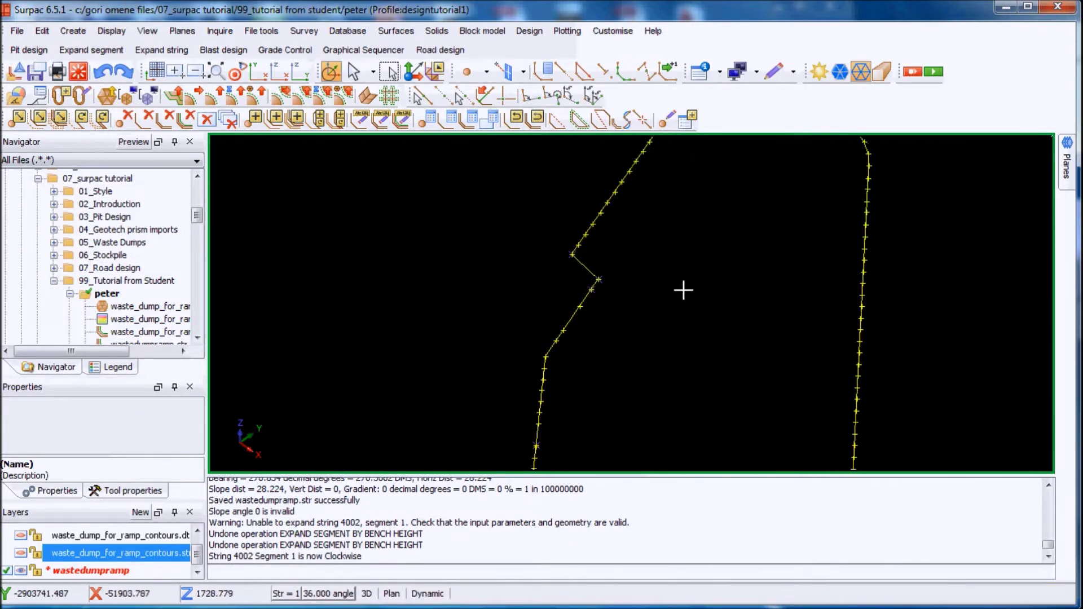
- Try to expand the reversed contour segment downward and outward by a bench height of 10
click(213, 97)
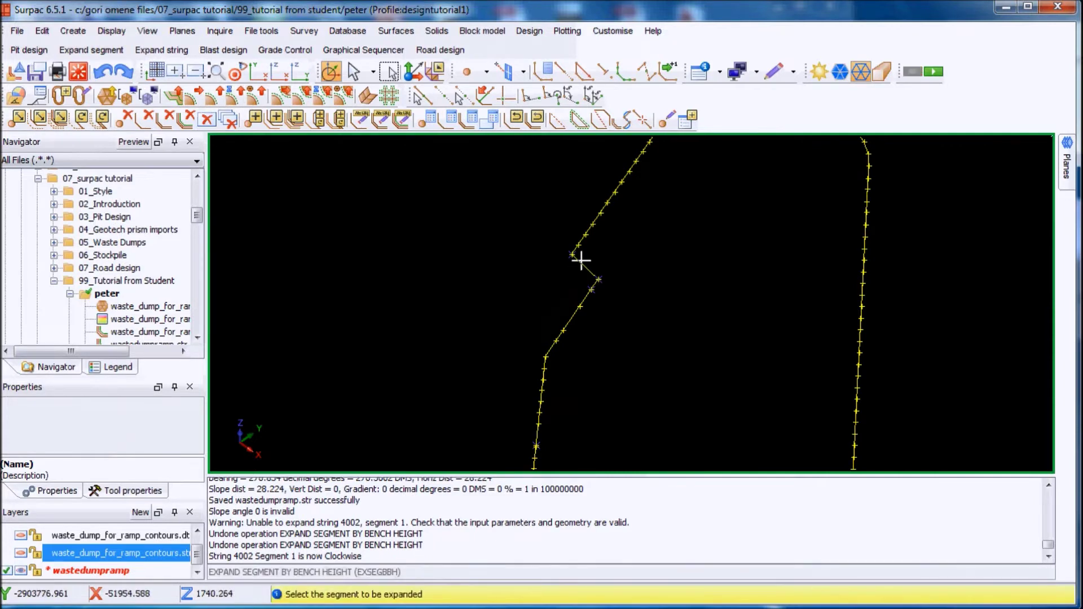
click(580, 258)
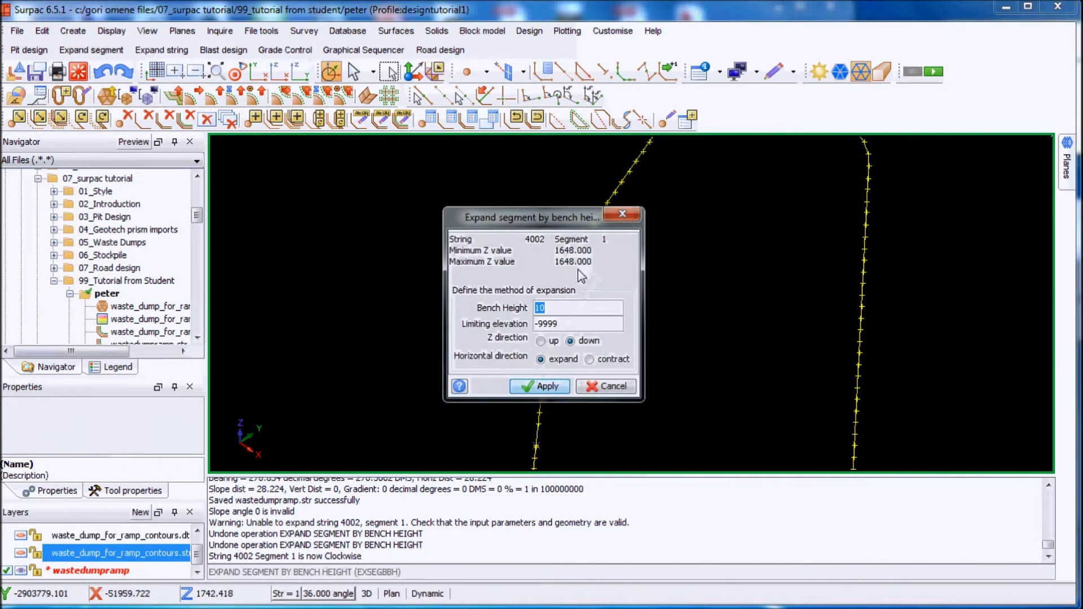
click(543, 387)
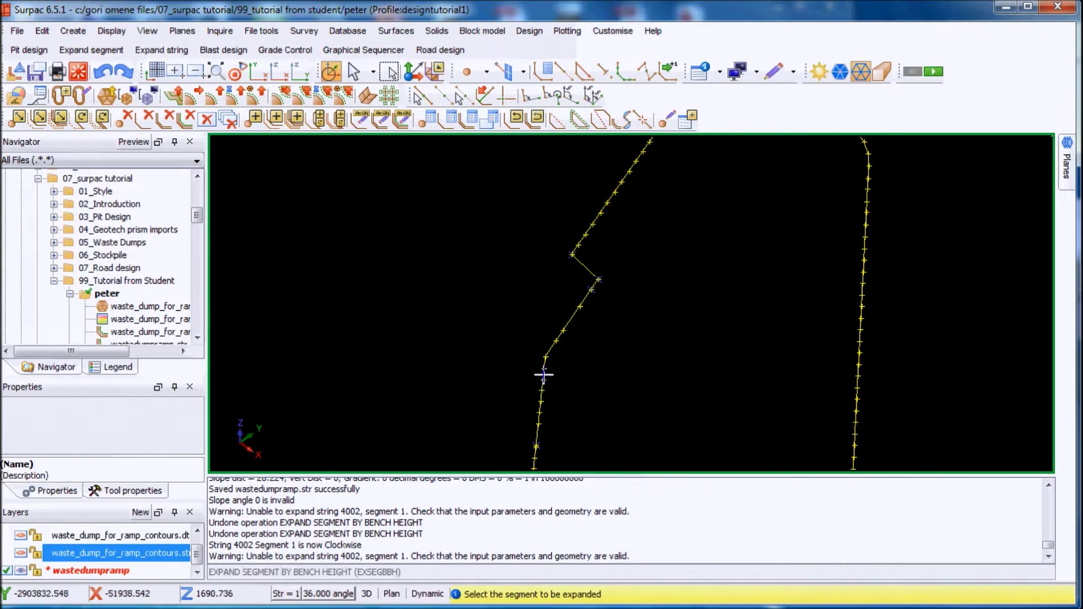
- Examine the overall contour and its points around the ramp notch for faulty geometry
scroll(404, 254, down, 3)
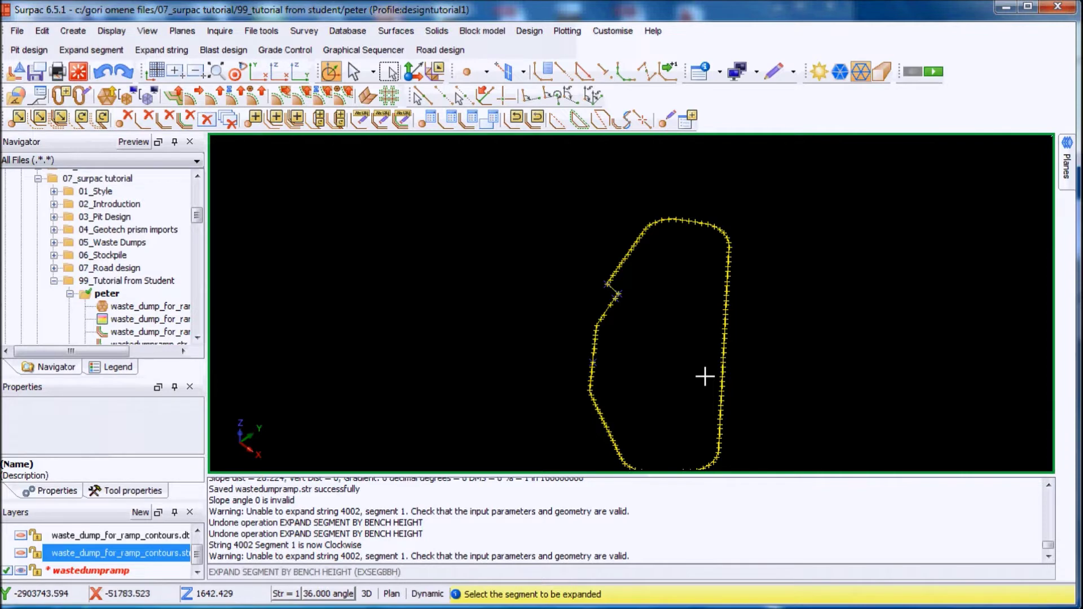
scroll(626, 316, up, 3)
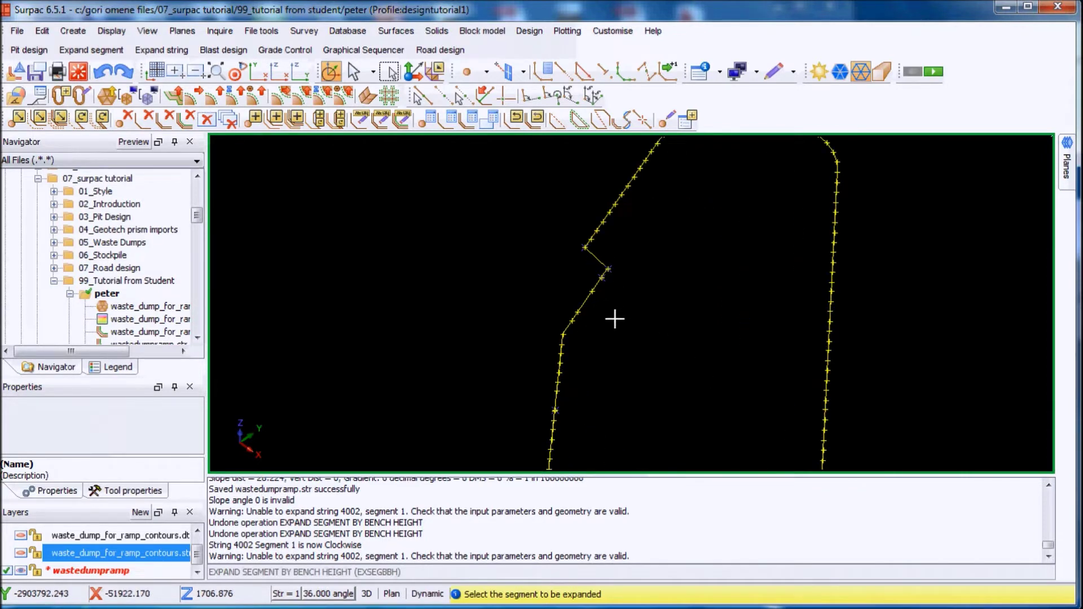
scroll(602, 286, up, 2)
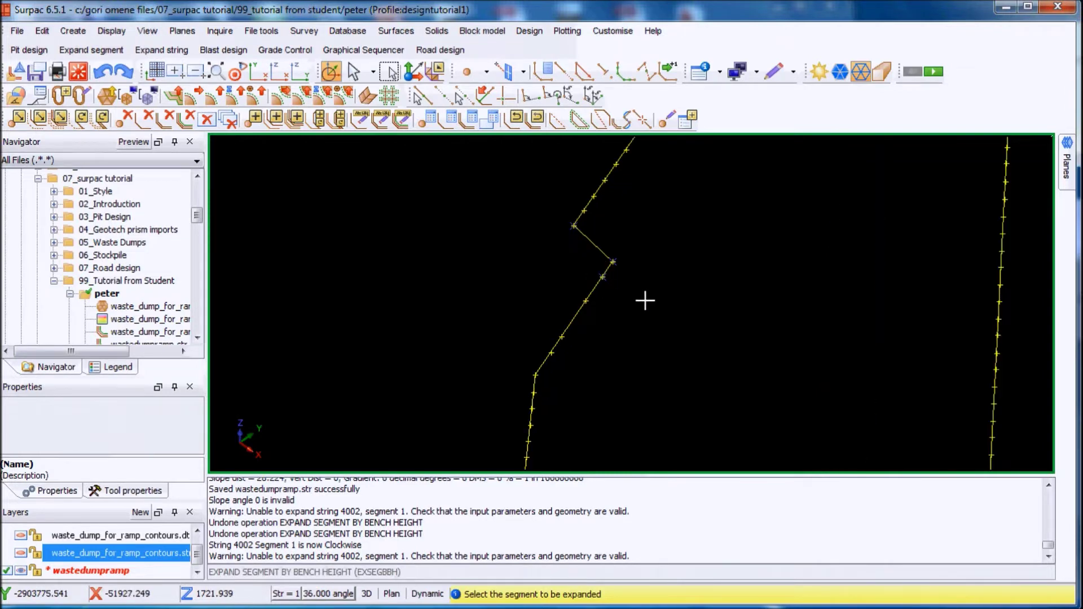
scroll(644, 301, down, 2)
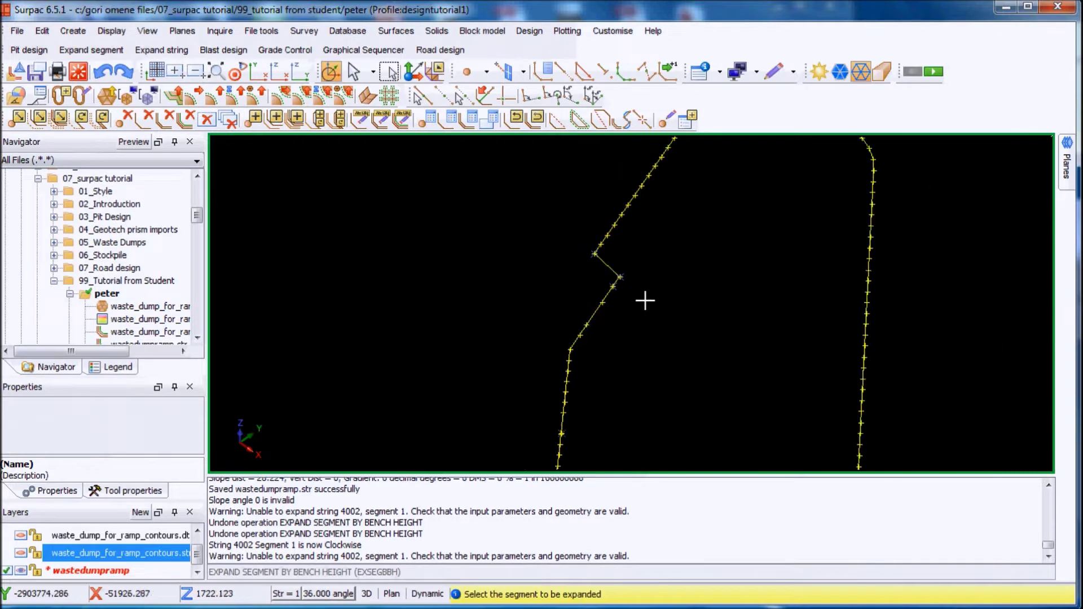
scroll(644, 300, down, 1)
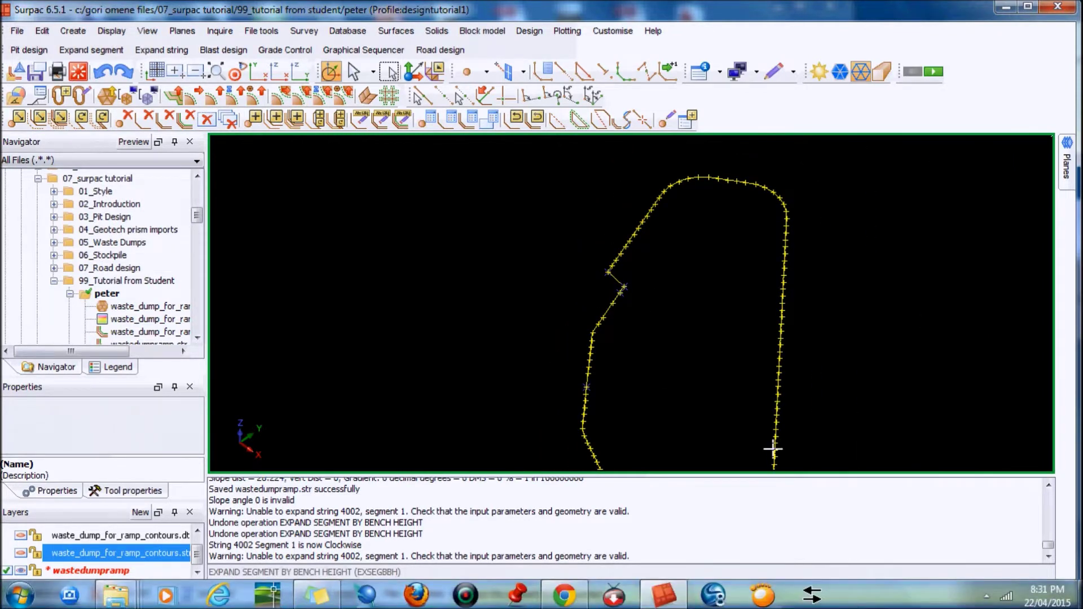
scroll(622, 287, up, 3)
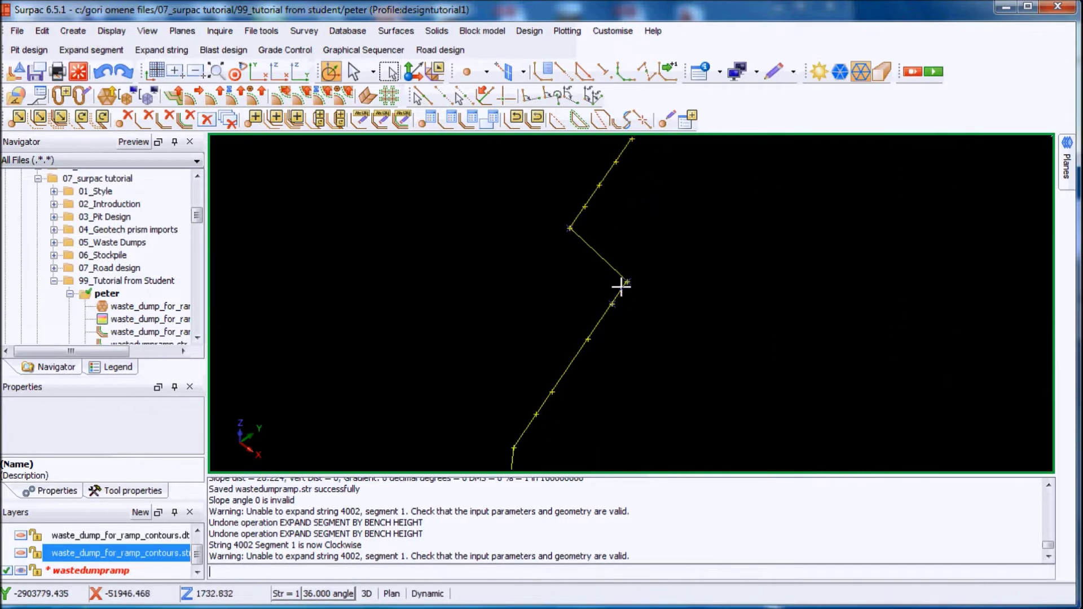
scroll(570, 248, down, 2)
scroll(573, 368, up, 1)
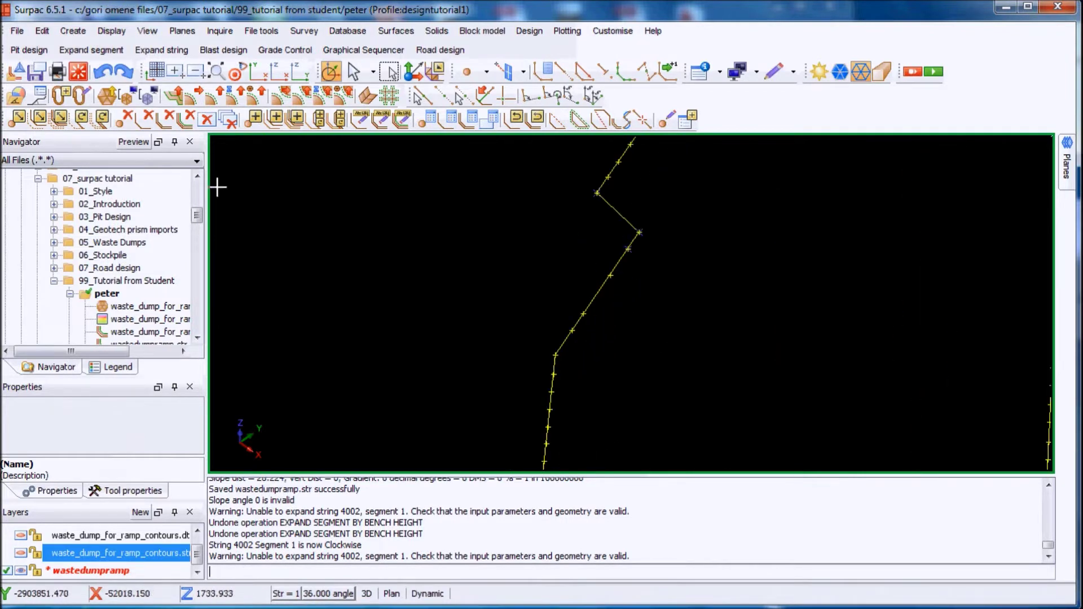
- Review the ramp definition stored on the notched contour segment, leaving it unedited
click(61, 96)
key(Escape)
click(82, 95)
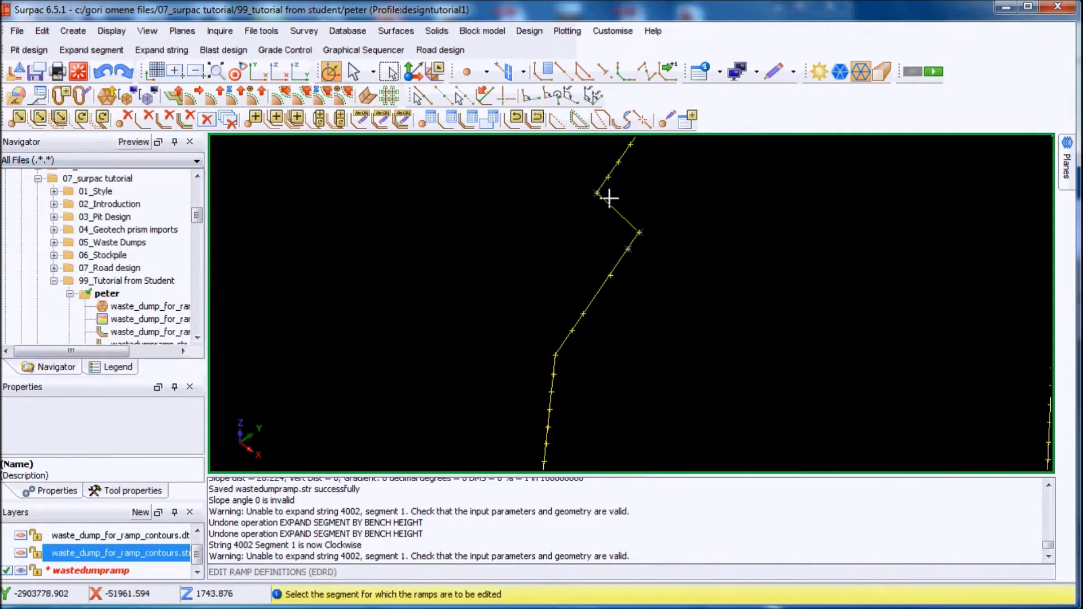
click(633, 233)
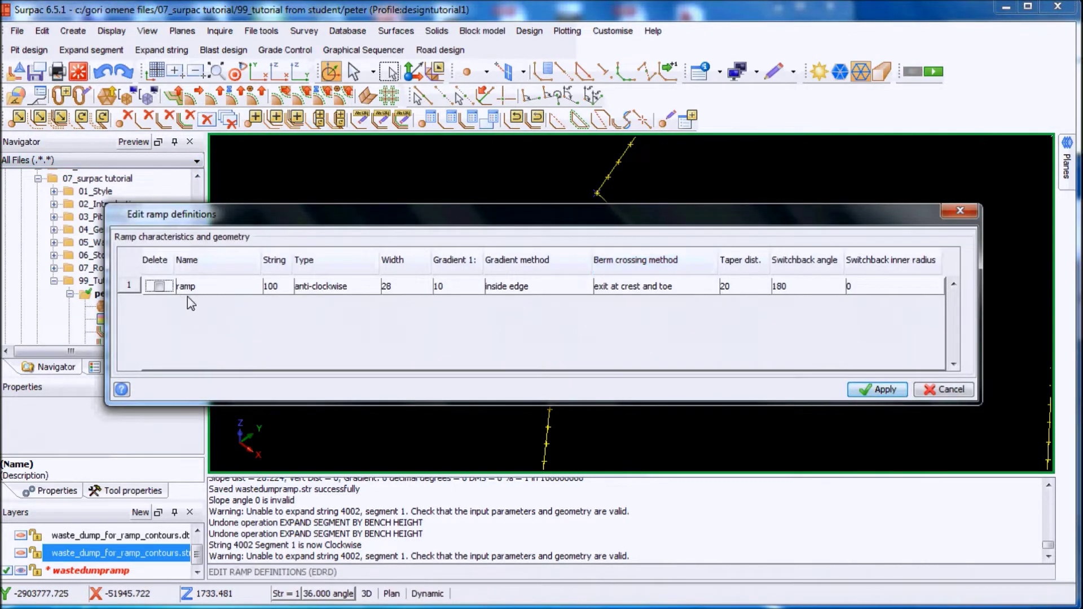
click(959, 211)
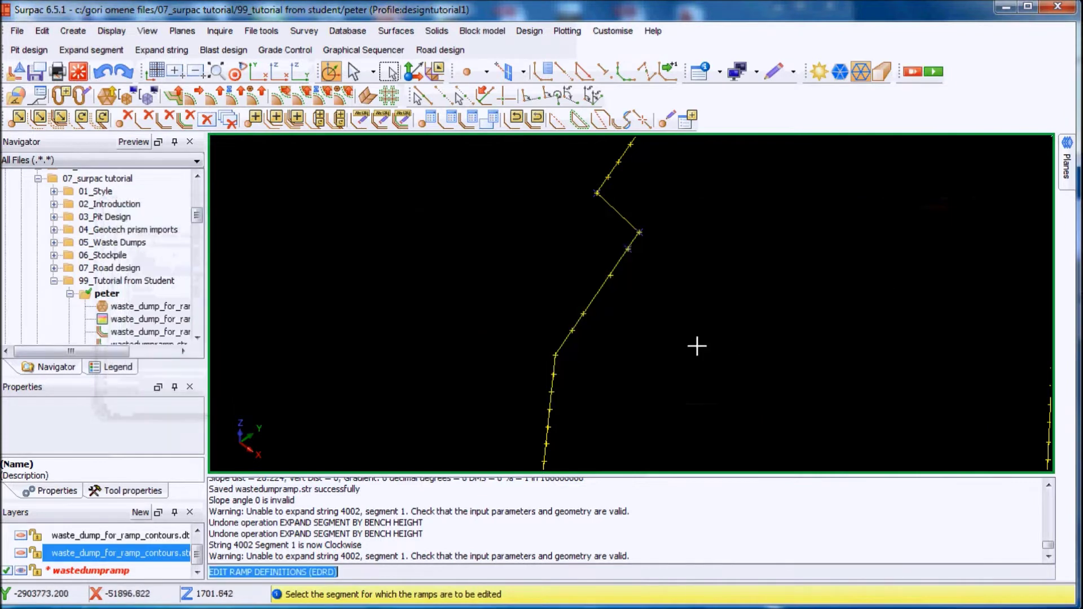
key(Escape)
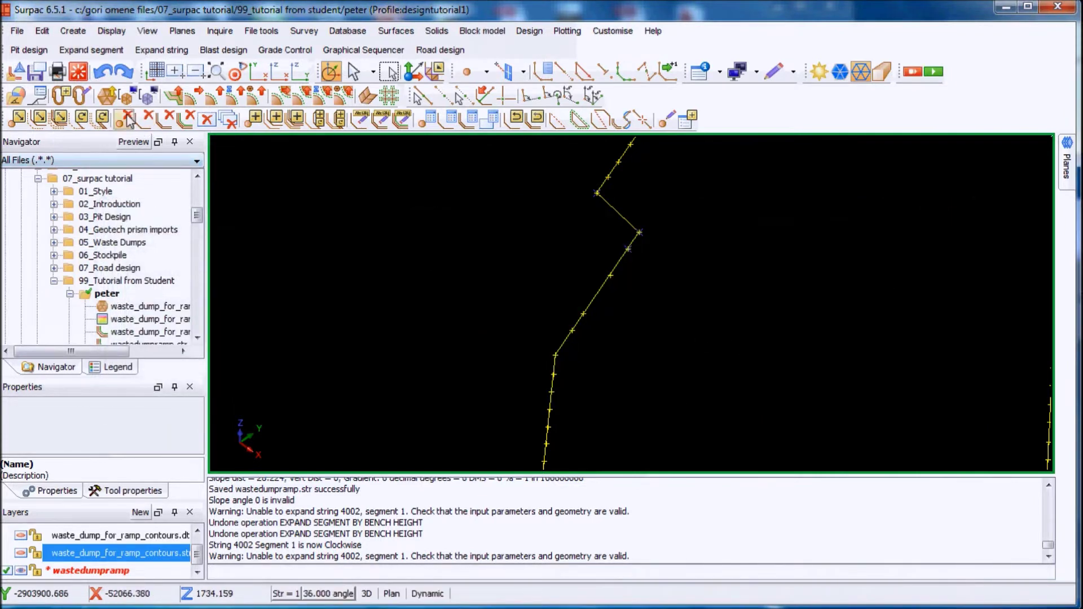
- Delete three points at the contour bend below the ramp notch and clear the temporary markers
click(125, 119)
click(545, 356)
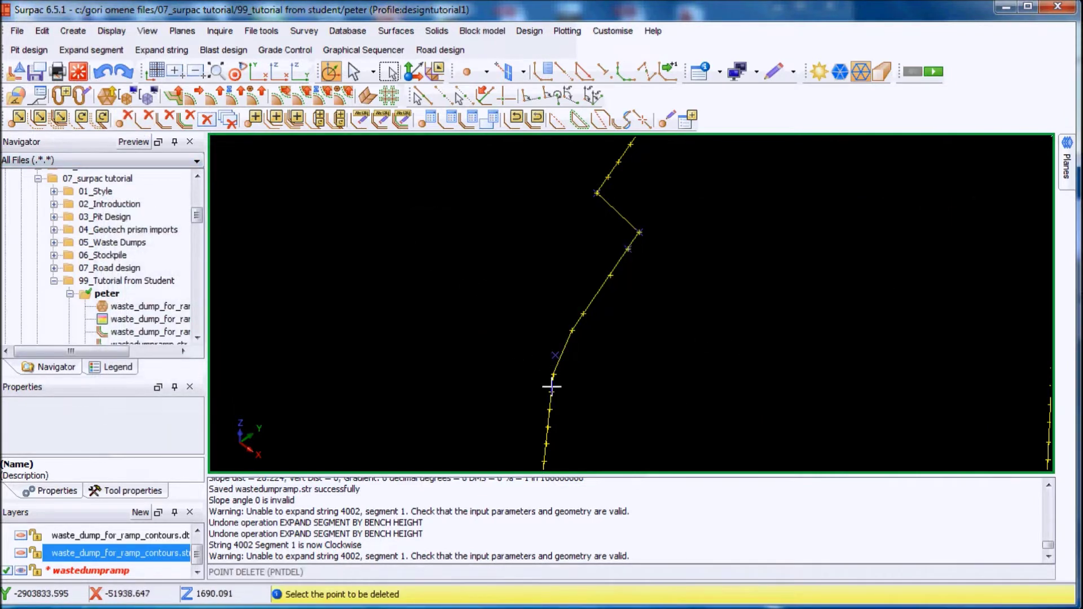
click(570, 327)
click(553, 373)
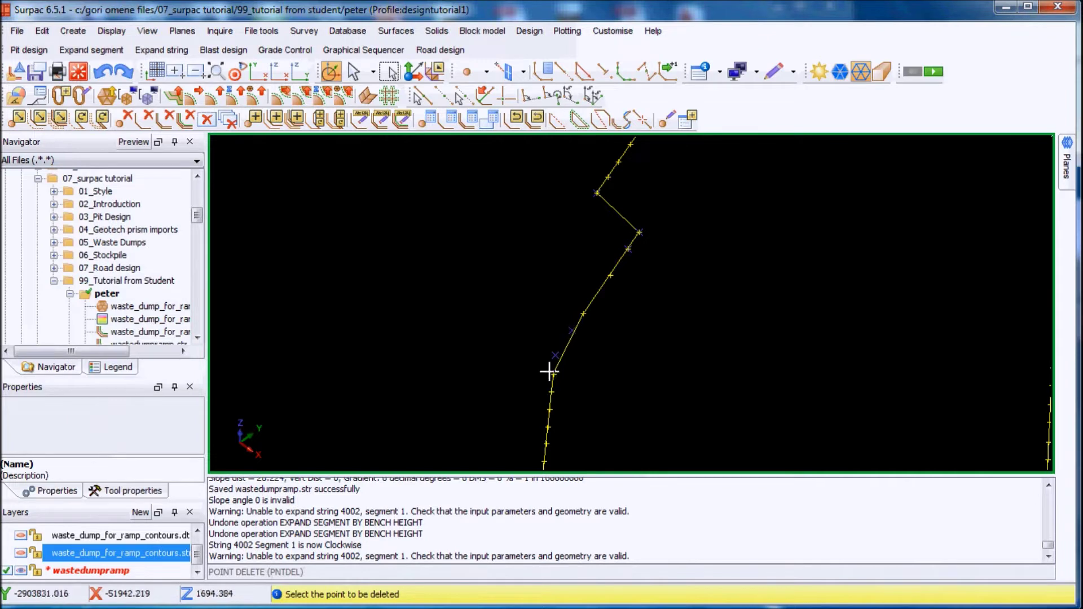
key(Escape)
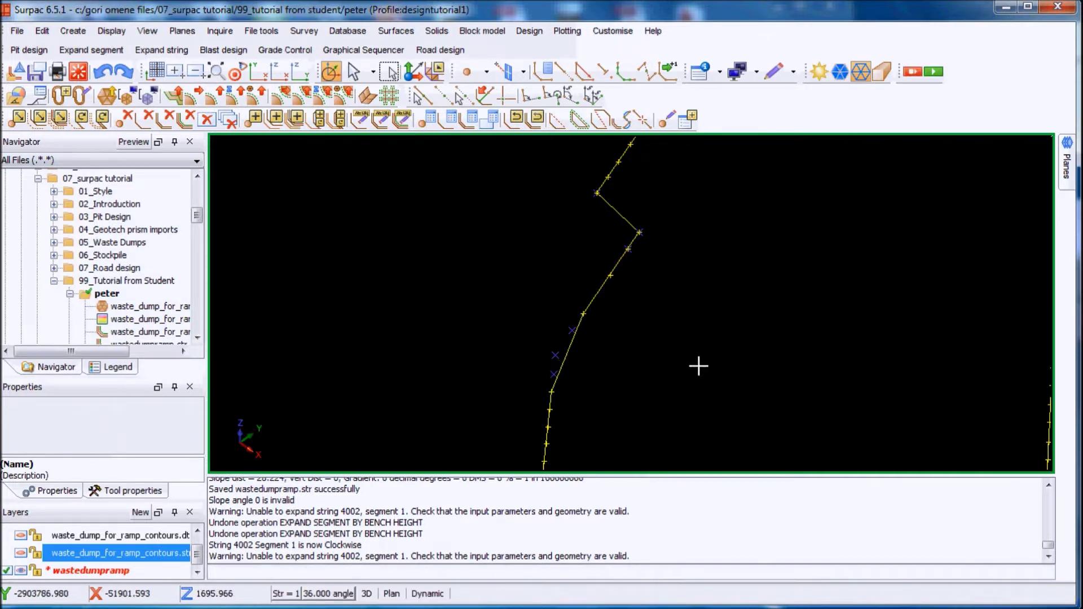
text(ERTM)
key(Return)
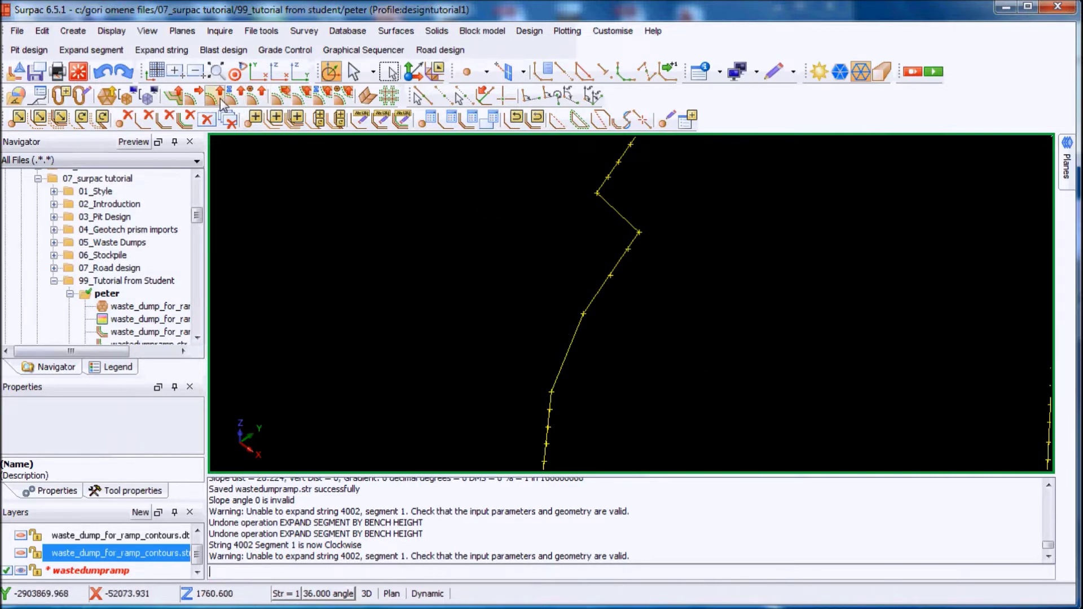
- Try to expand the notched contour downward by a bench height of 10 with the horizontal direction set to contract
click(221, 102)
click(632, 230)
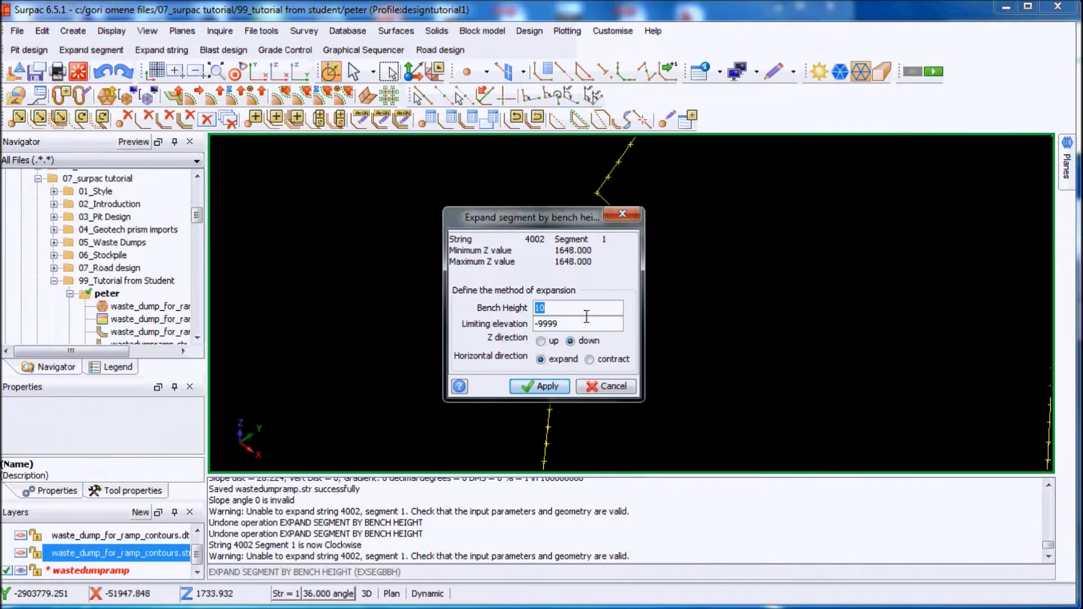
click(589, 359)
click(550, 387)
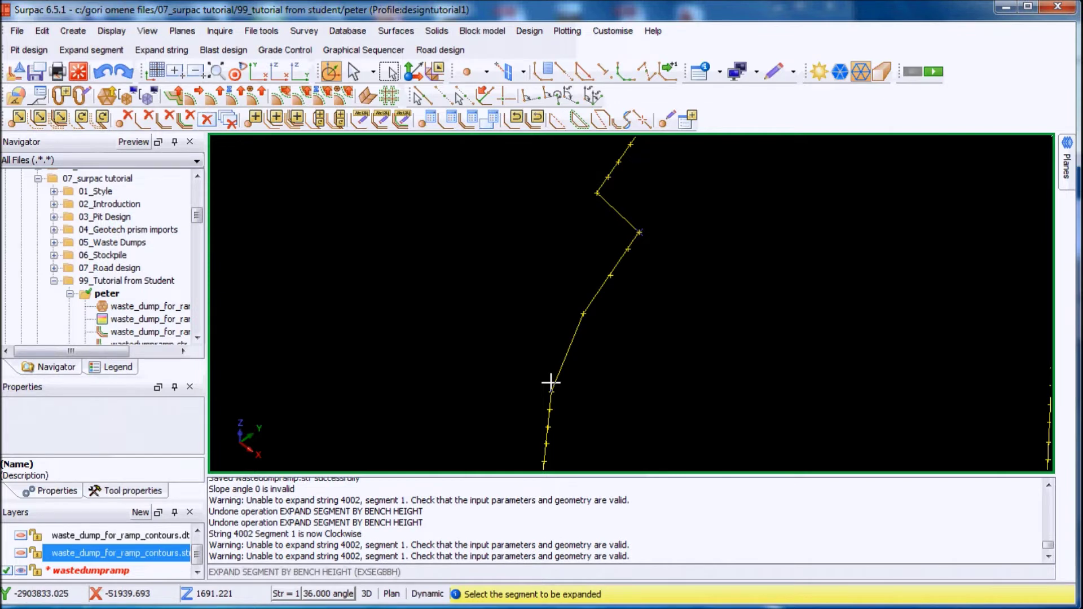
- Delete the existing ramp definition from the notched contour segment
scroll(551, 290, down, 2)
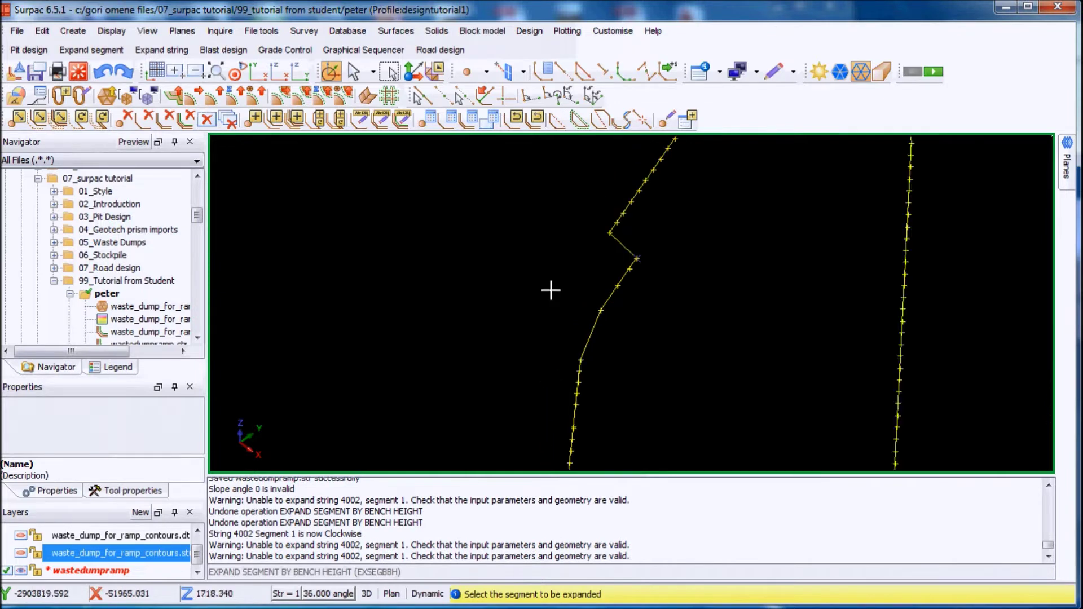
scroll(556, 225, up, 2)
scroll(555, 224, down, 1)
scroll(555, 223, up, 1)
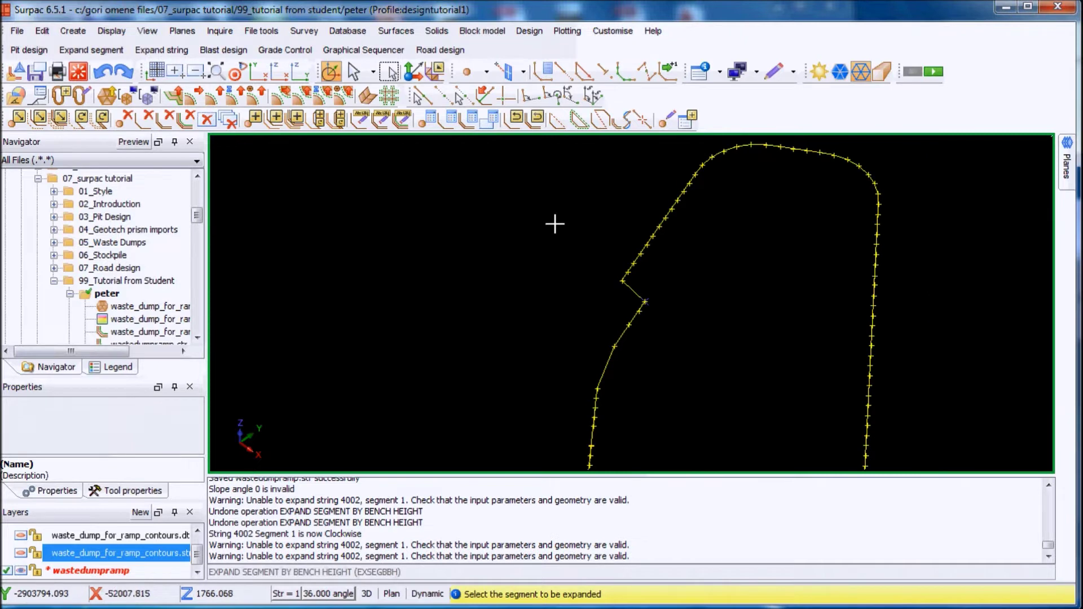
scroll(665, 290, down, 1)
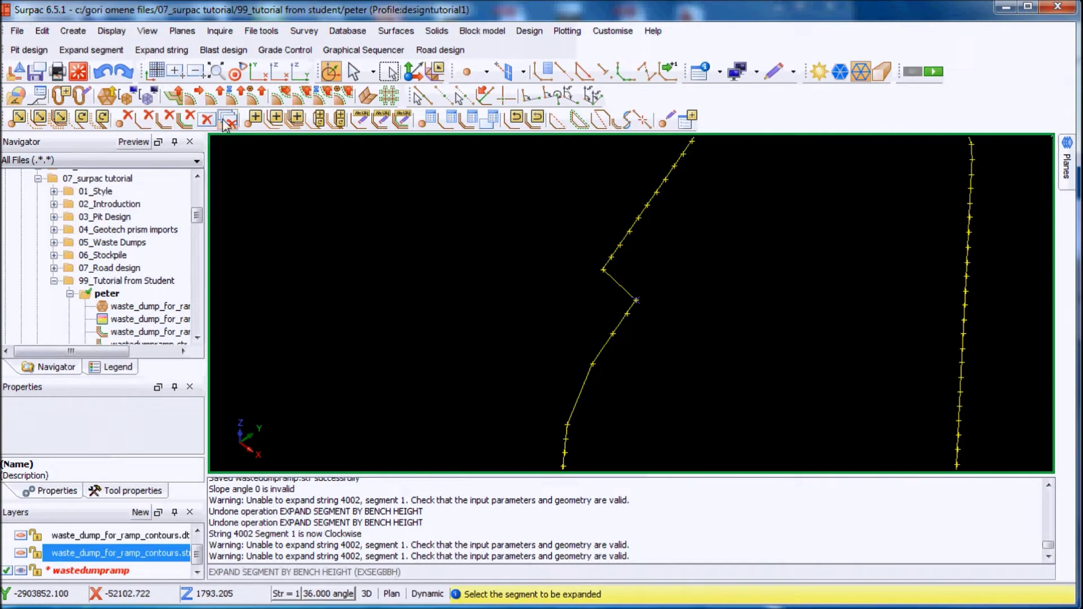
click(79, 96)
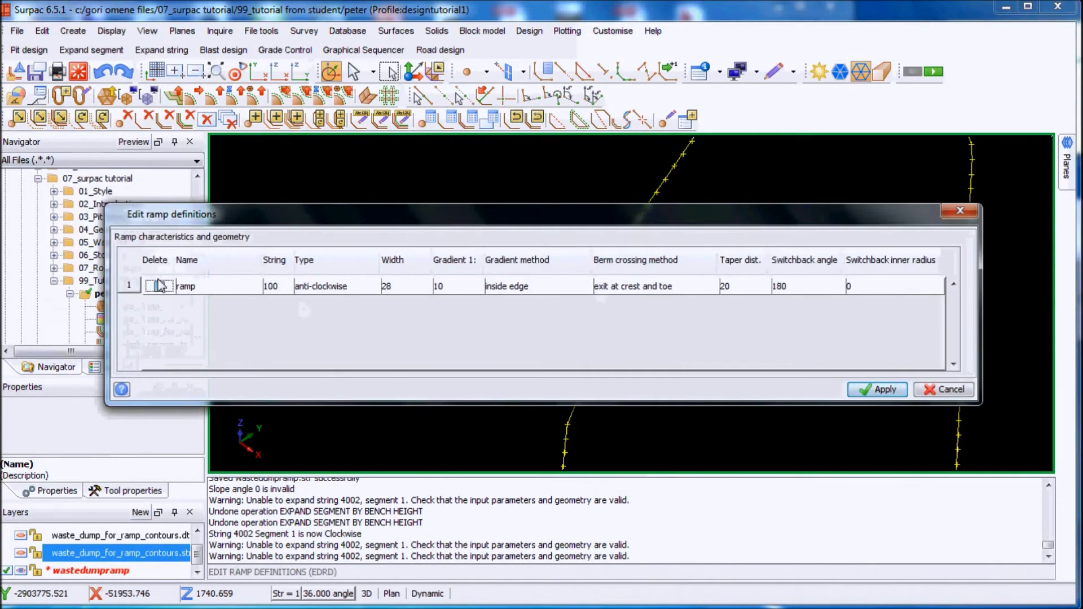
click(159, 286)
click(872, 389)
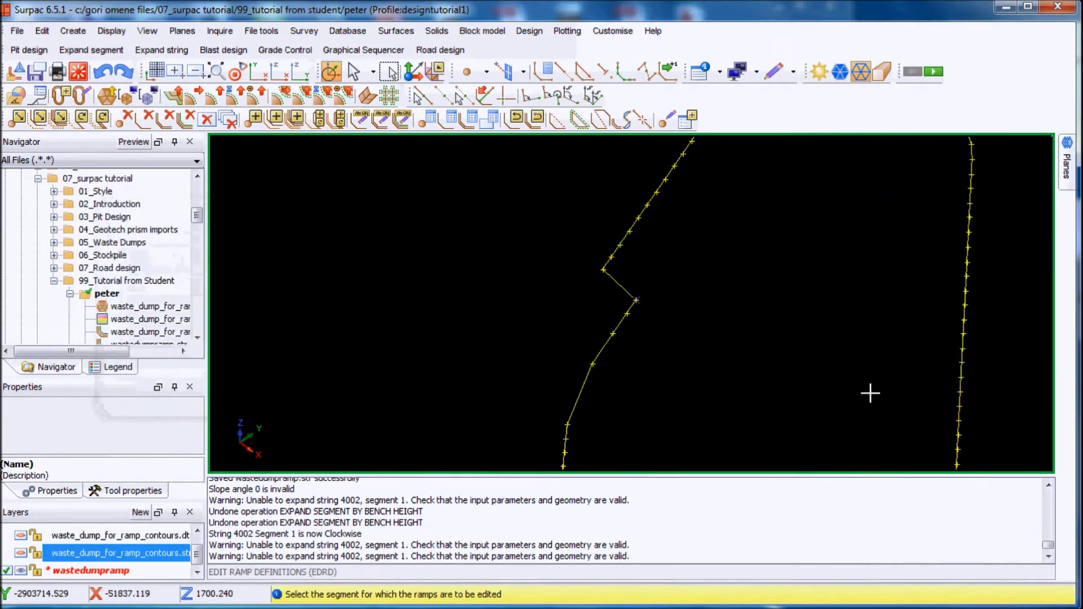
- Define a new anti-clockwise ramp across the notch with string 101, width 28, gradient 1:10 on the inside edge and berm taper distance 20
click(80, 96)
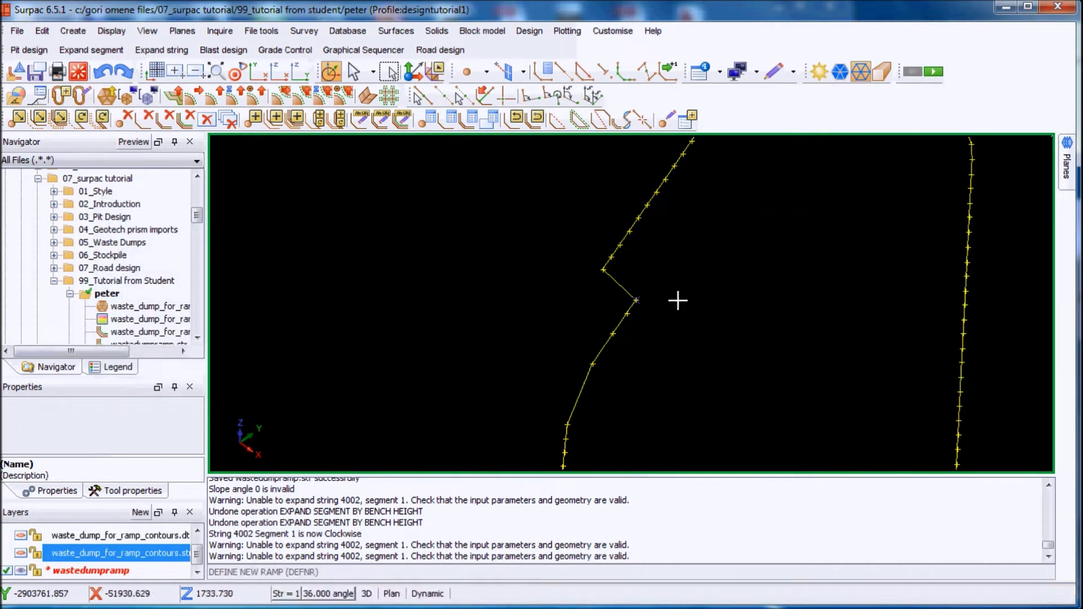
click(603, 271)
click(635, 301)
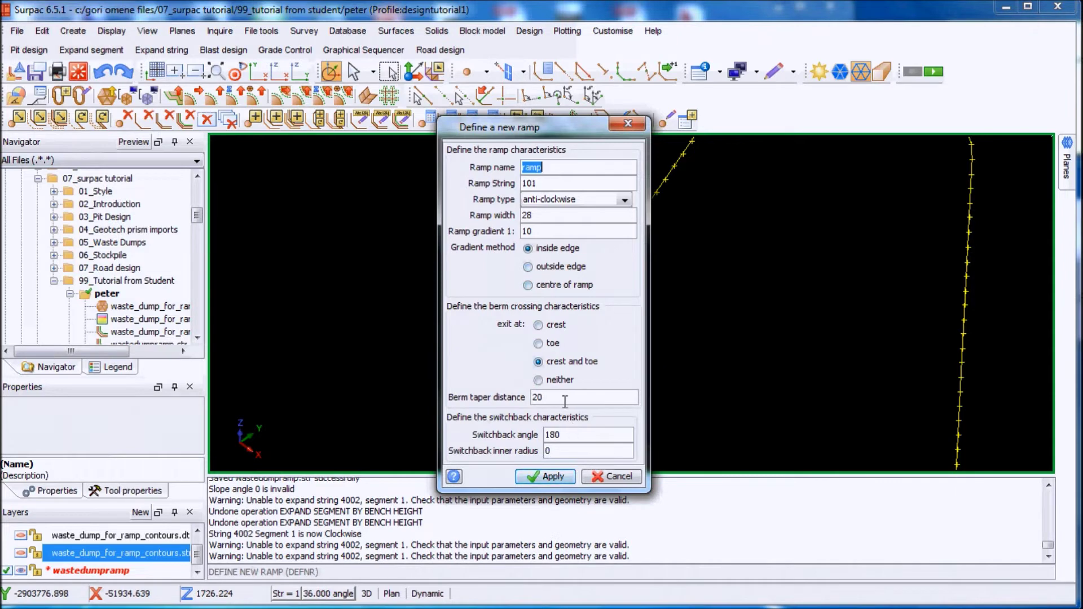
click(548, 479)
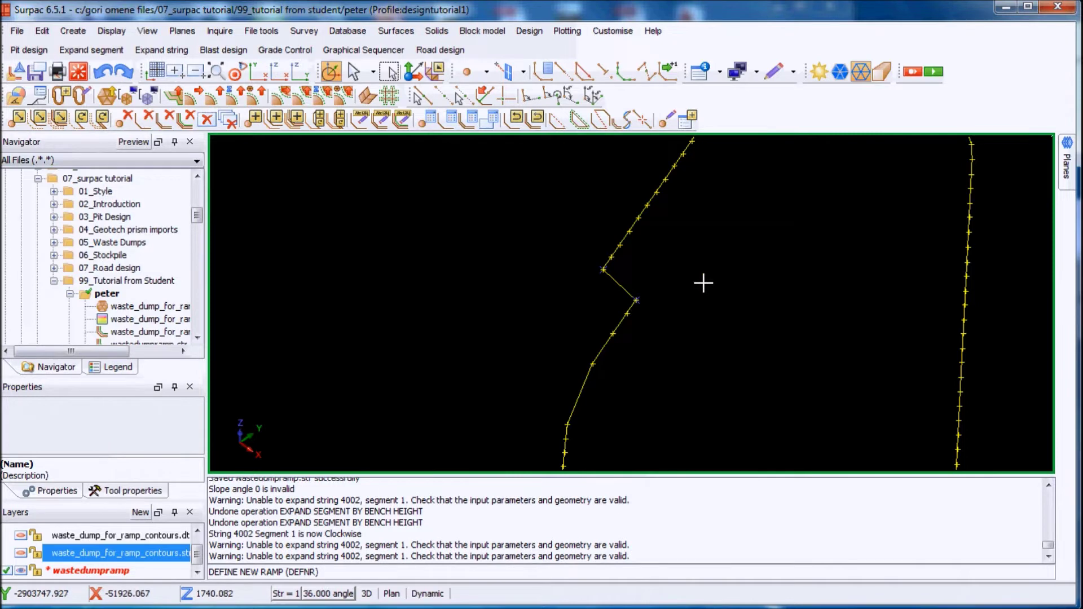
- Expand the notched contour downward by a bench height of 10 with the horizontal direction set to expand
click(212, 98)
click(624, 285)
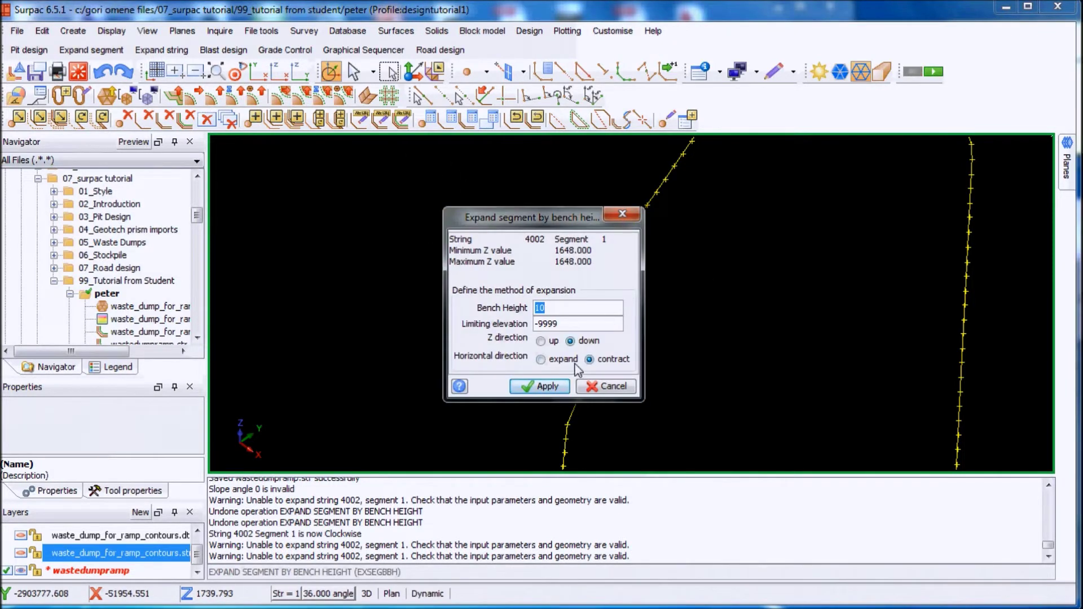
click(540, 359)
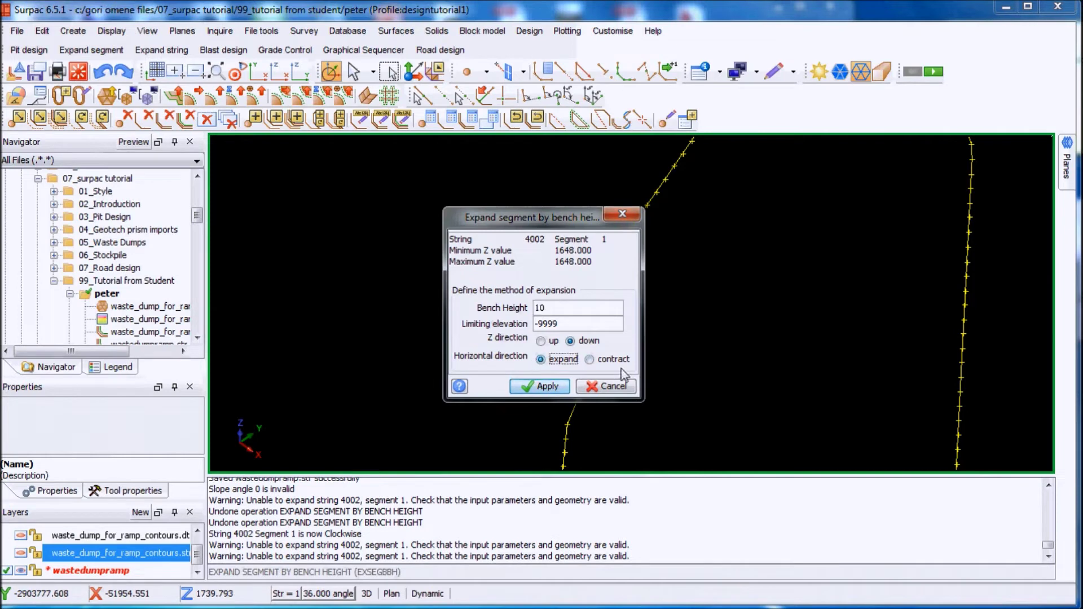
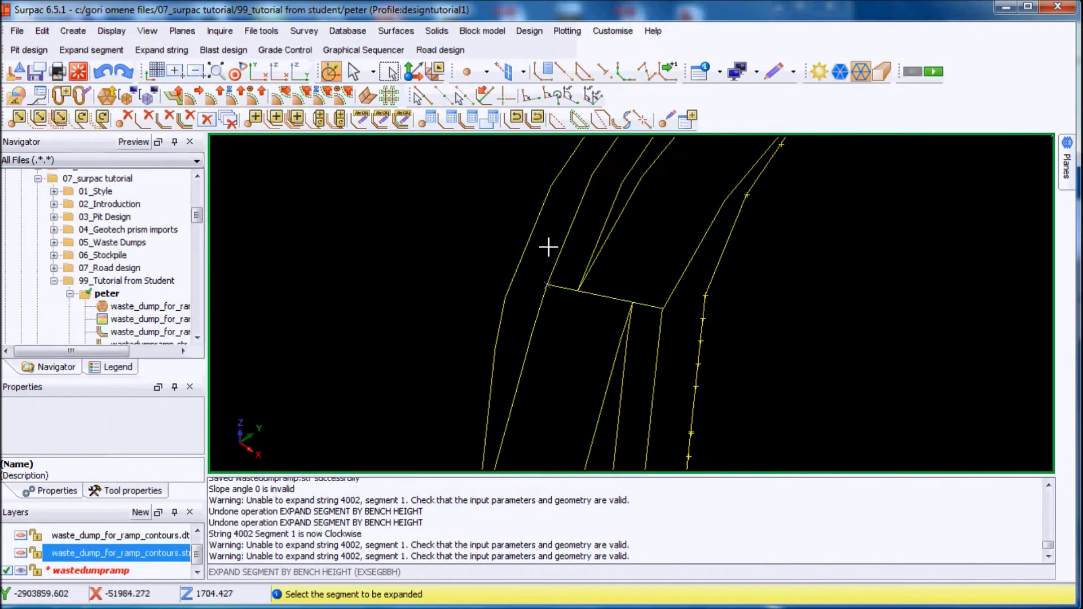
- Expand the outermost segment, string 4005, outward by a fixed berm width of 10 at 0% gradient
scroll(595, 329, up, 3)
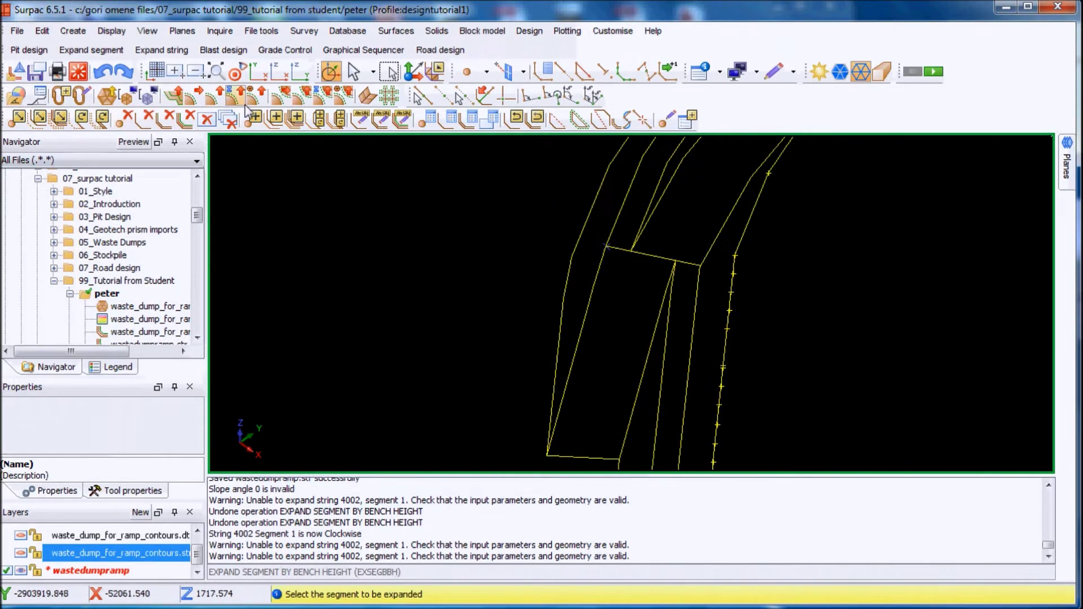
click(195, 99)
click(553, 325)
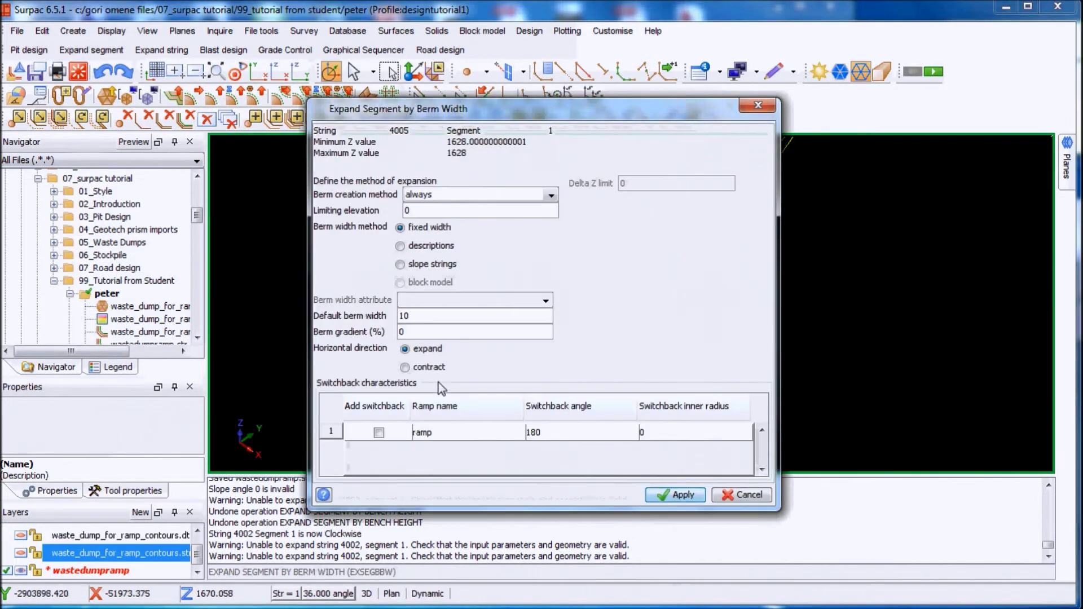
click(673, 498)
- Expand the new outer berm segment downward and outward by a bench height of 10
scroll(534, 266, down, 2)
scroll(653, 440, up, 2)
scroll(588, 382, down, 3)
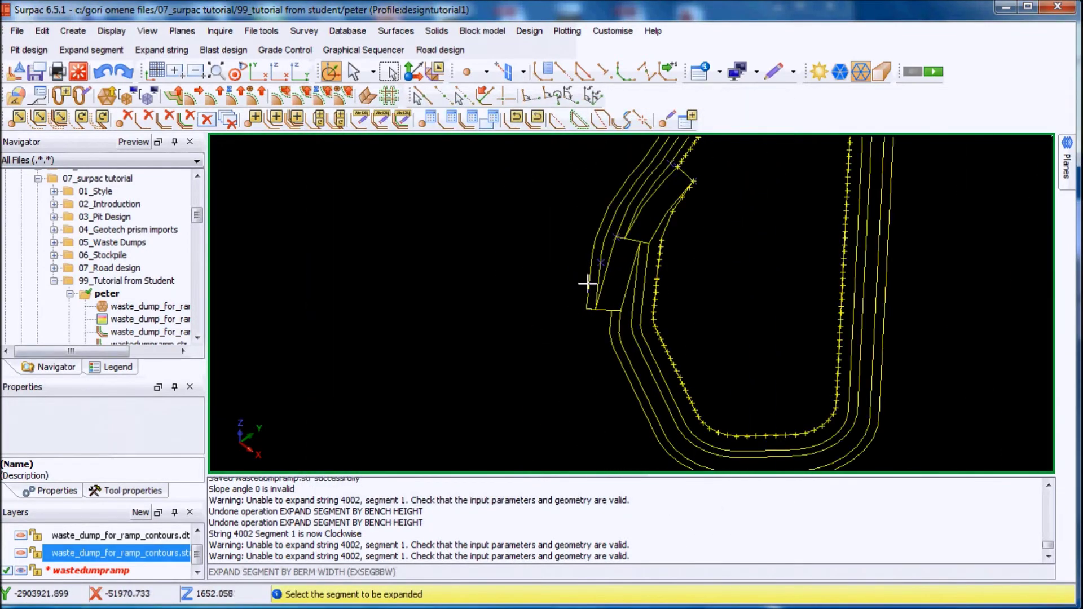
scroll(579, 305, up, 3)
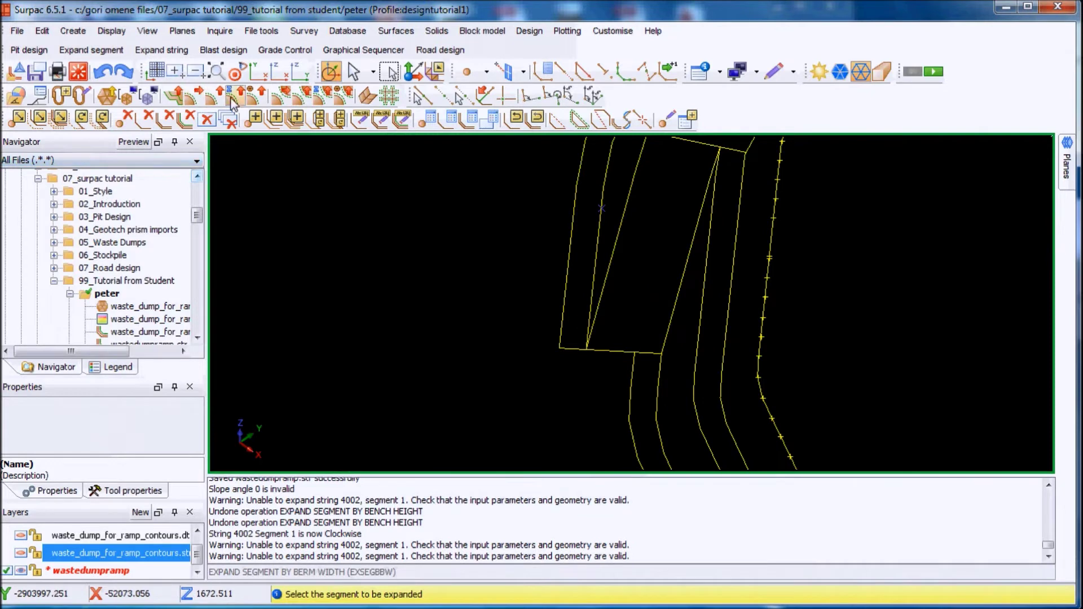
click(211, 98)
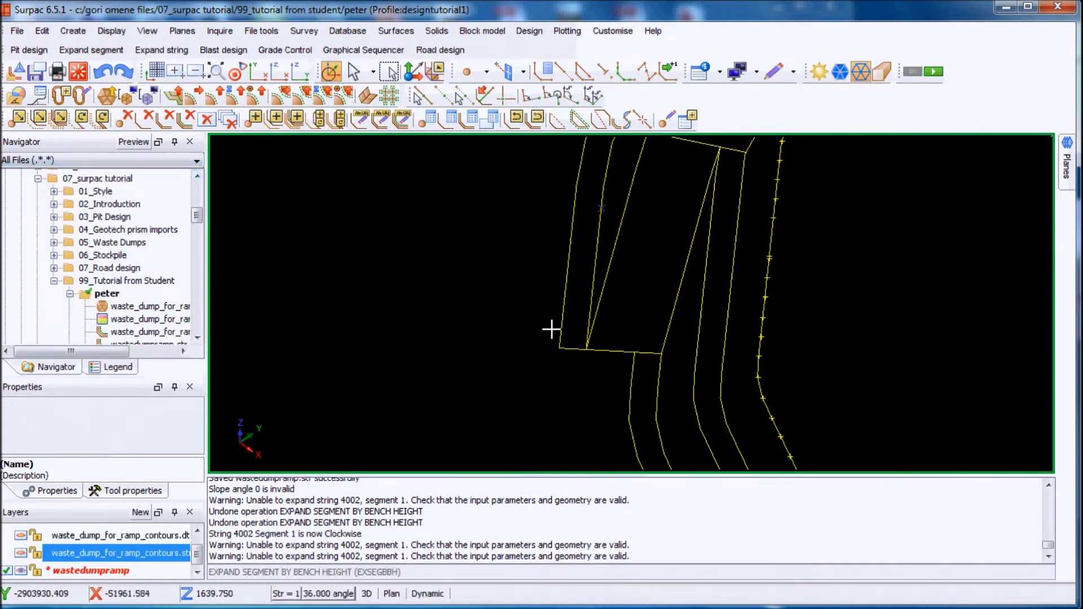
click(551, 329)
click(543, 388)
- Compare the ramp benches with the waste_dump_for_ramp_contours surface by showing that layer, and hide it again
scroll(523, 333, down, 3)
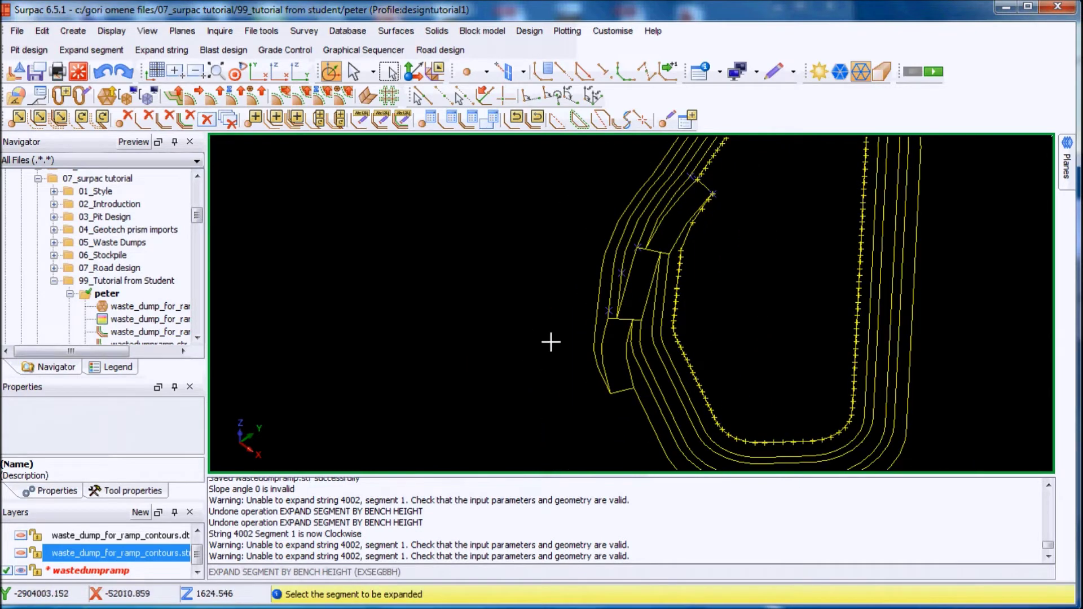
scroll(621, 404, up, 1)
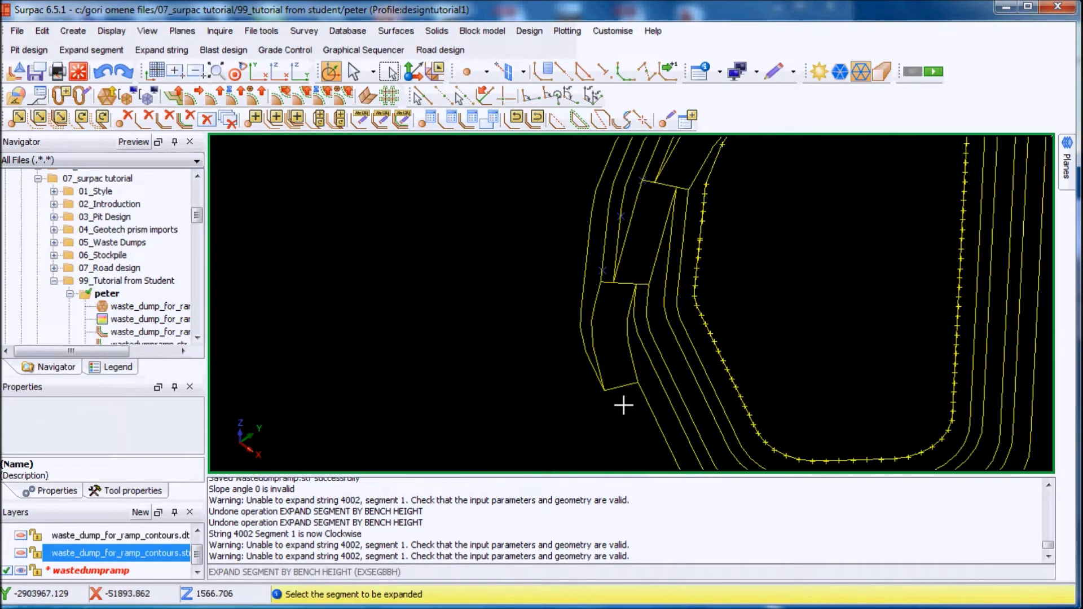
click(26, 537)
scroll(818, 244, down, 2)
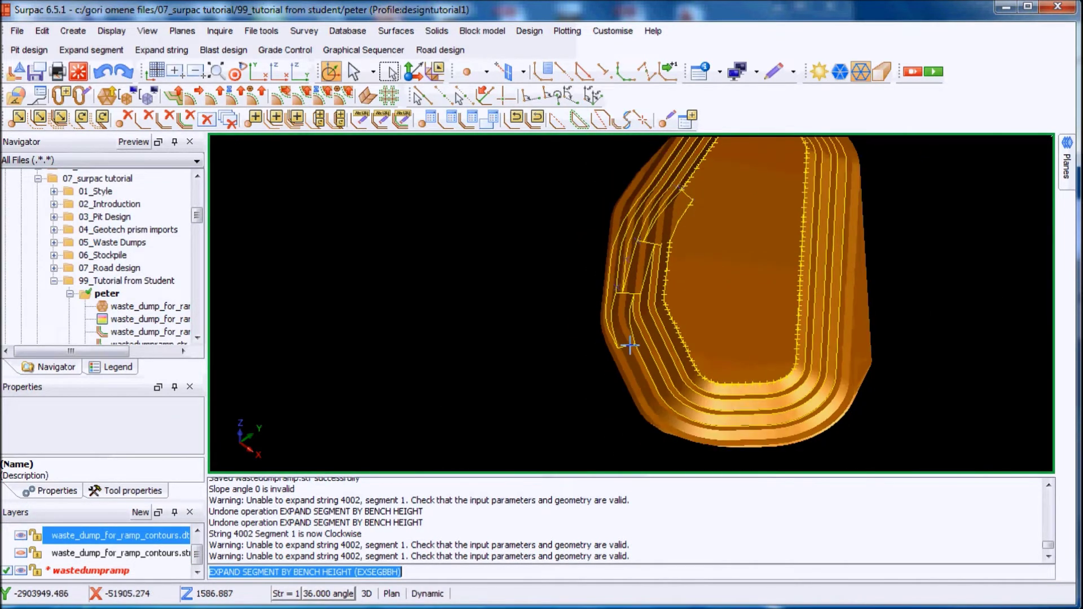
scroll(632, 347, up, 3)
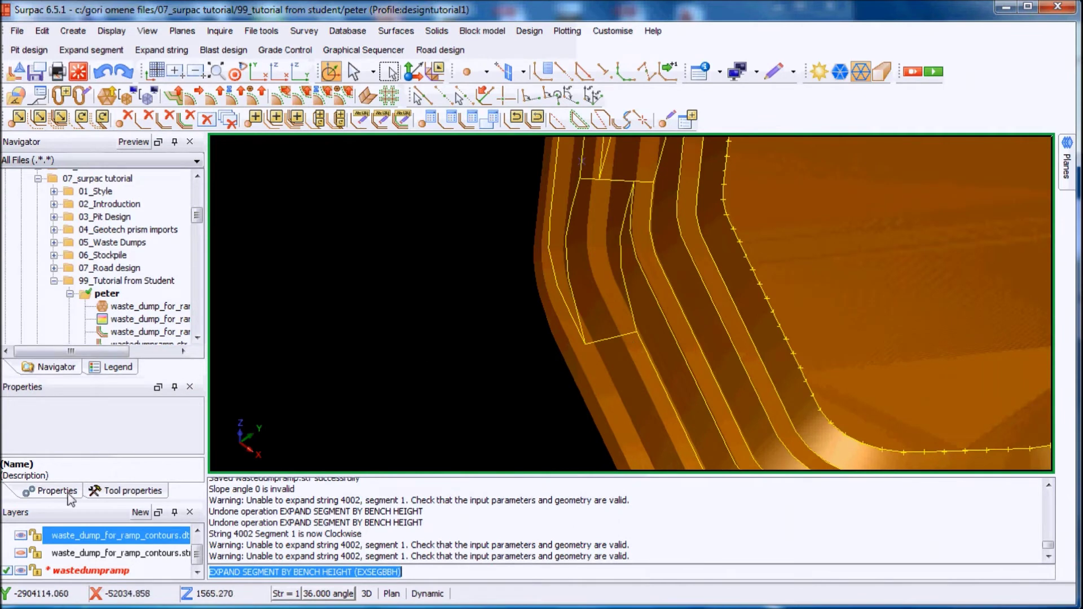
click(22, 536)
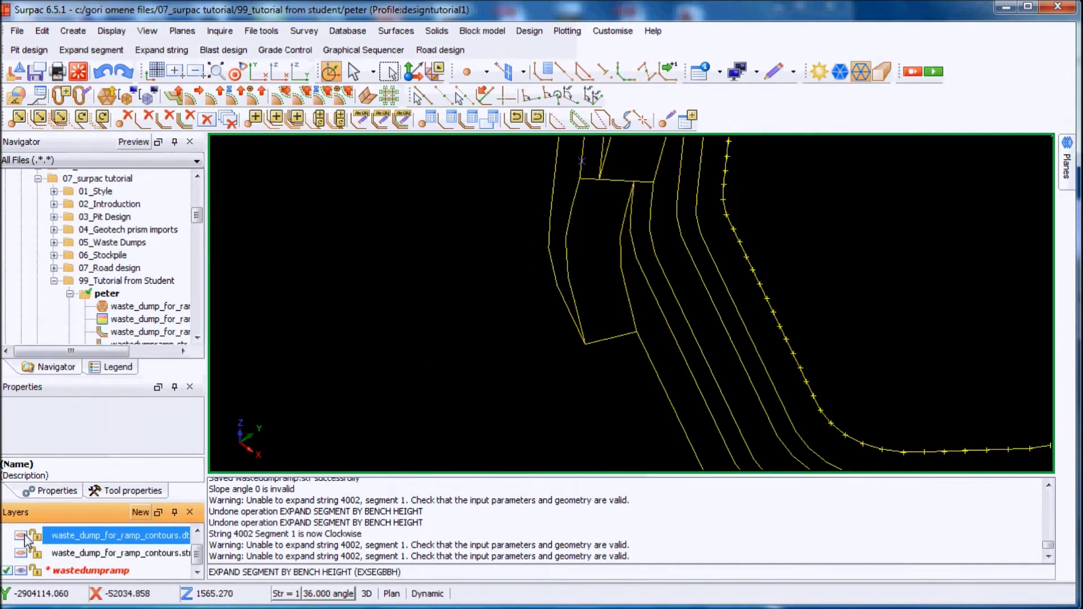
- Expand the outermost toe segment of the latest bench outward by the berm width
scroll(589, 240, up, 2)
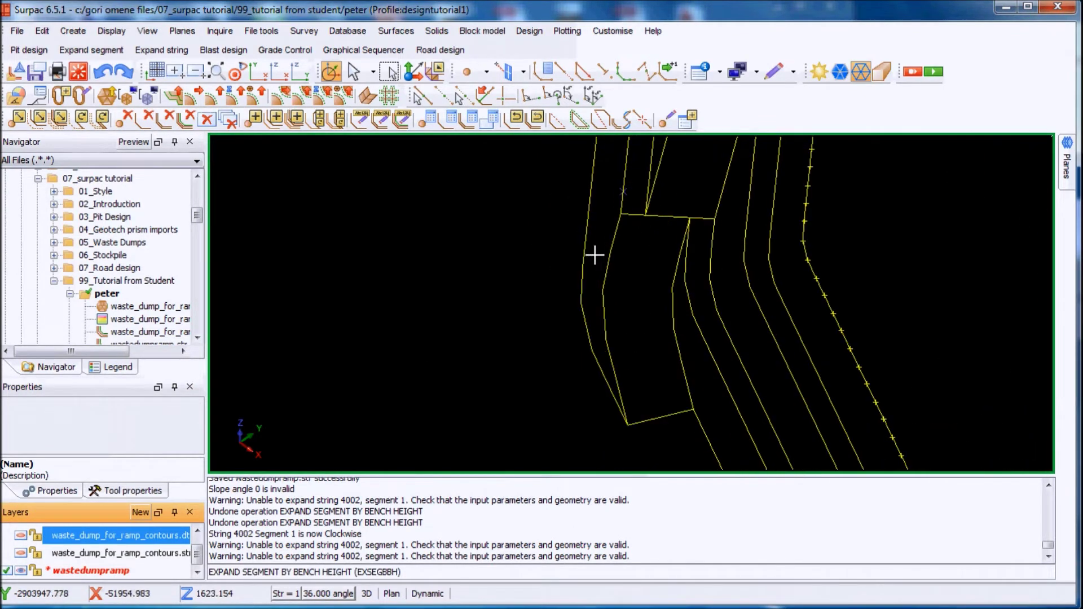
click(196, 97)
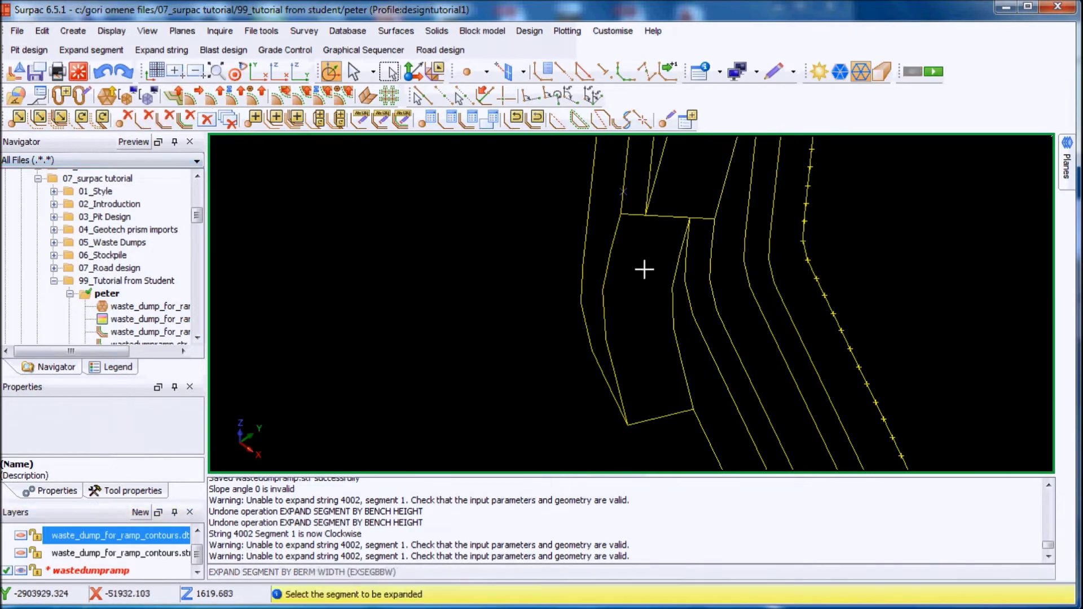
click(590, 247)
click(673, 497)
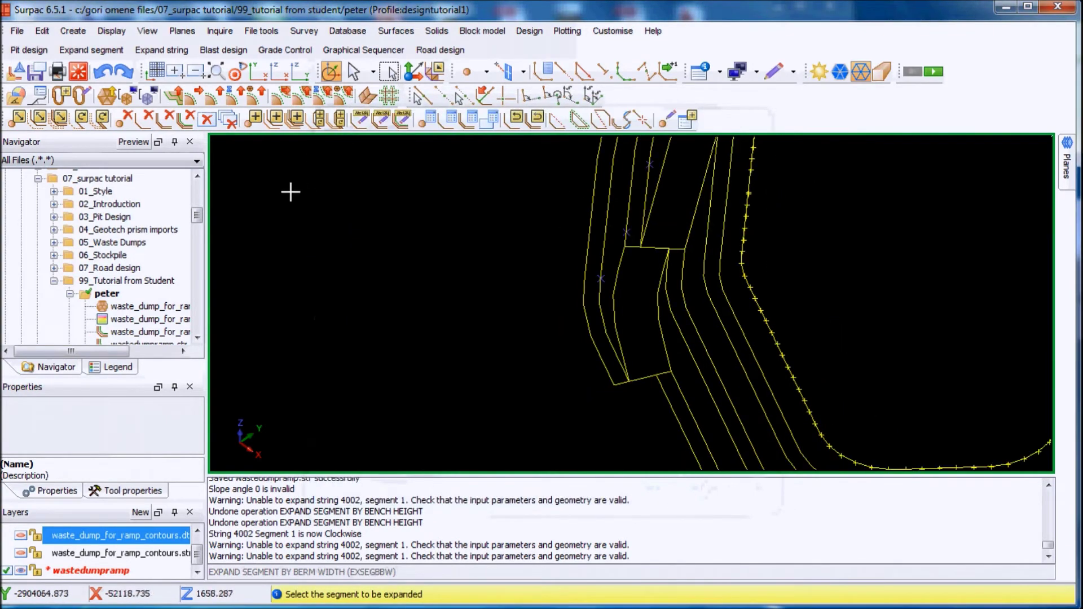
- Try to expand the segment picked at the latest ramp's lower end by bench height, and undo the expansion
click(220, 100)
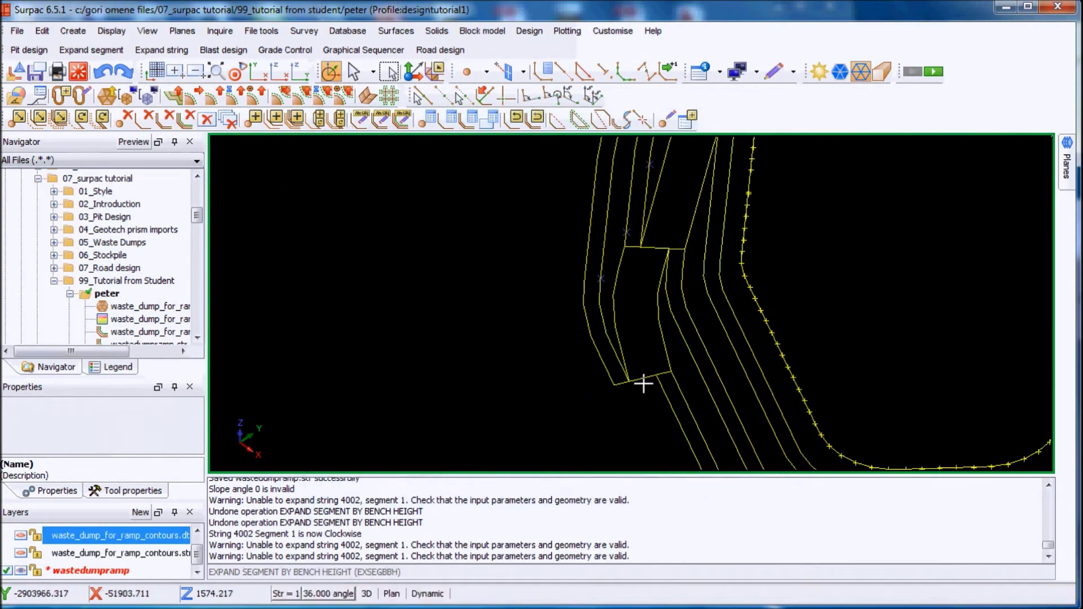
click(621, 379)
click(544, 389)
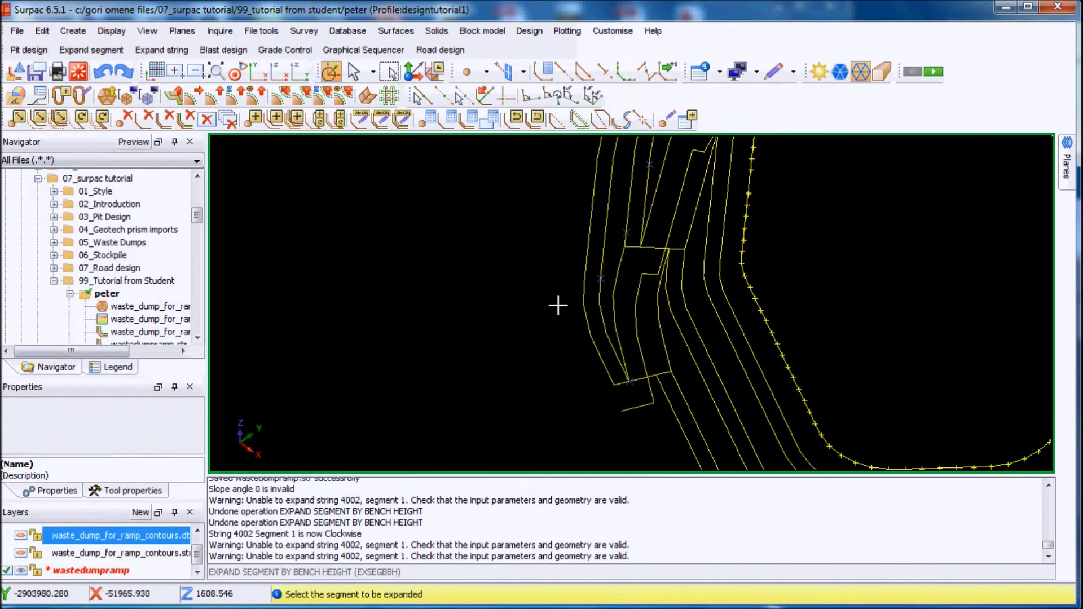
click(104, 72)
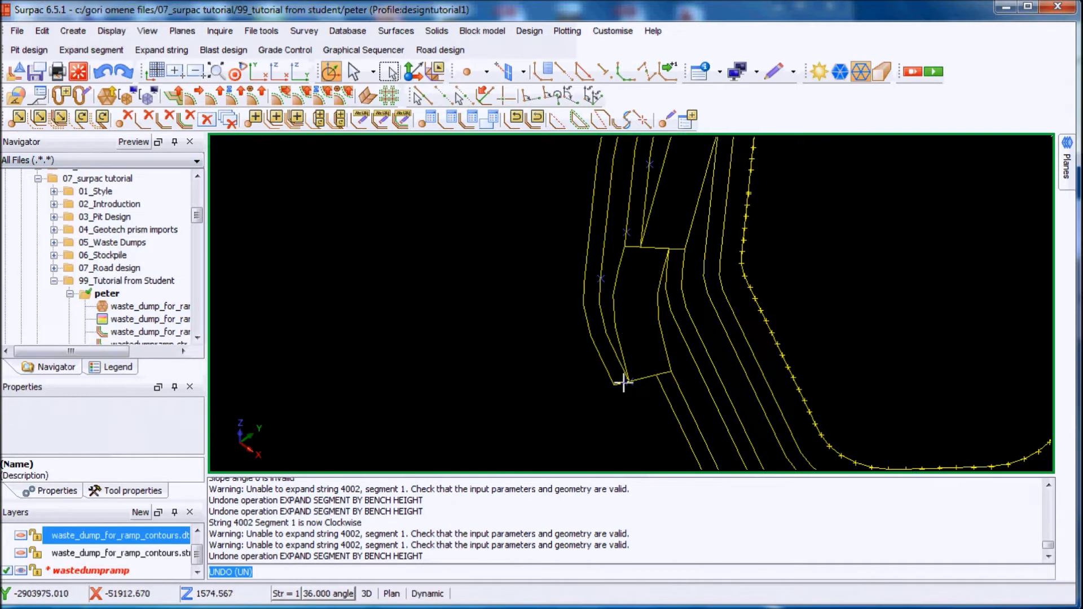
- Try to expand the outermost berm segment downward and outward by a bench height of 10, and undo the expansion
scroll(623, 378, up, 2)
click(229, 100)
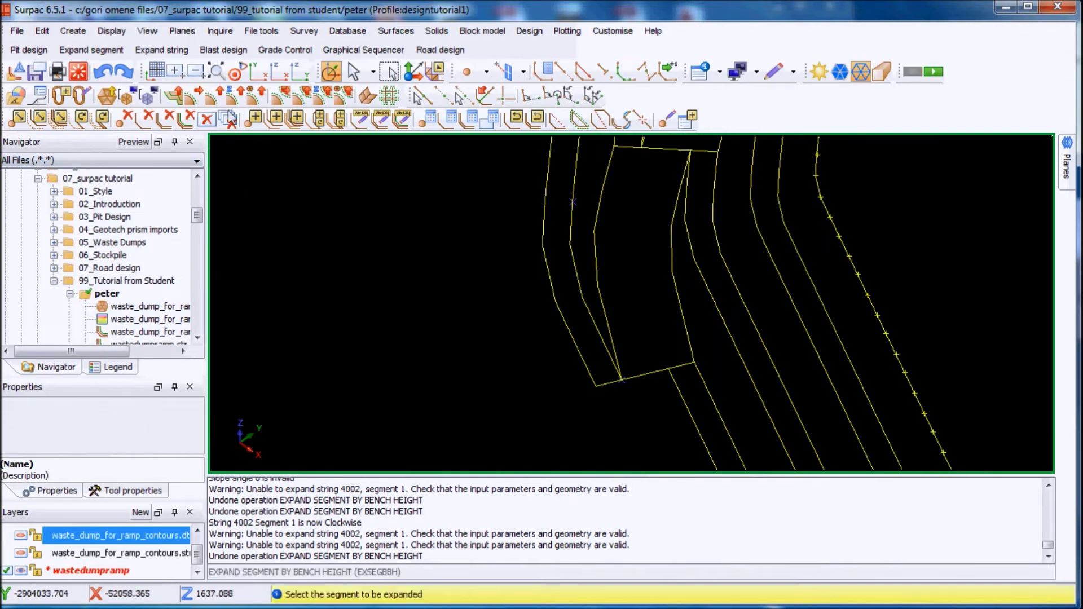
click(597, 385)
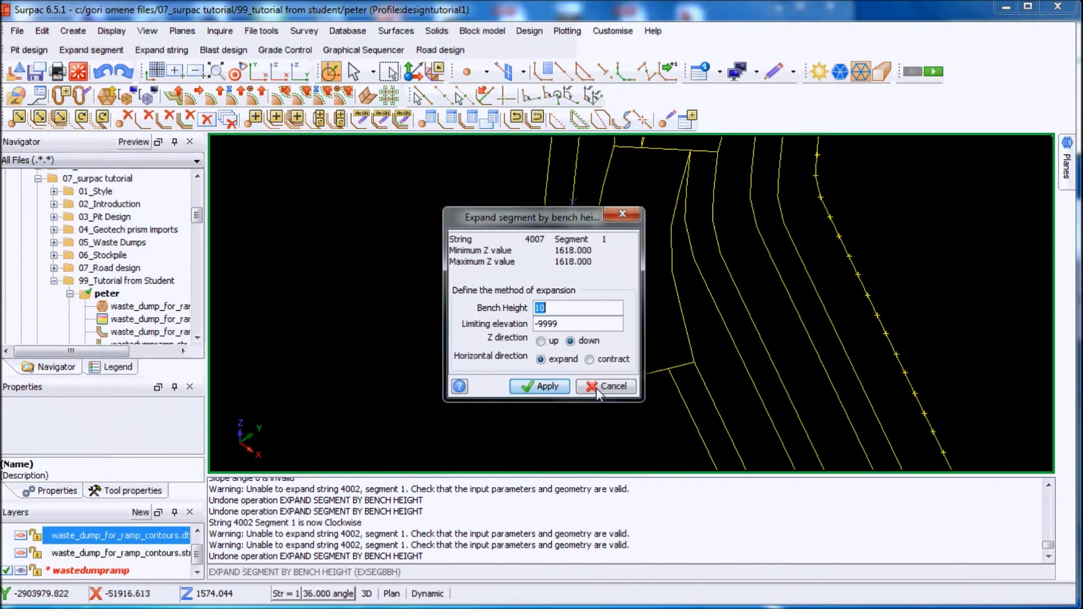
click(536, 386)
scroll(527, 307, down, 2)
scroll(662, 331, up, 2)
scroll(662, 331, up, 2)
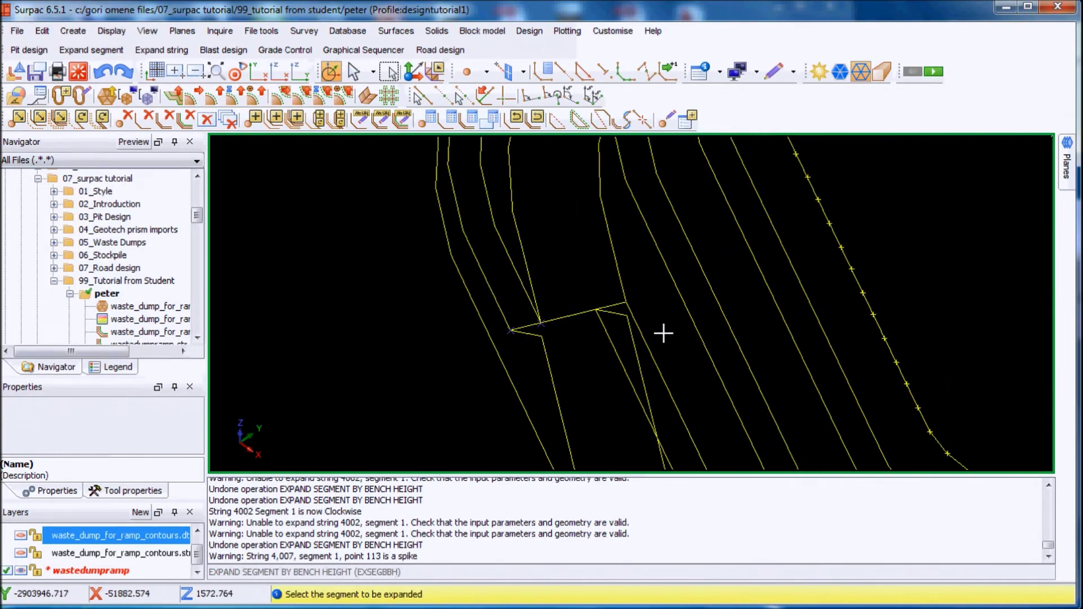
scroll(683, 337, down, 2)
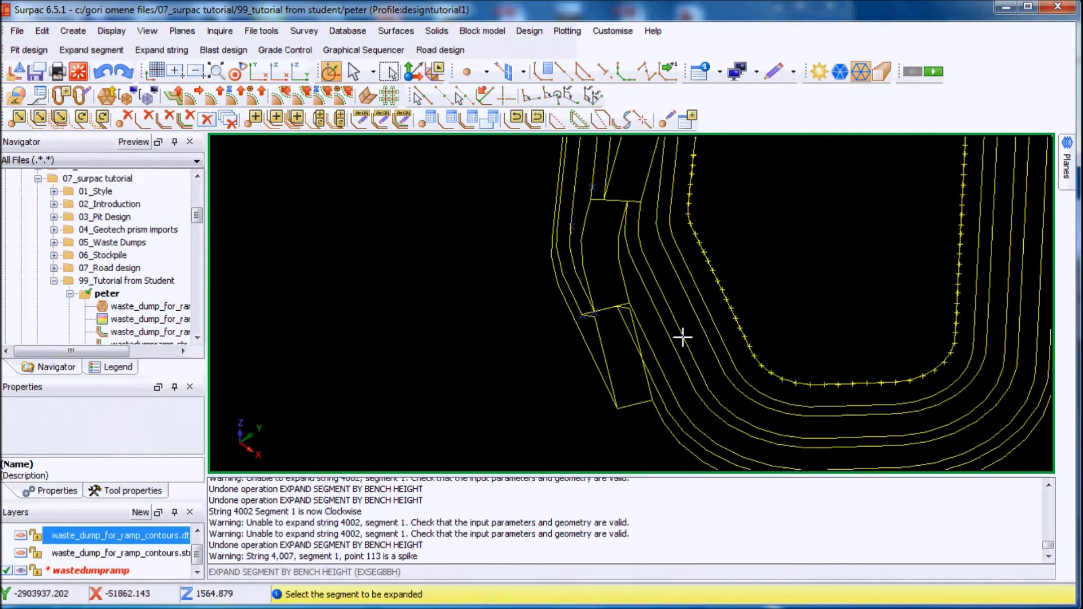
scroll(630, 328, up, 2)
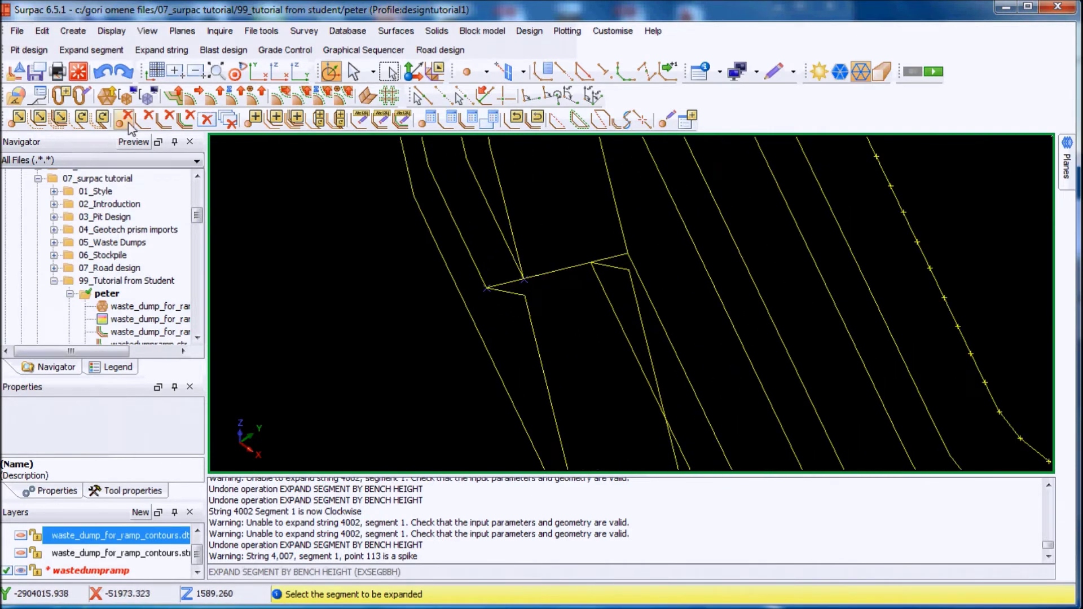
click(103, 72)
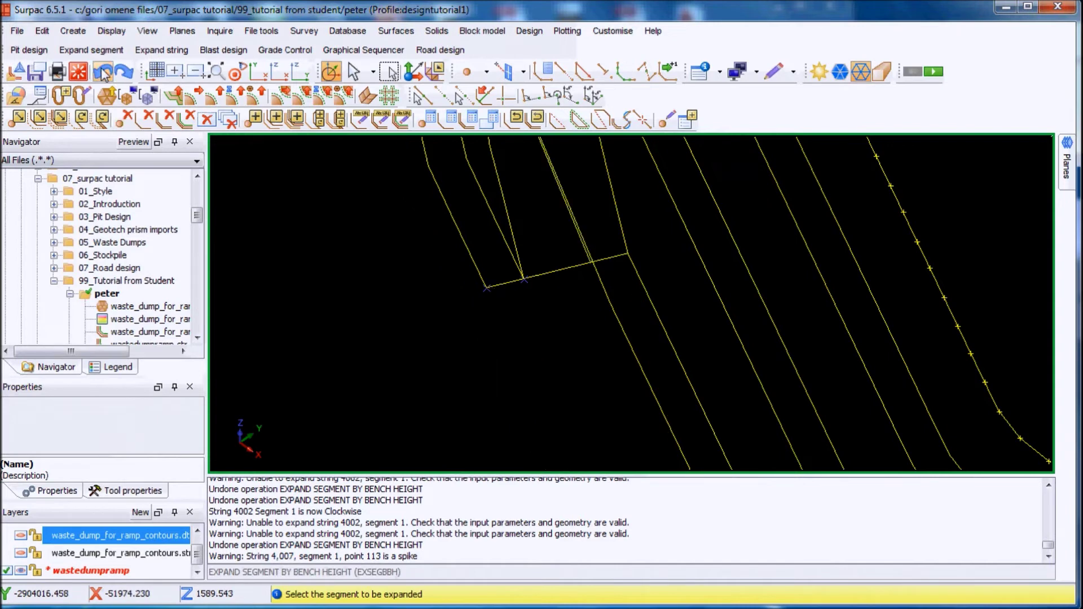
- Draw point markers on all strings of the wastedumpramp layer
click(73, 30)
click(120, 34)
click(120, 33)
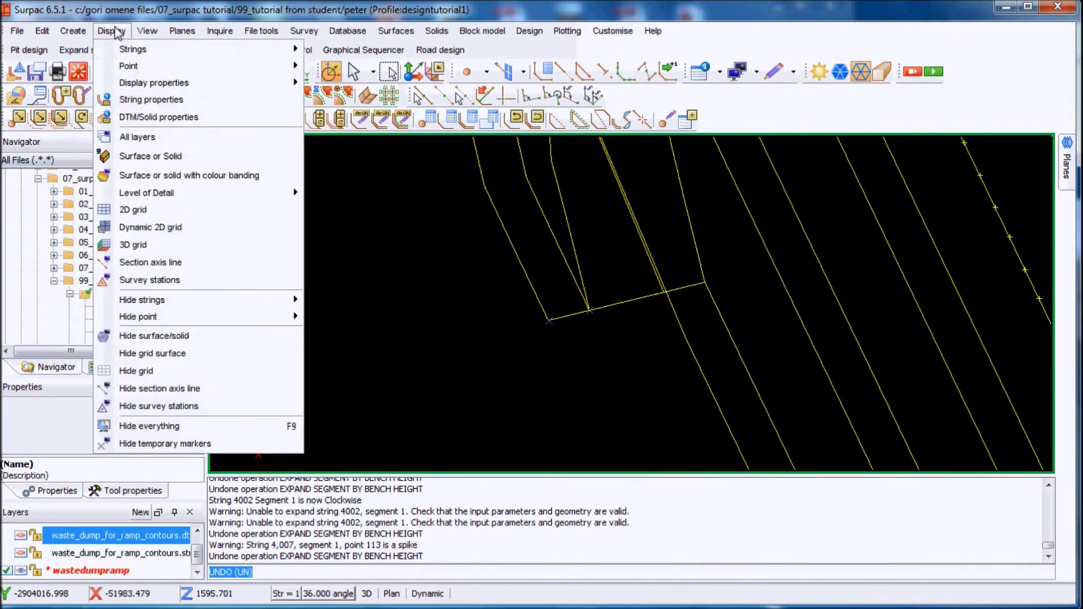
mouse_move(140, 68)
click(357, 70)
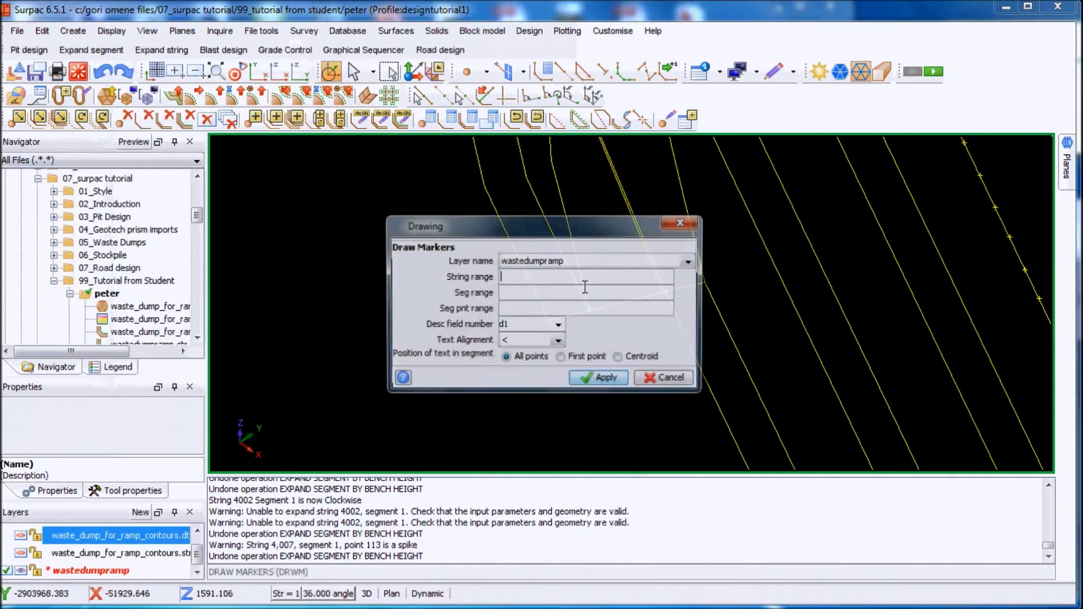
click(597, 382)
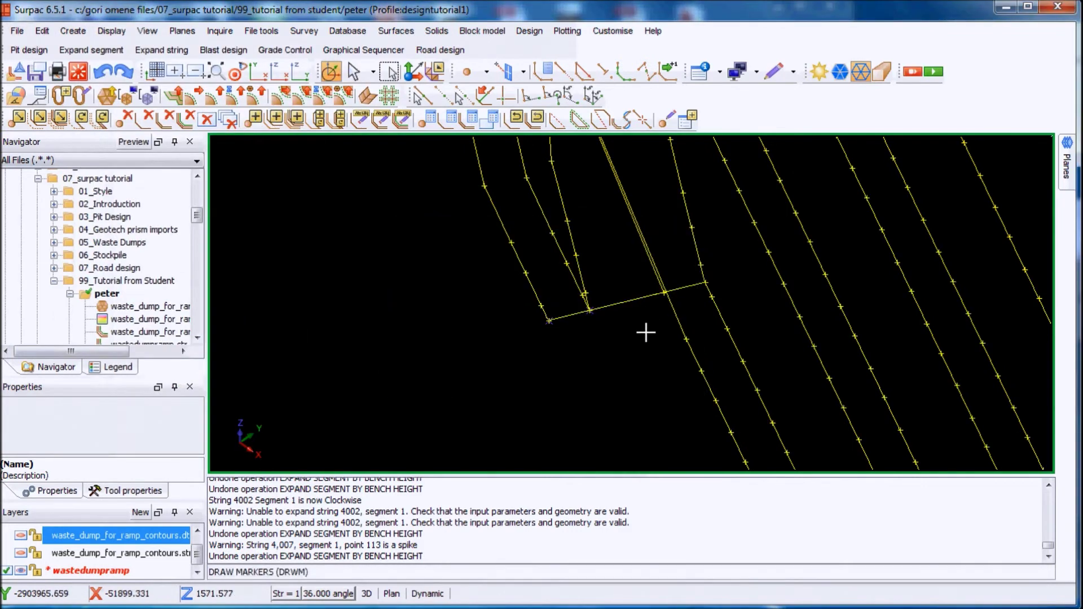
scroll(674, 307, up, 3)
scroll(727, 222, down, 3)
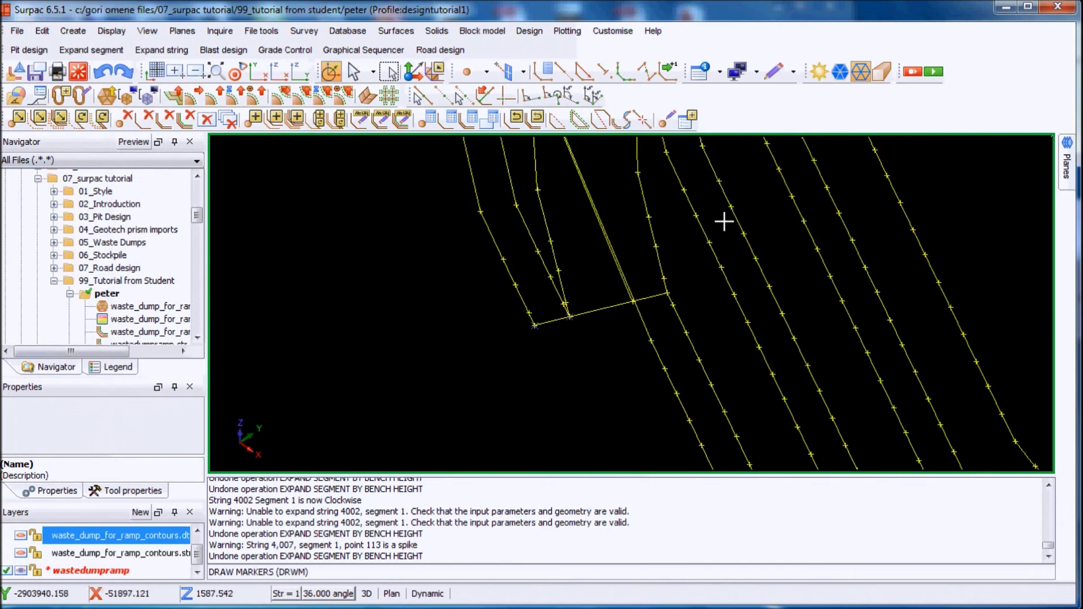
scroll(565, 316, up, 5)
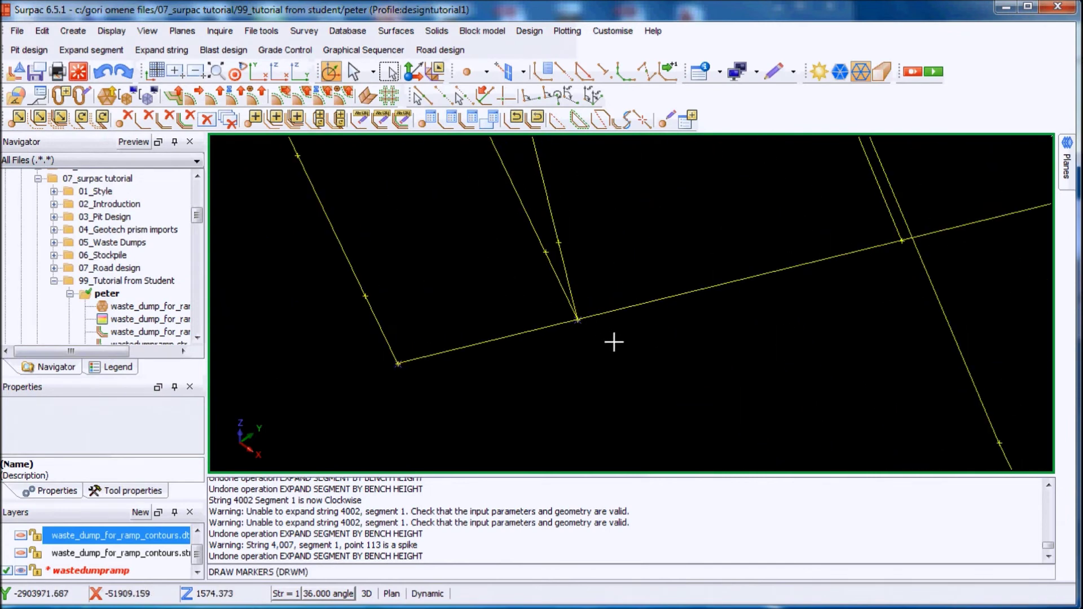
scroll(614, 342, down, 4)
- Try to expand string 101 segment 2 at the ramp's end downward and outward by a bench height of 10, and undo it
click(219, 116)
click(594, 321)
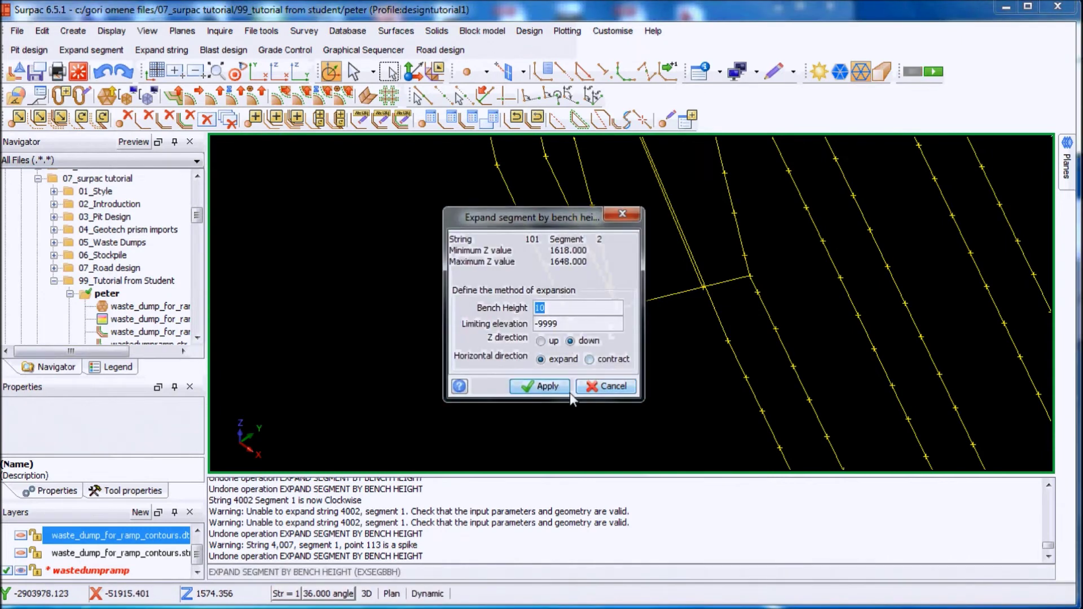
click(548, 385)
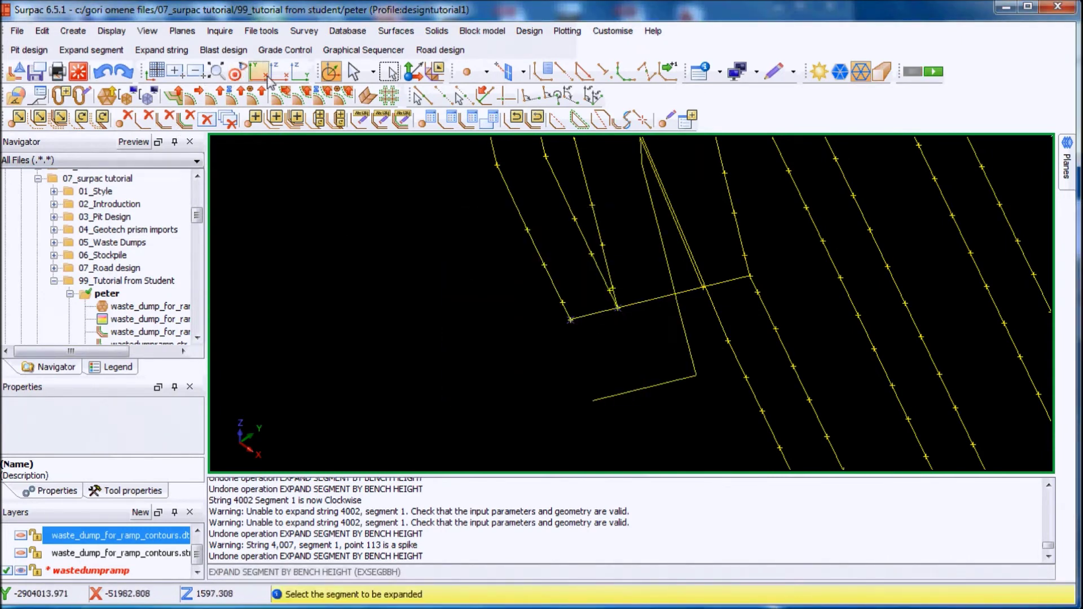
click(103, 72)
key(ctrl+z)
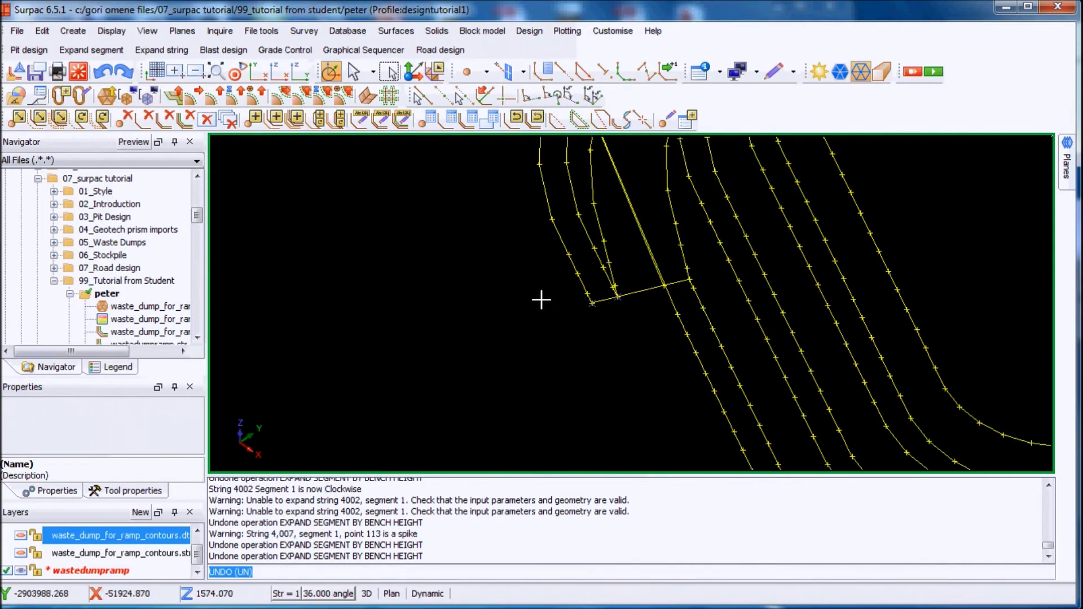
- Set the camera target on the latest ramp section and undo the last berm-width expansion
scroll(543, 304, down, 2)
scroll(636, 254, up, 2)
scroll(636, 278, down, 1)
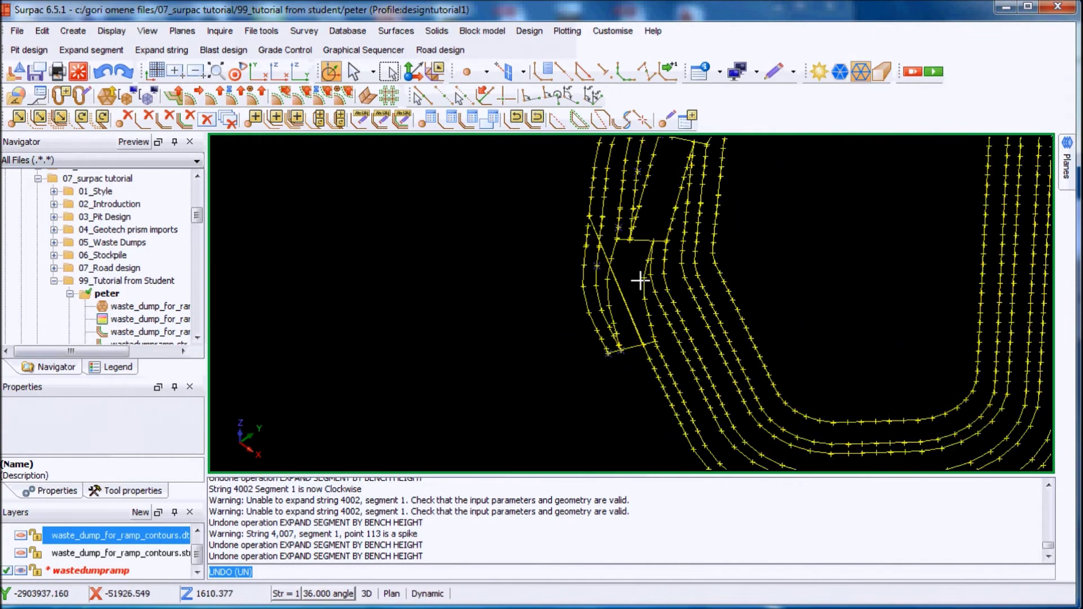
click(238, 73)
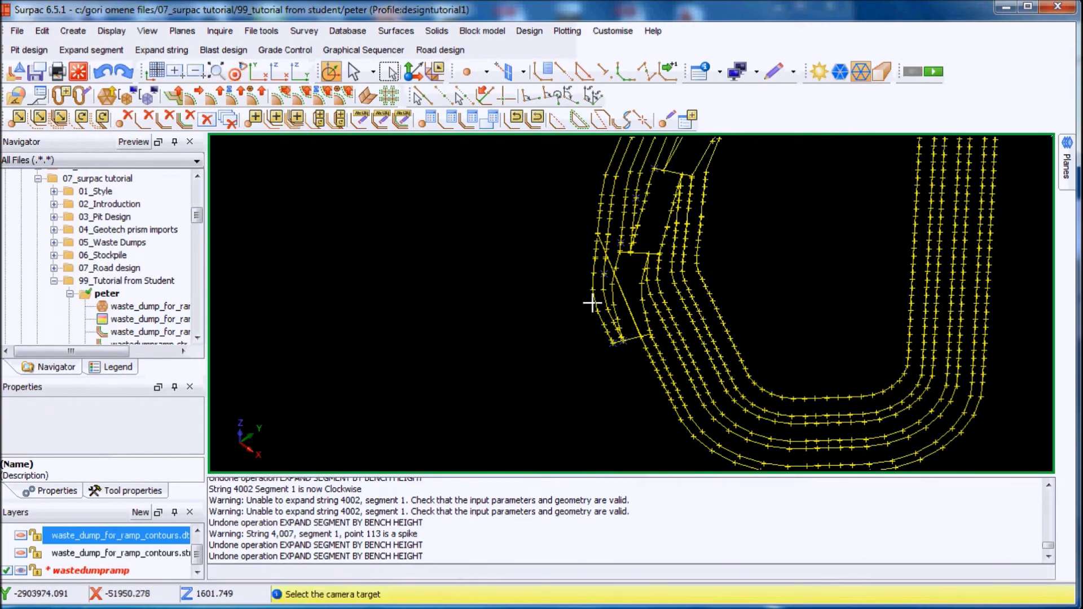
click(636, 303)
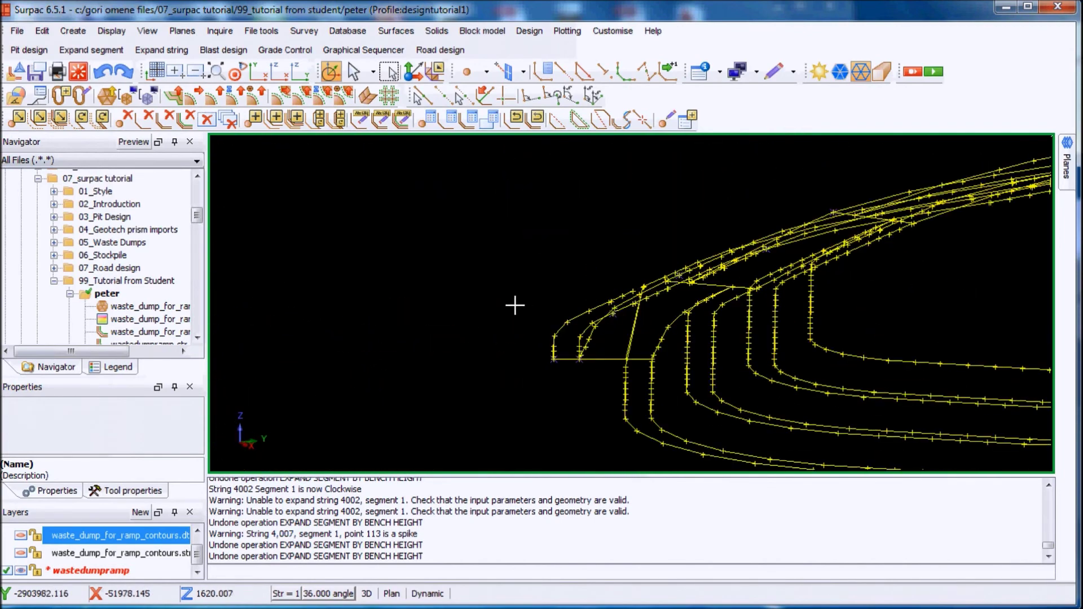
click(105, 72)
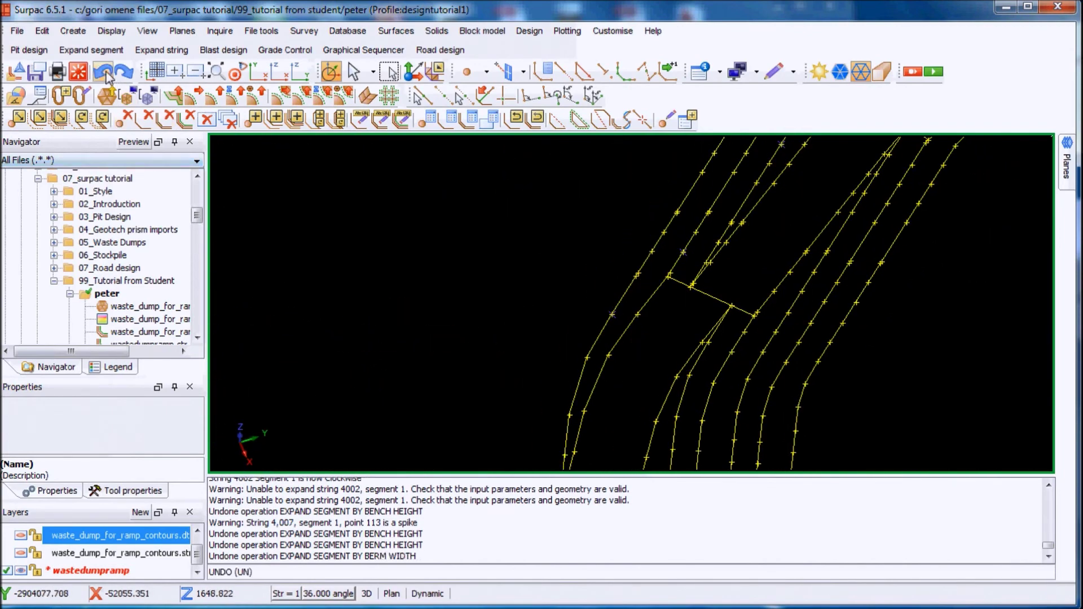
scroll(598, 407, up, 2)
scroll(645, 333, down, 4)
scroll(678, 355, up, 3)
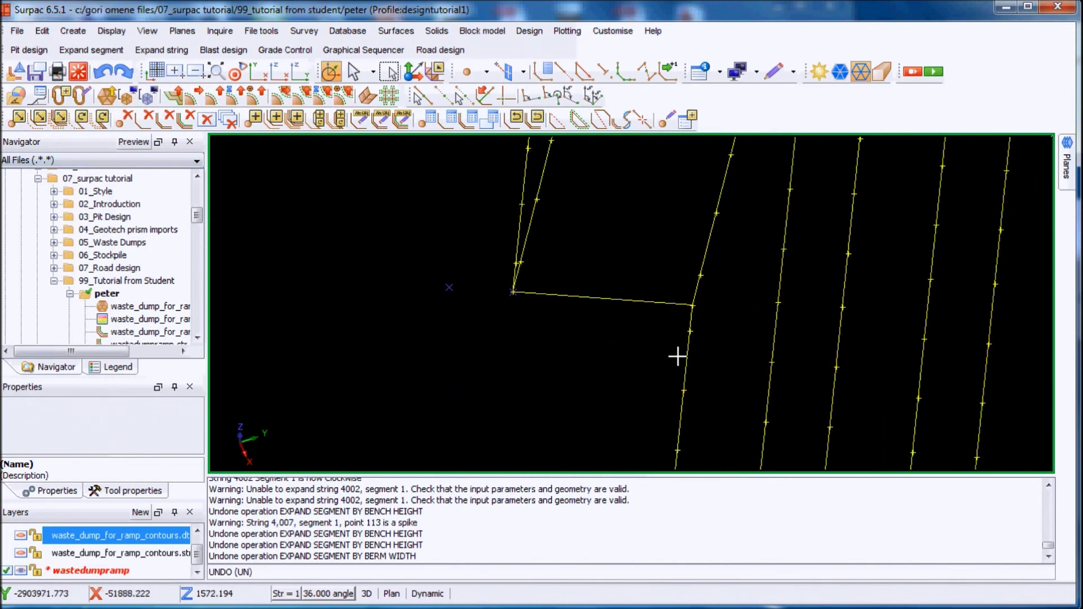
scroll(661, 358, up, 2)
scroll(694, 226, down, 3)
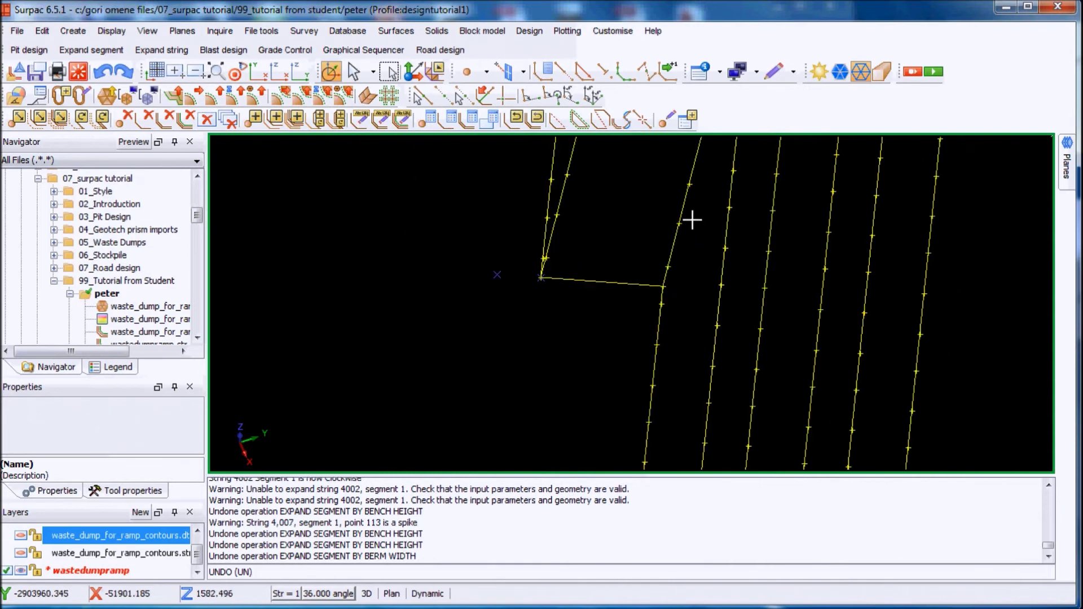
- Expand the outermost toe segment at the ramp's lower end outward by a fixed berm width of 10 with 0% gradient
click(196, 97)
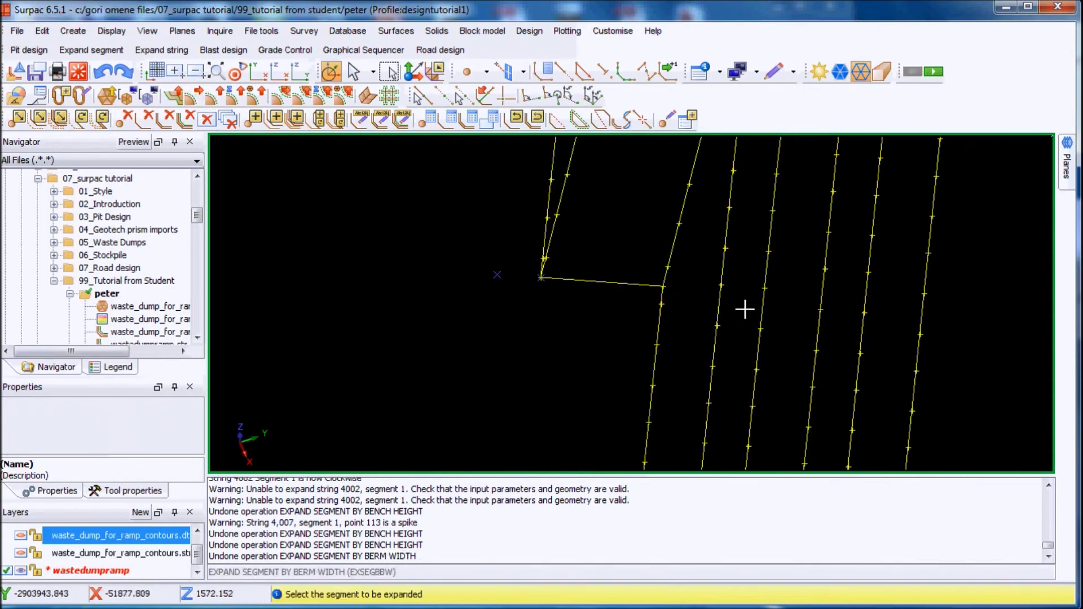
click(562, 288)
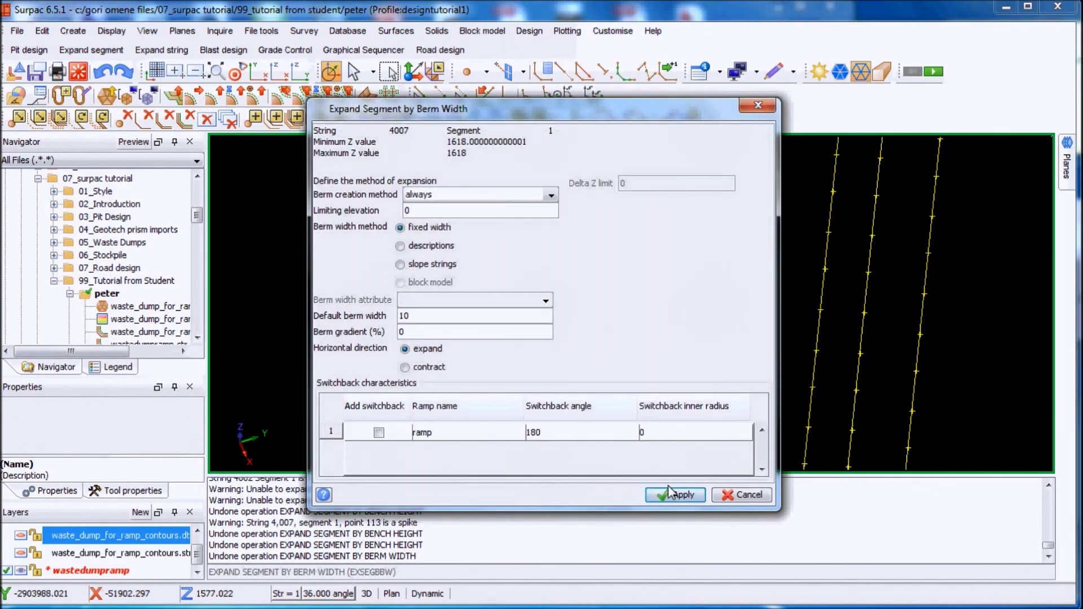
click(675, 493)
scroll(613, 241, down, 2)
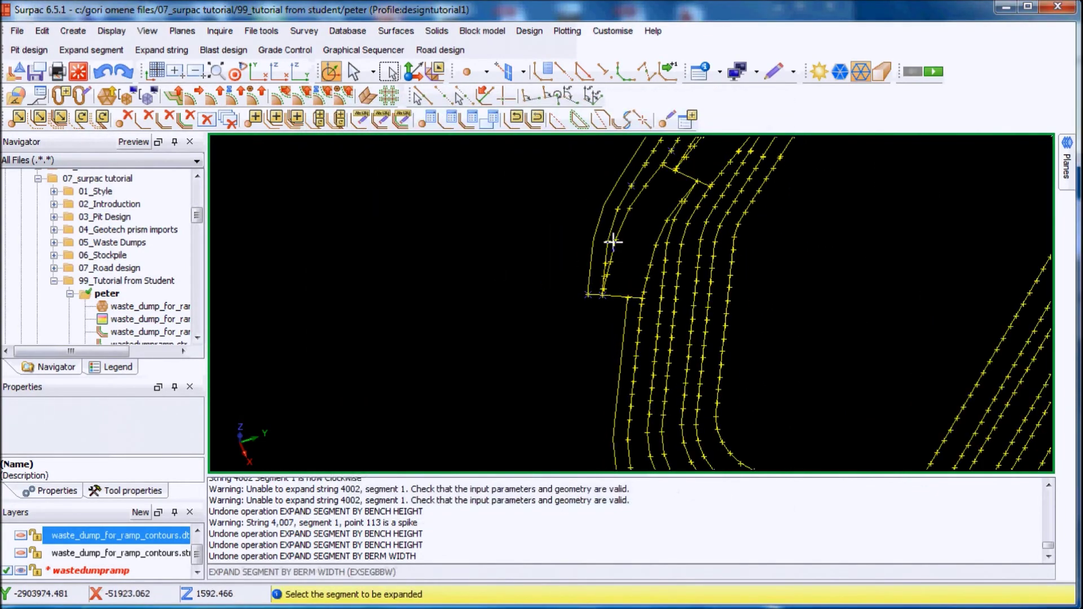
scroll(590, 293, up, 2)
scroll(590, 286, up, 1)
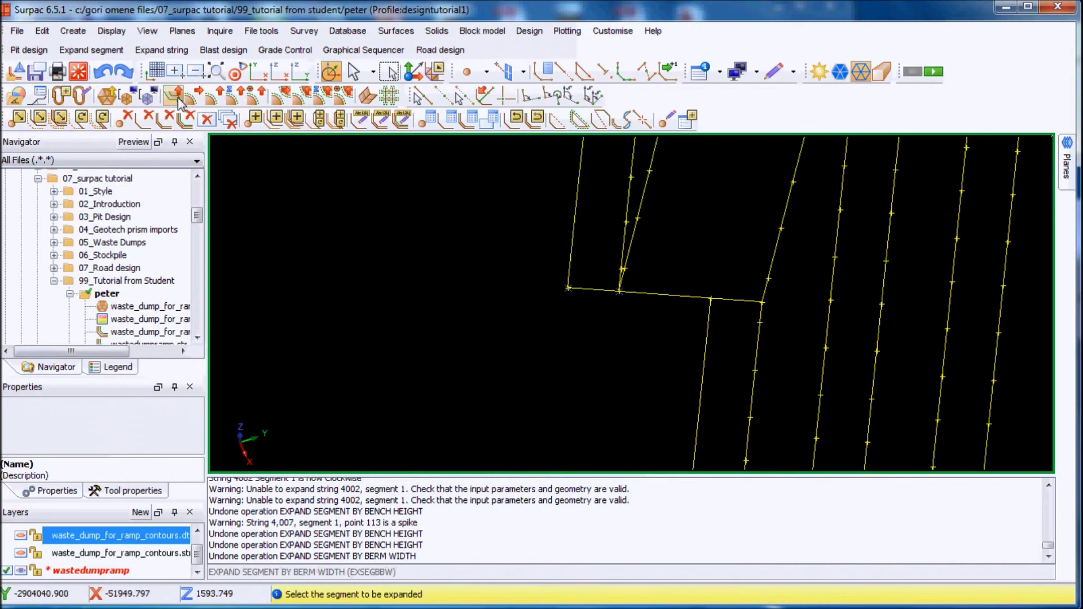
- Expand the newly created outer berm segment downward and outward by a bench height of 10
click(210, 100)
click(595, 290)
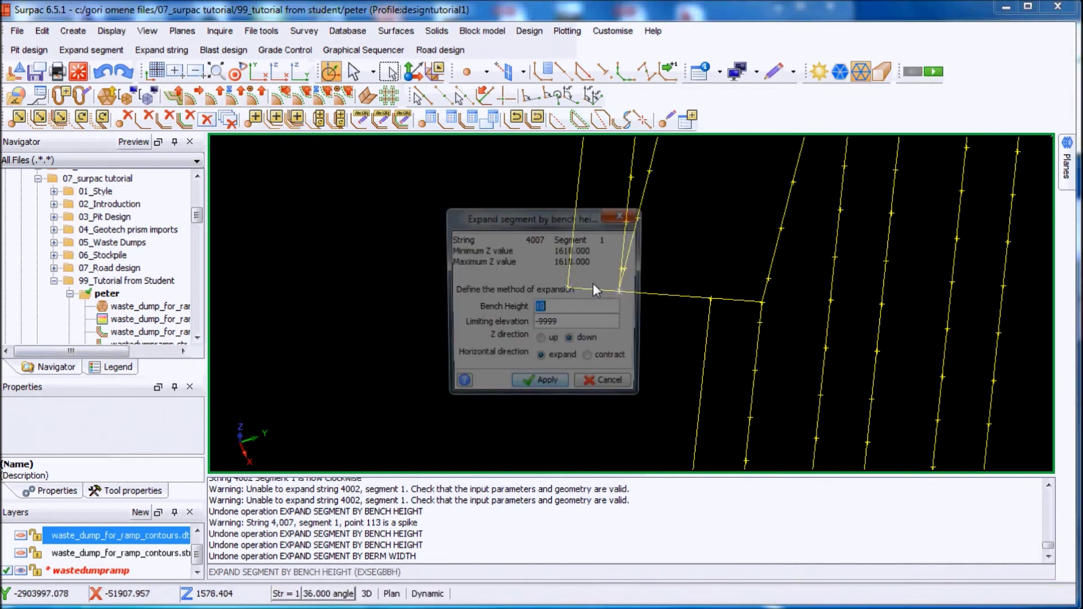
click(557, 395)
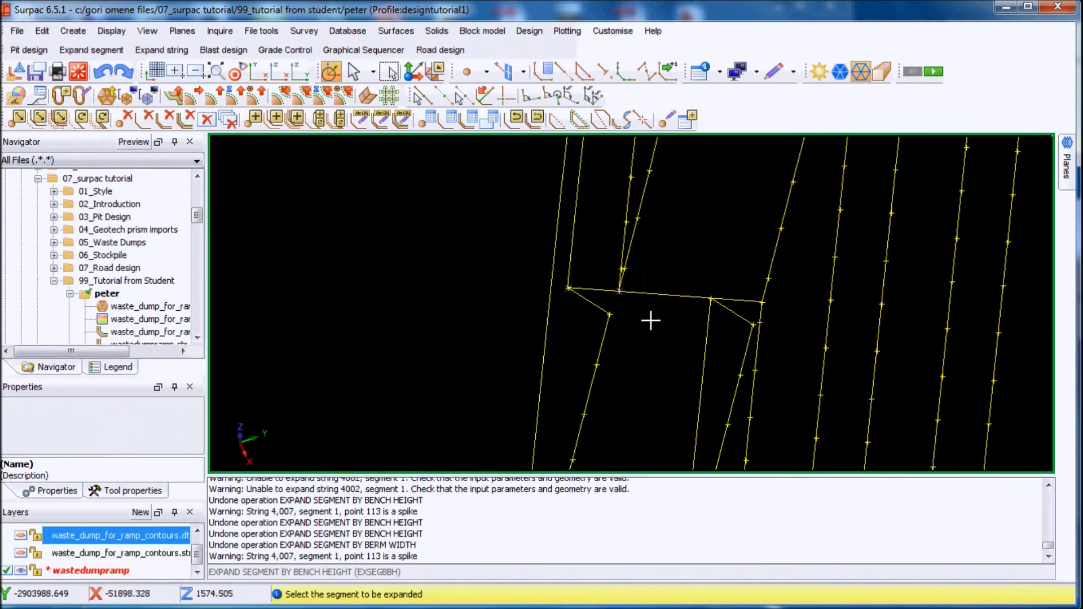
scroll(650, 321, down, 1)
scroll(680, 327, down, 2)
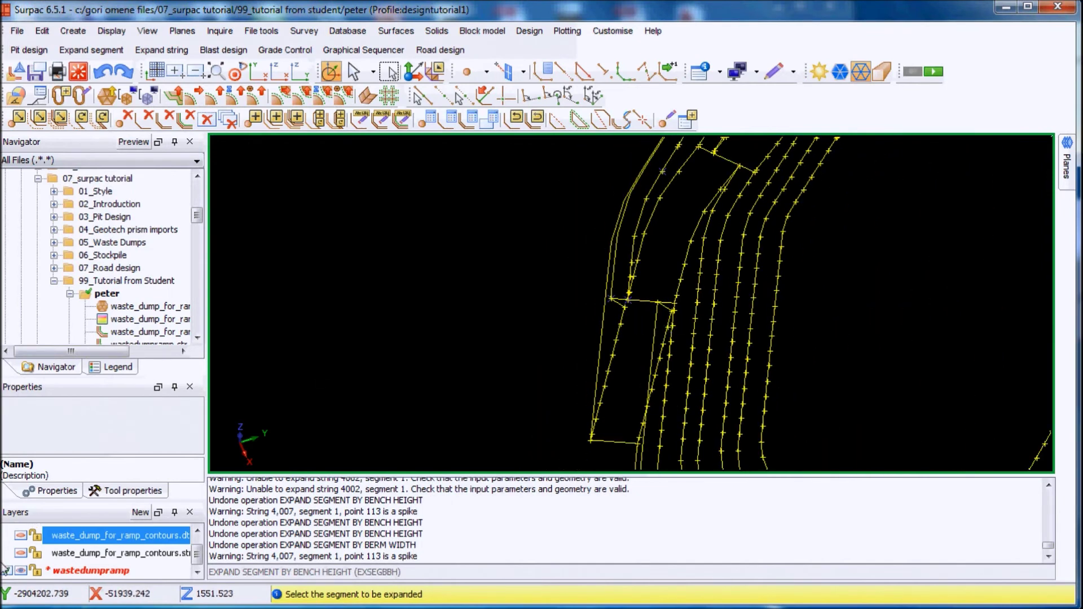
- Compare the new ramp section with the waste_dump_for_ramp_contours surface by showing that layer, and hide it again
click(24, 537)
scroll(619, 333, up, 3)
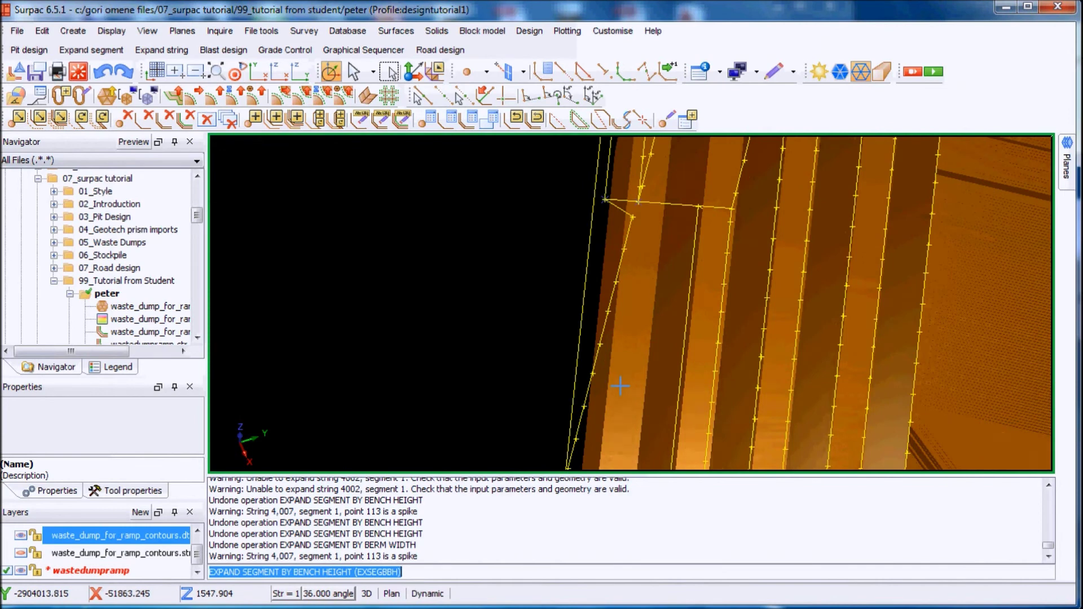
click(24, 537)
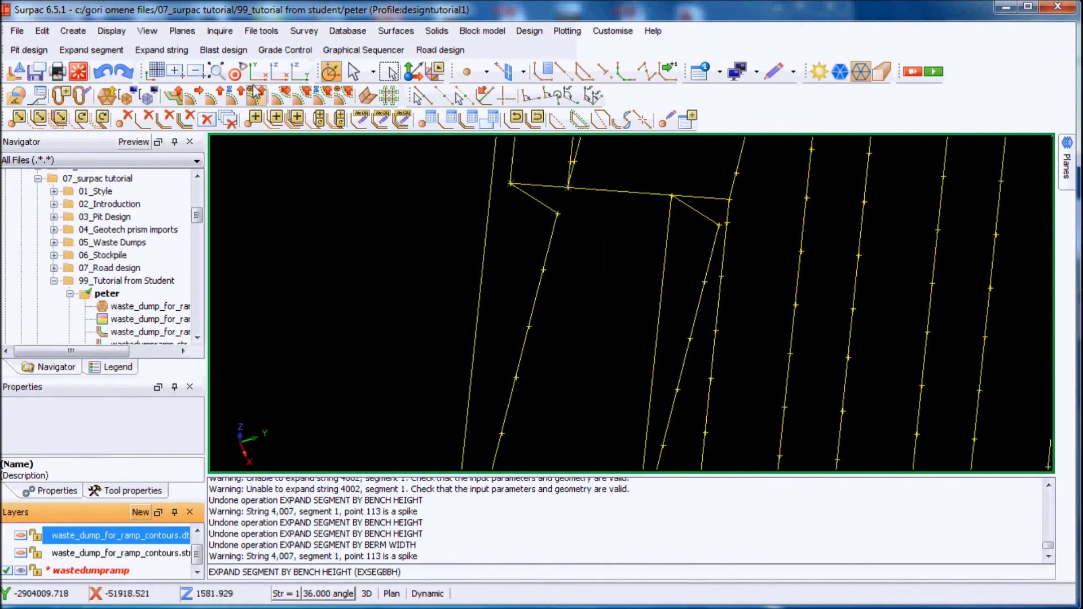
- Delete the five uppermost kinked points along the outer edge of the new ramp section, below its upper corner
click(125, 119)
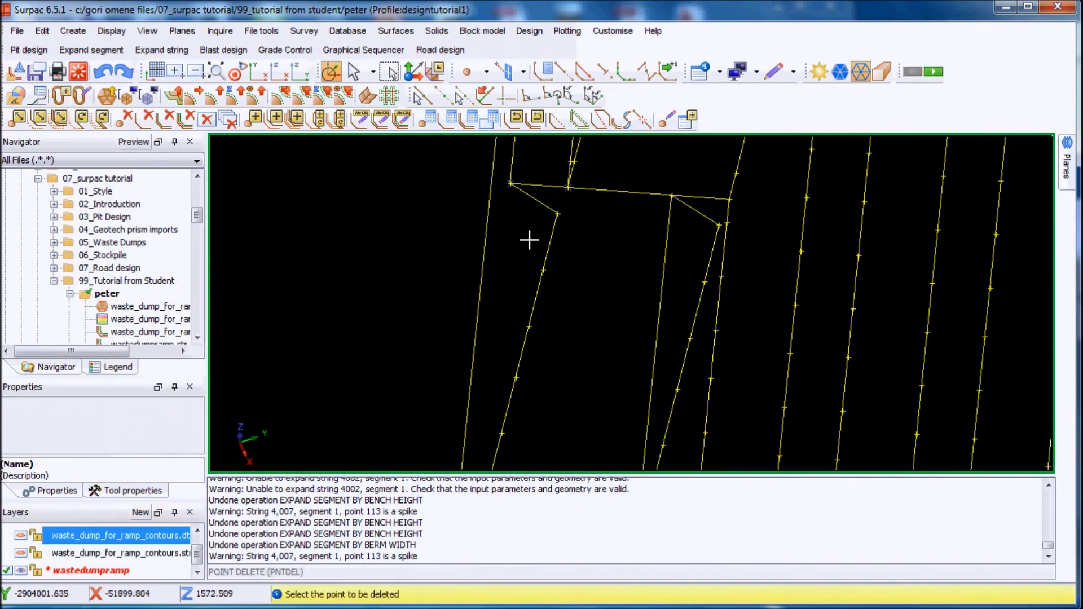
click(558, 212)
click(556, 269)
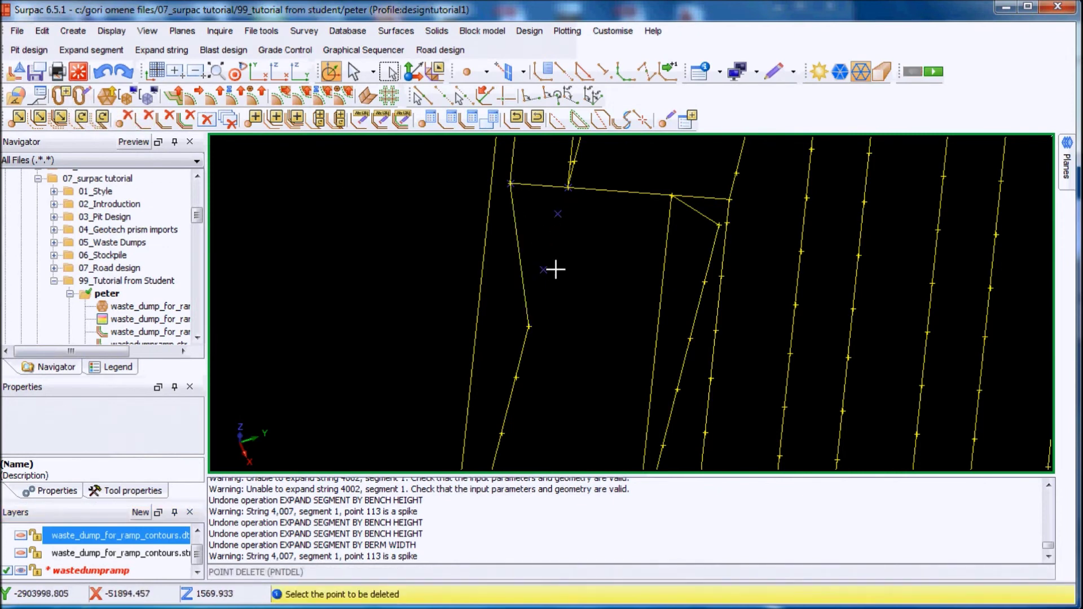
click(541, 321)
click(524, 371)
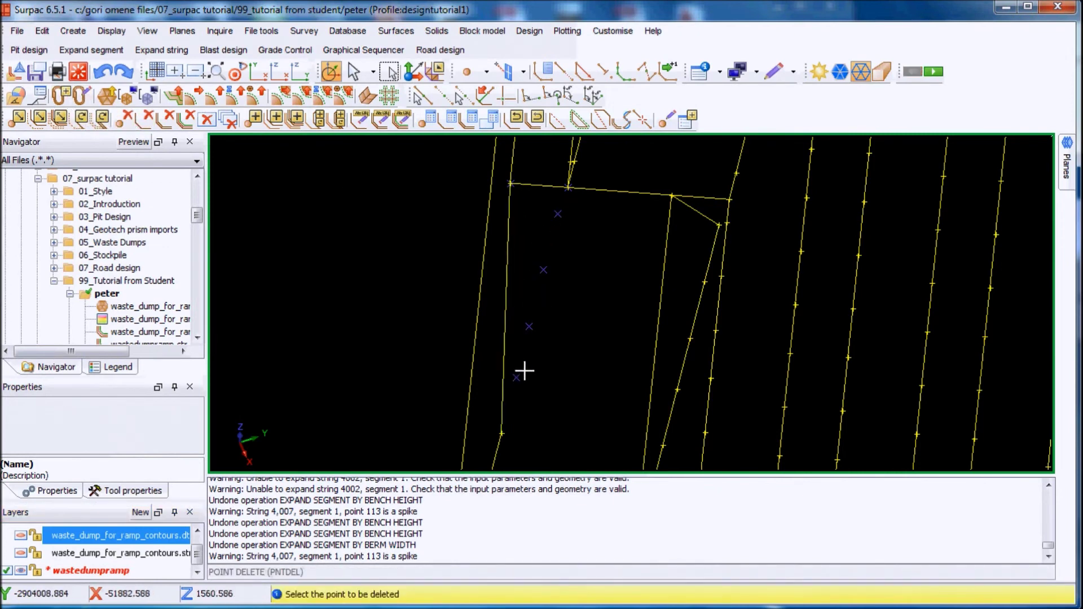
click(504, 433)
- Delete seven kinked points along the inner edge of the new ramp section, working from its upper corner downward
click(719, 231)
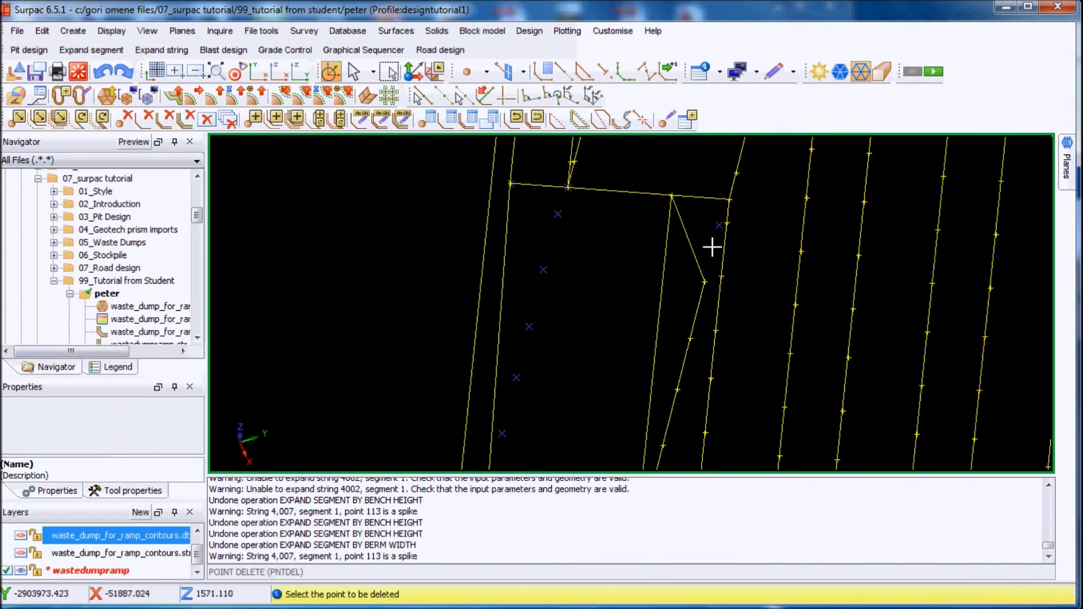
click(708, 282)
click(691, 338)
click(678, 389)
click(663, 447)
scroll(532, 166, down, 3)
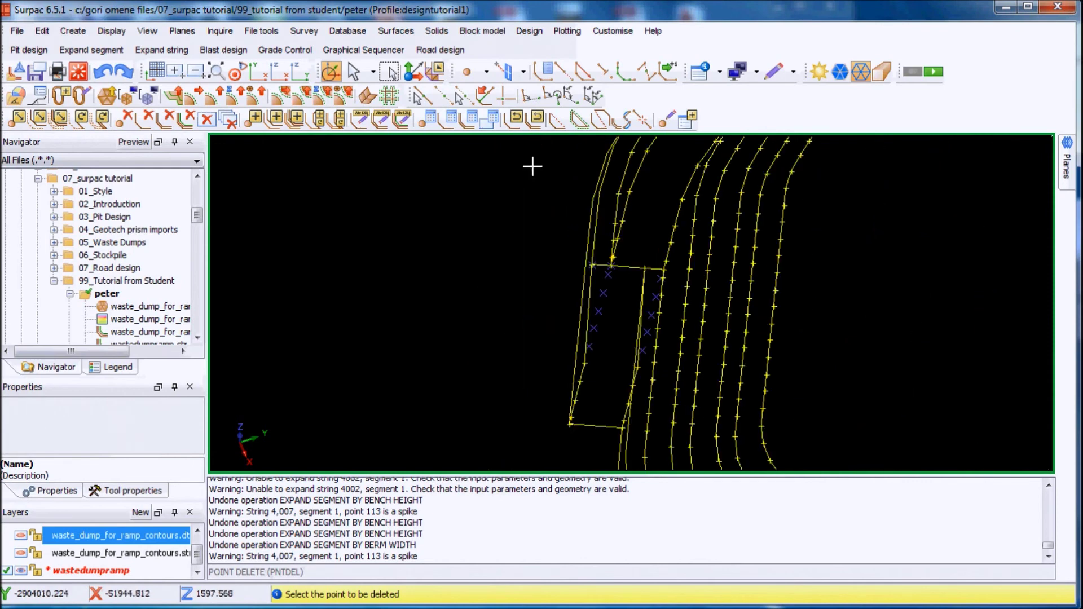
scroll(638, 434, up, 5)
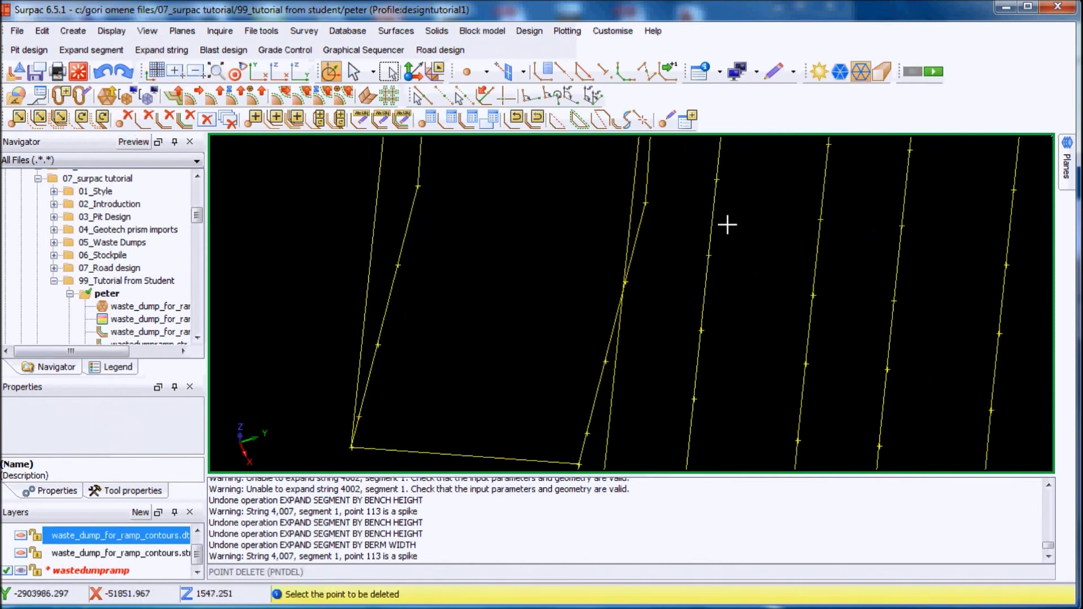
click(645, 202)
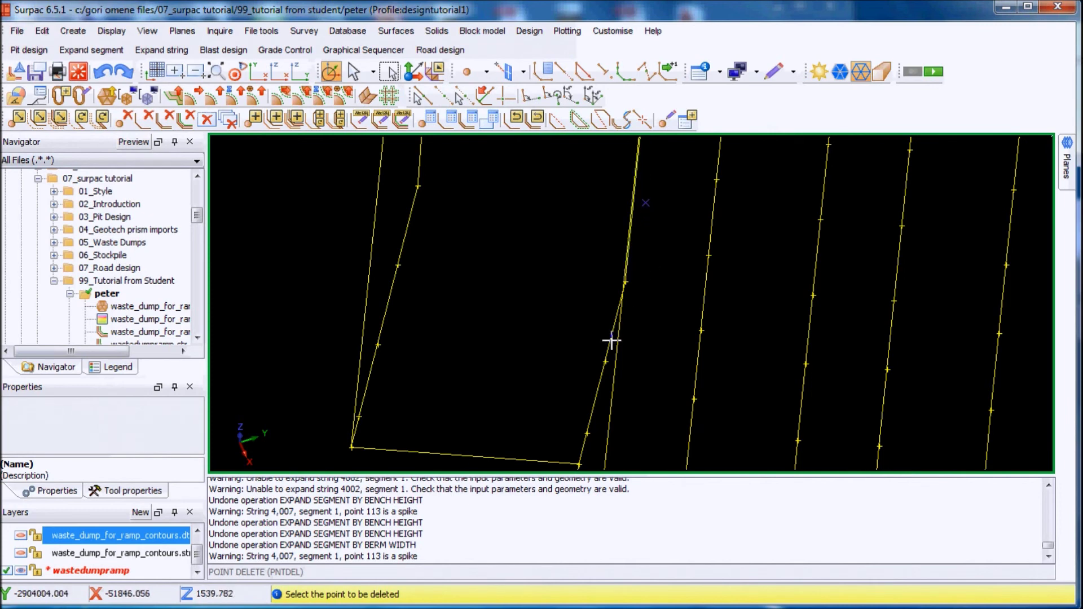
click(638, 280)
scroll(601, 271, down, 3)
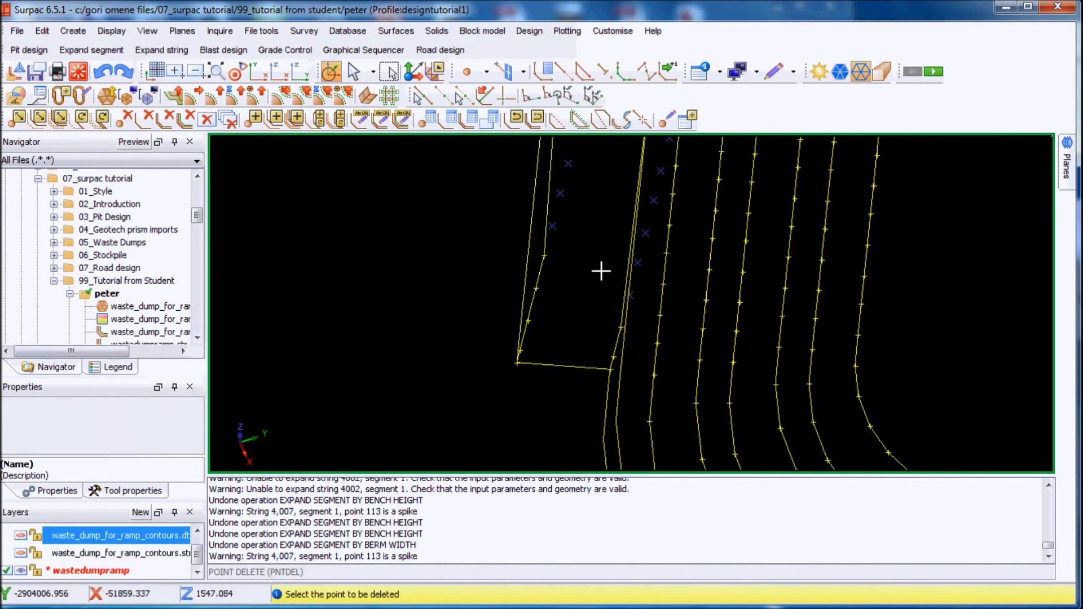
- Delete three more kinked points along the outer edge of the new ramp section, continuing toward its lower corner
click(558, 260)
click(550, 297)
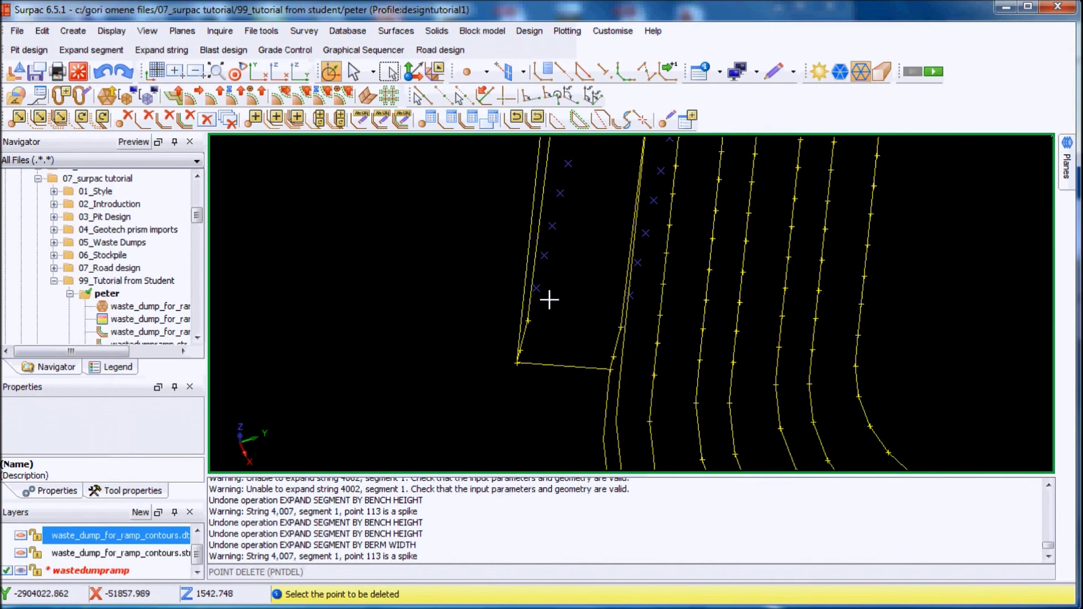
click(536, 324)
scroll(595, 203, down, 3)
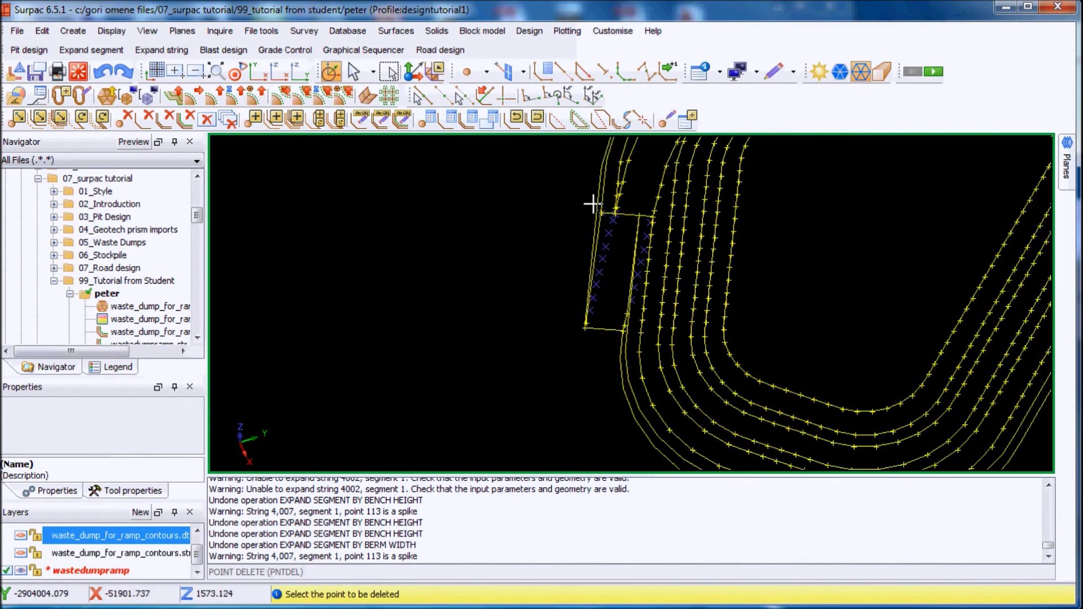
scroll(653, 180, up, 3)
key(Escape)
- Save the wastedumpramp layer, overwriting the existing wastedumpramp.str file
scroll(604, 218, down, 4)
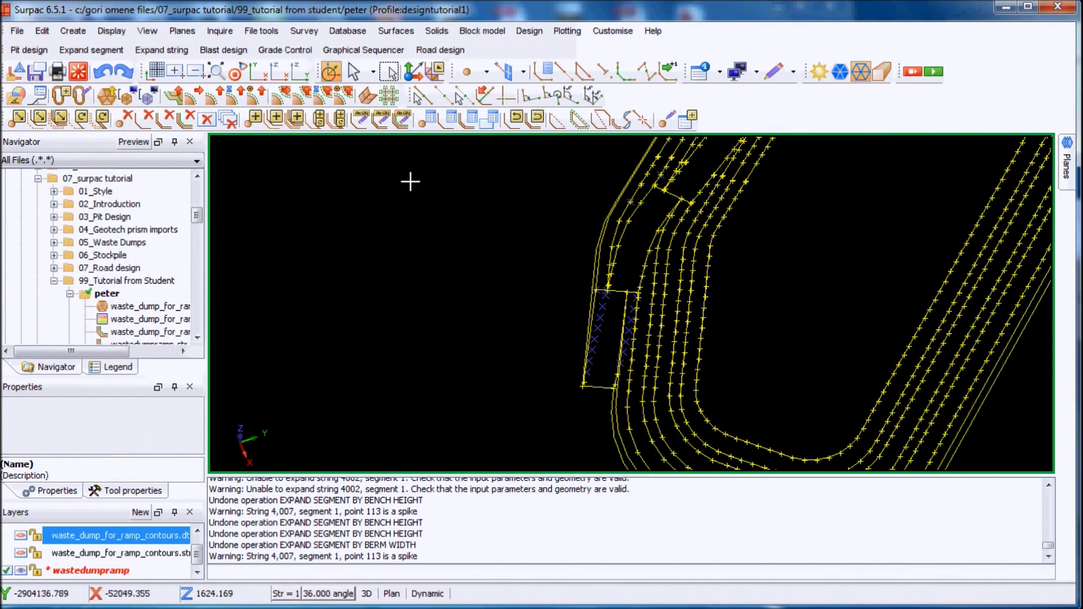
scroll(725, 229, down, 3)
scroll(913, 234, up, 5)
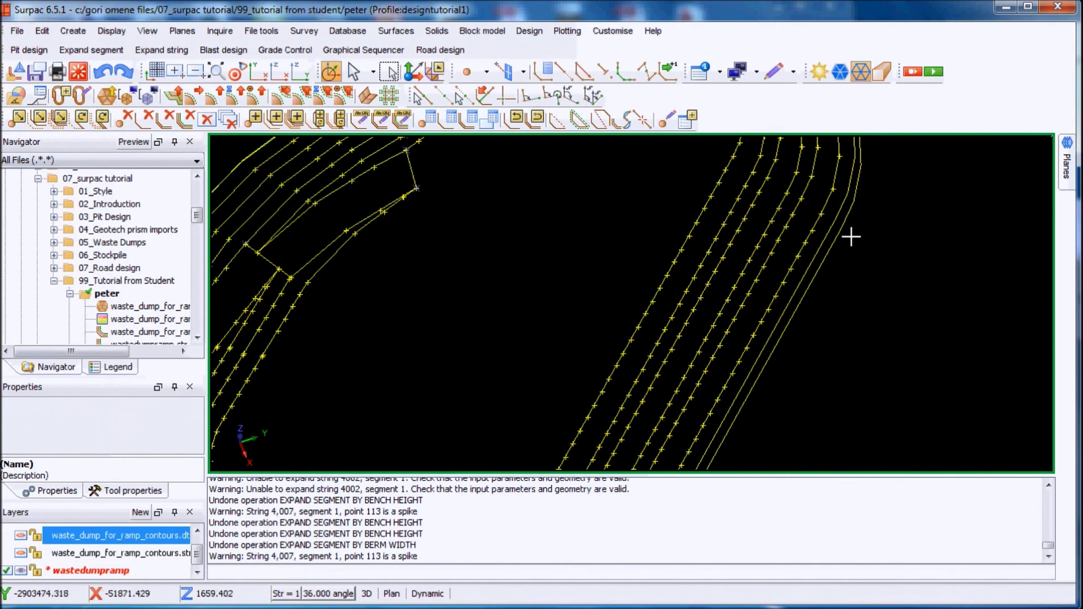
scroll(852, 237, down, 2)
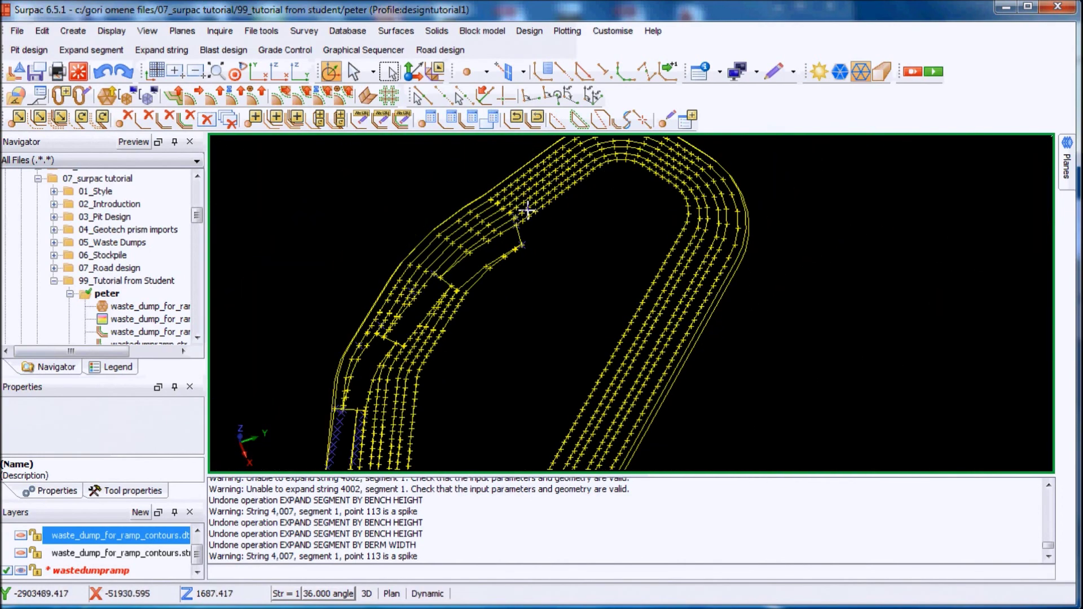
click(33, 72)
click(615, 425)
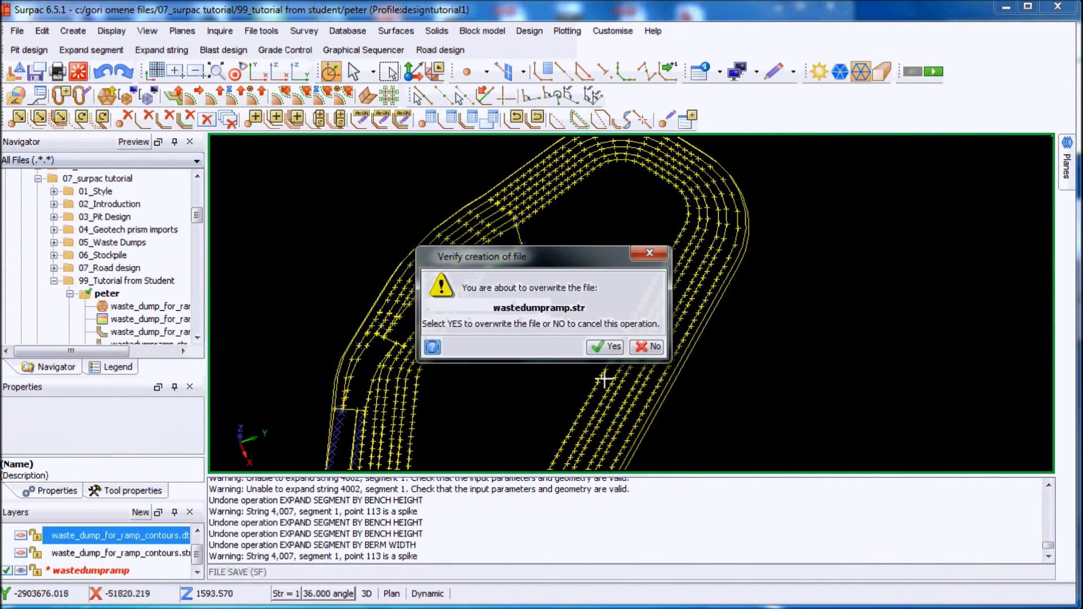
click(602, 346)
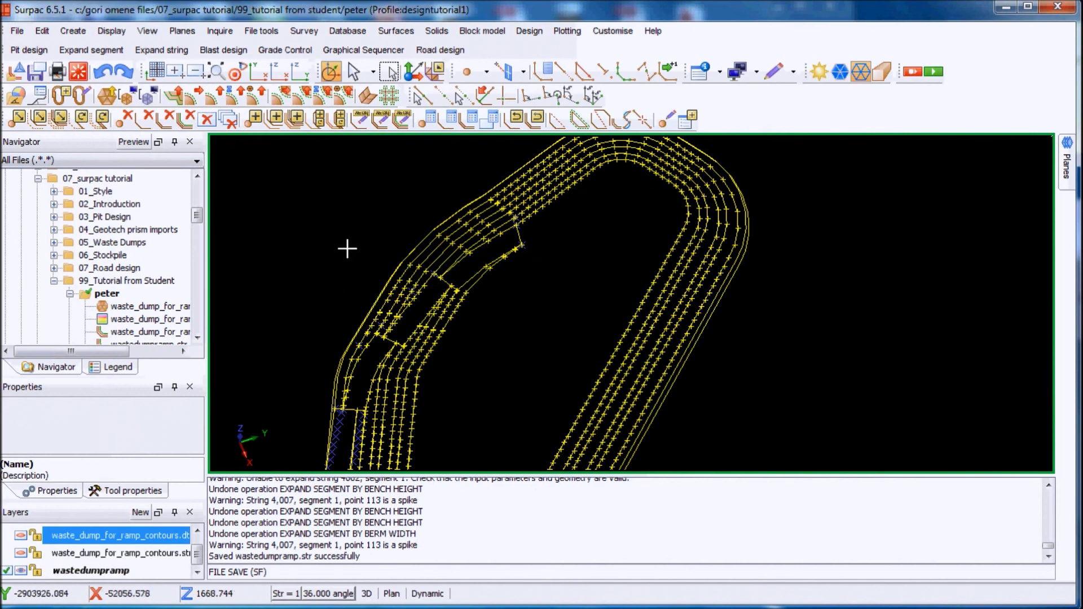
- Create a DTM from the wastedumpramp layer with object ID 2 on the XY plane, with the break line test turned off
click(398, 34)
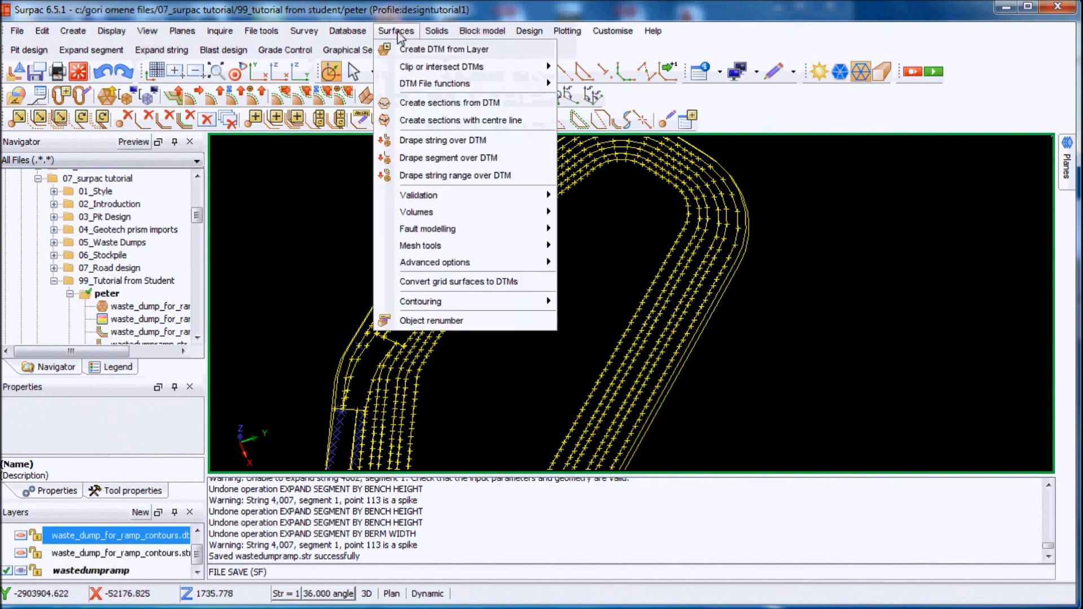
click(445, 49)
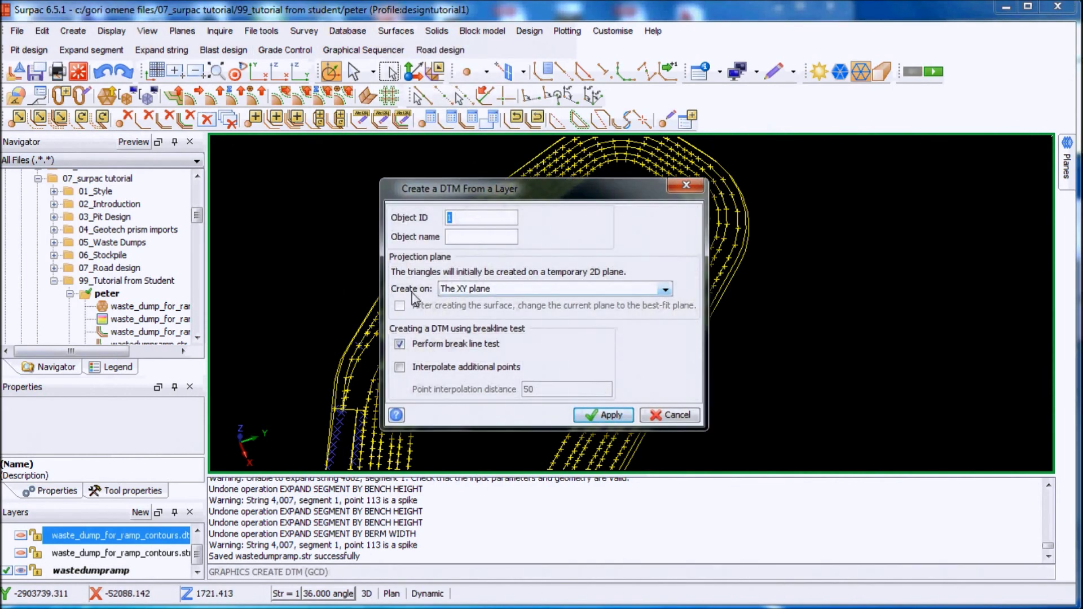
click(400, 344)
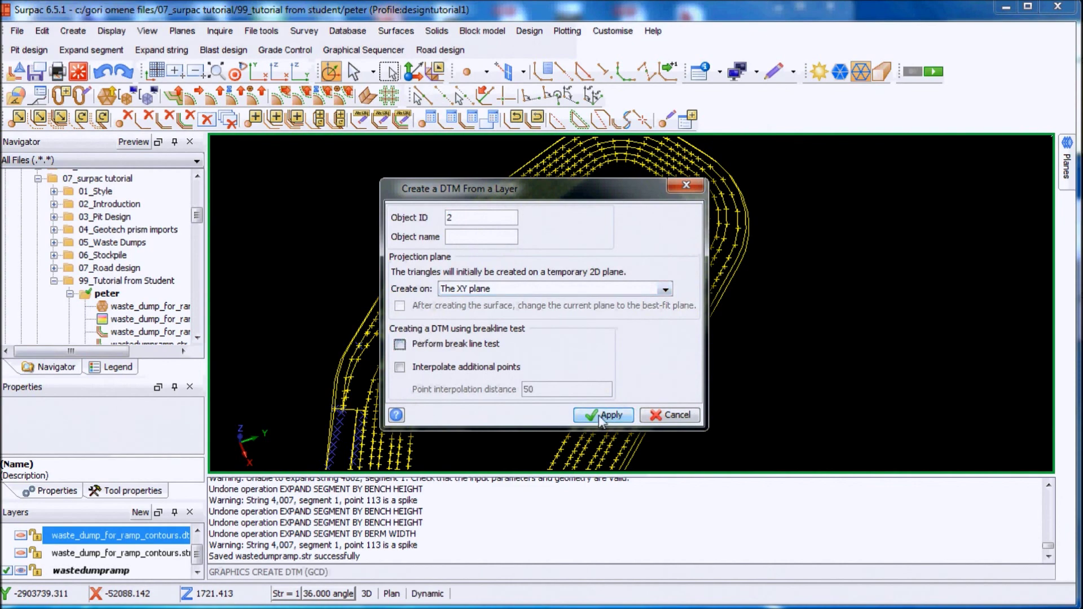
click(603, 416)
scroll(624, 295, down, 5)
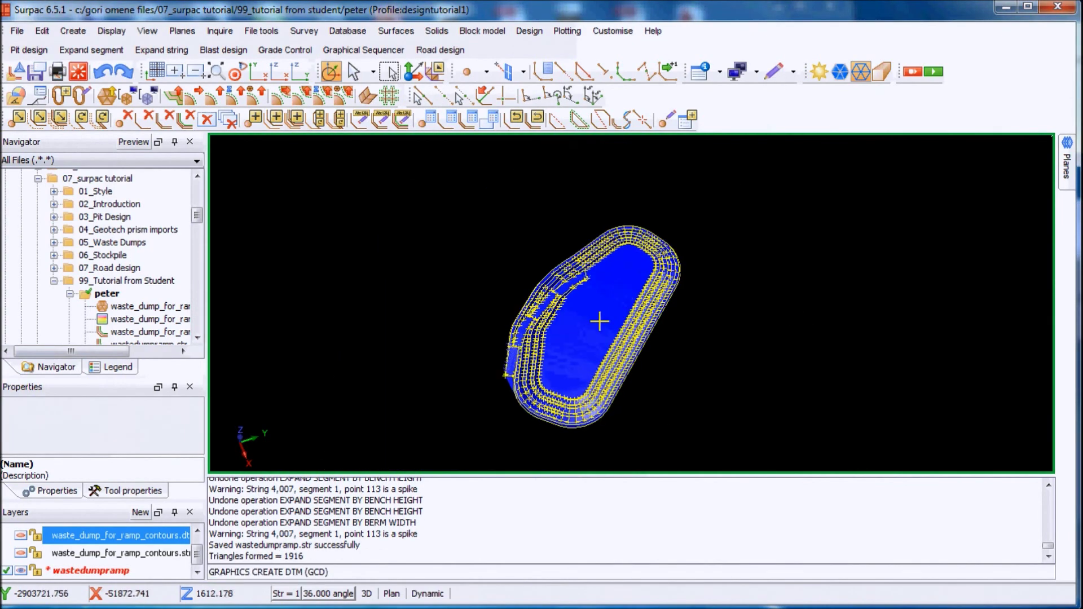
- Inspect the new ramp and bench surface, and compare it with the waste_dump_for_ramp_contours surface by showing that layer
scroll(599, 321, up, 6)
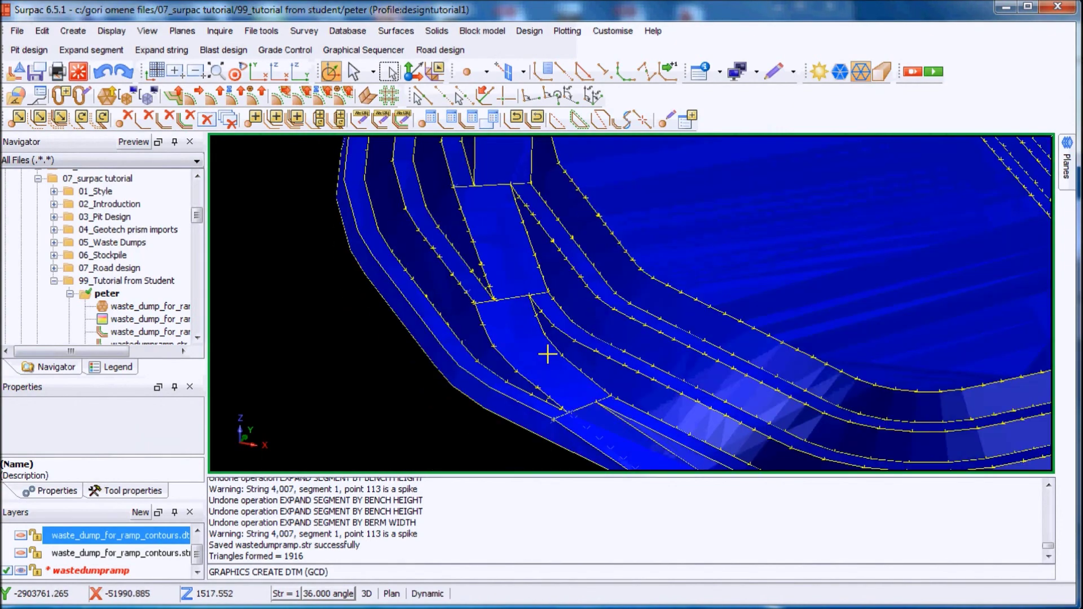
scroll(548, 351, down, 5)
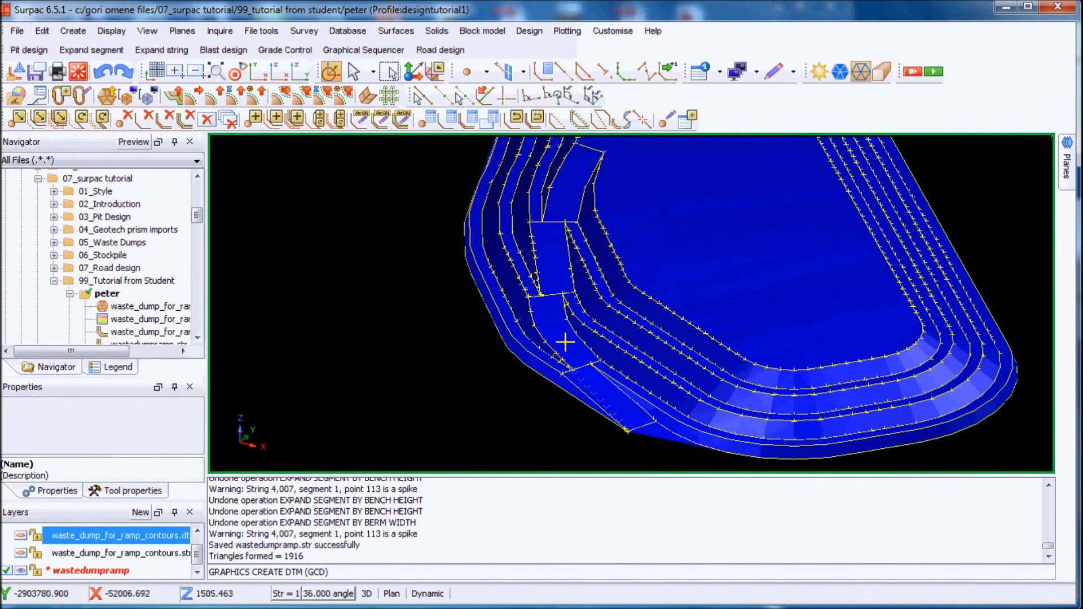
scroll(619, 295, down, 1)
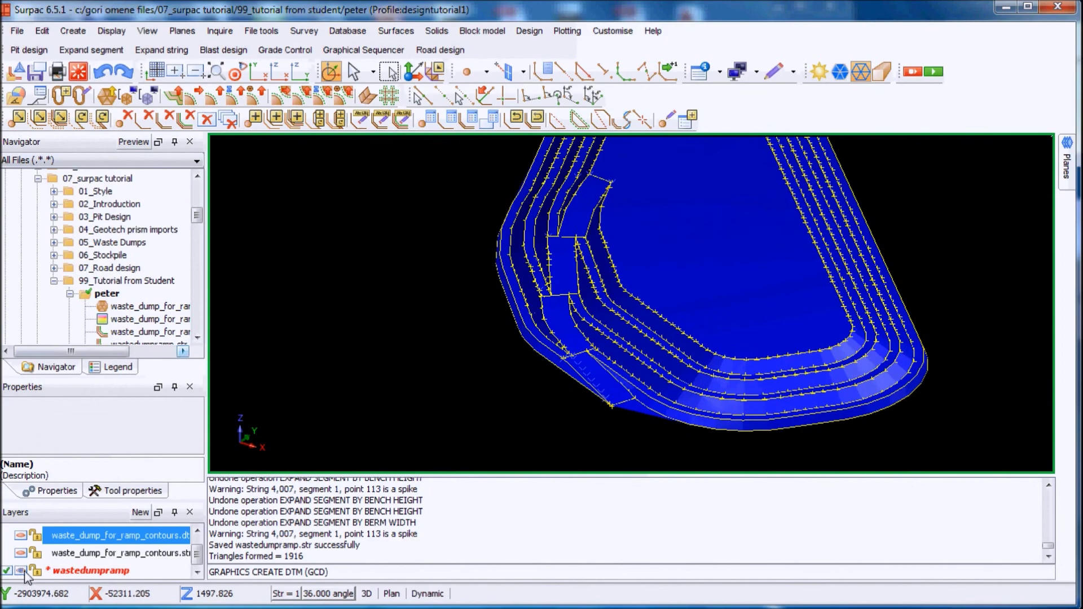
click(21, 536)
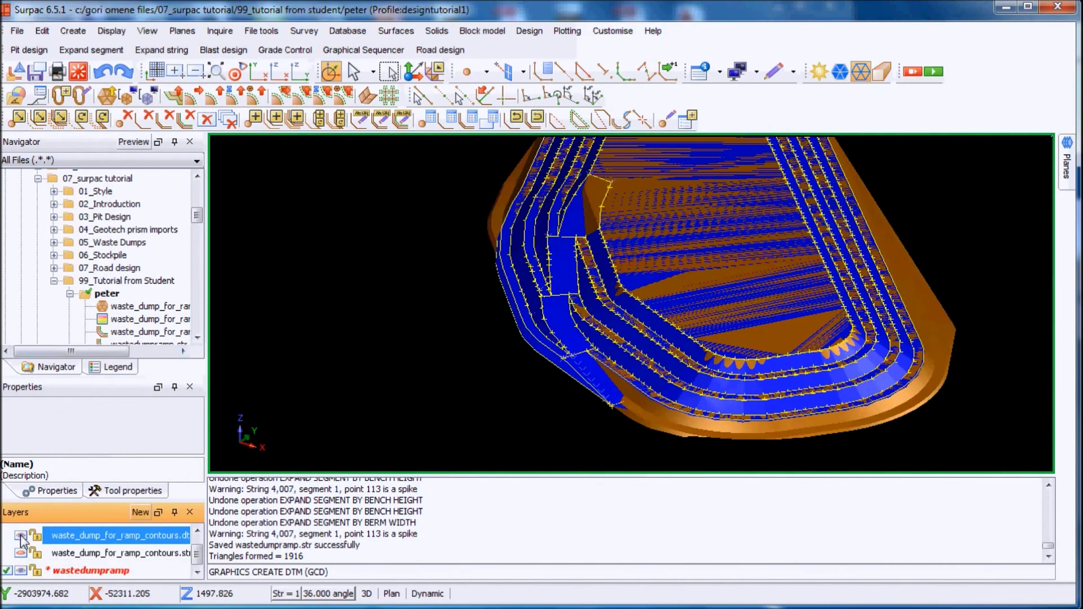
middle_drag(940, 268, 590, 248)
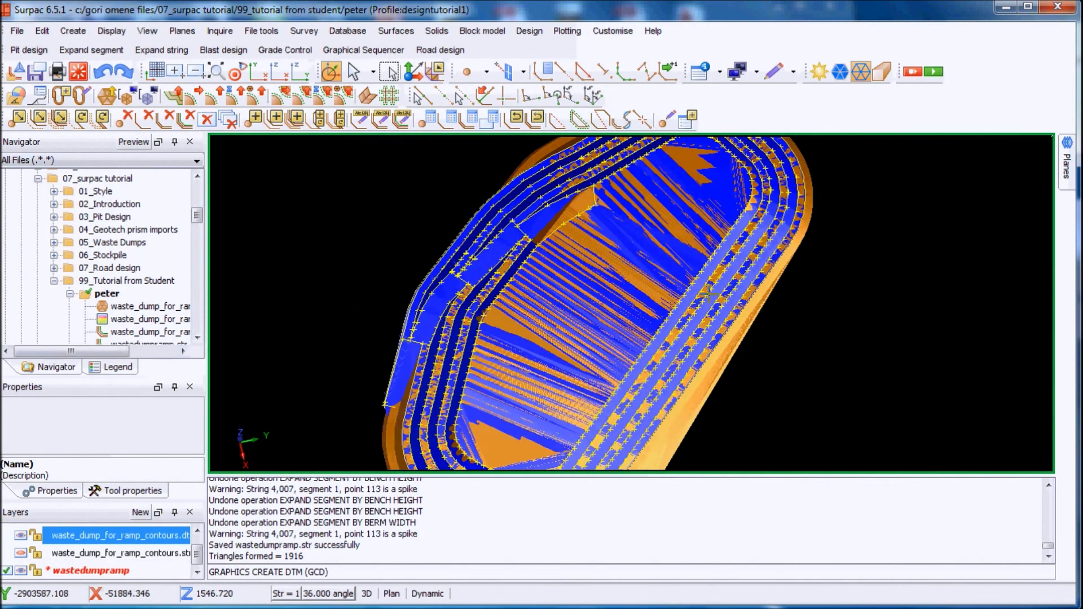
scroll(591, 247, up, 5)
scroll(591, 247, down, 6)
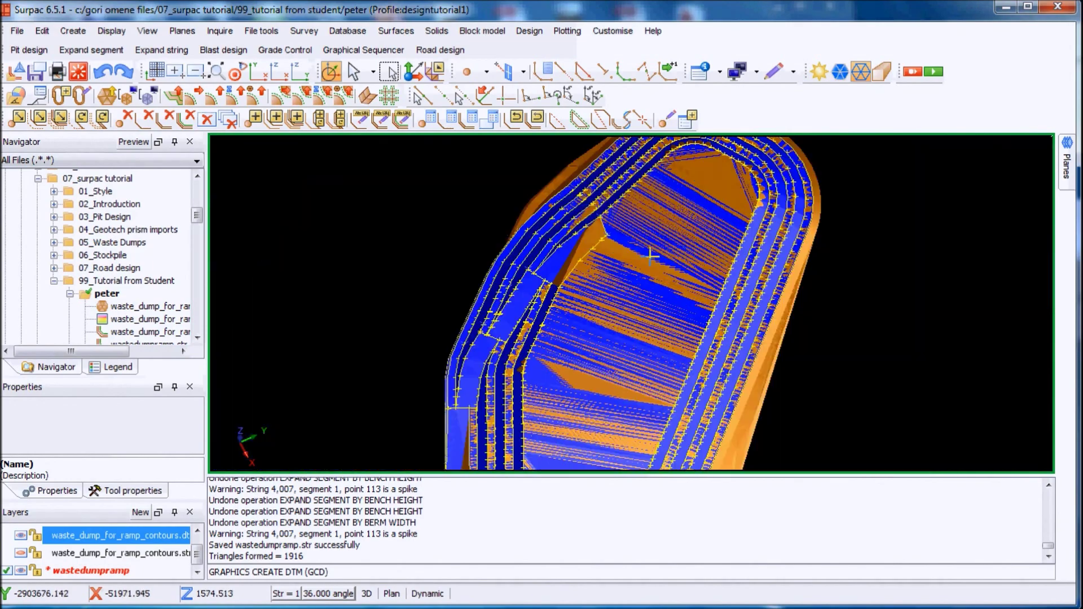